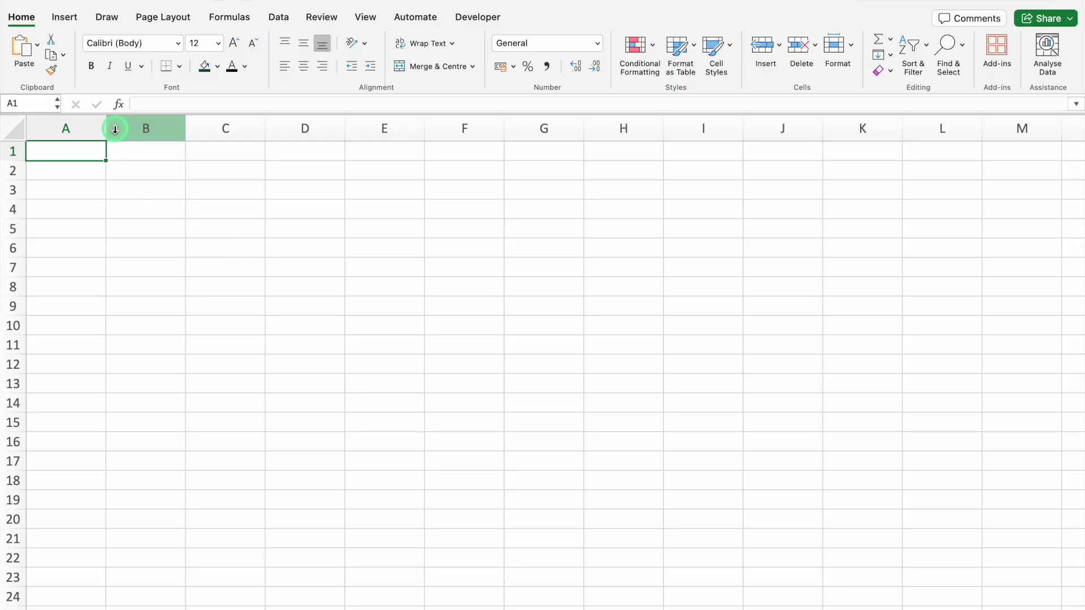
Narrow column A to a thin margin and middle-align all cells of the sheet vertically.
left_click_drag(105, 128, 37, 130)
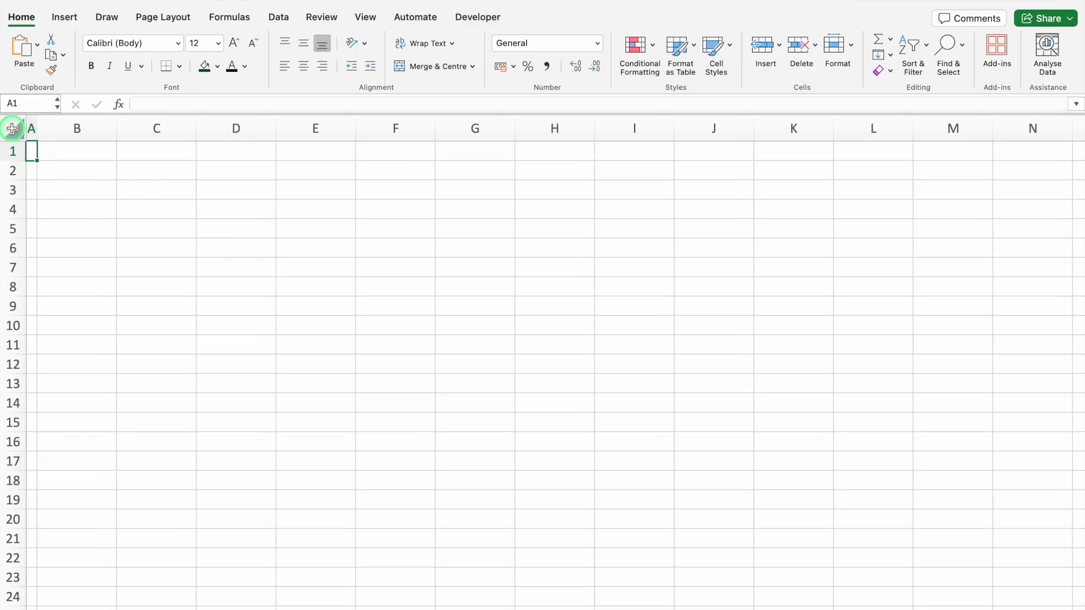
left_click(13, 128)
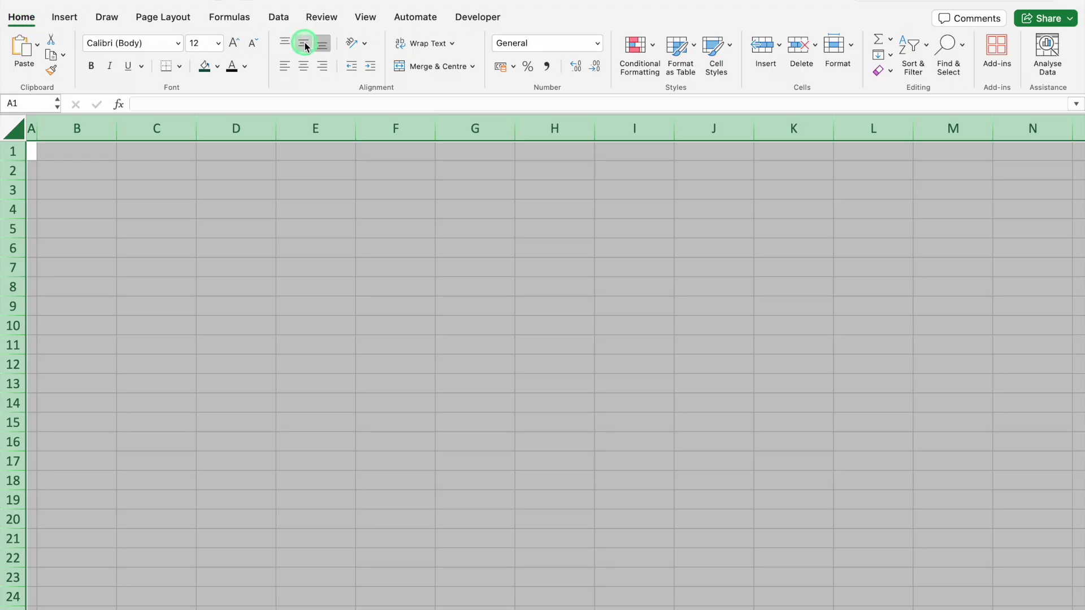
left_click(304, 45)
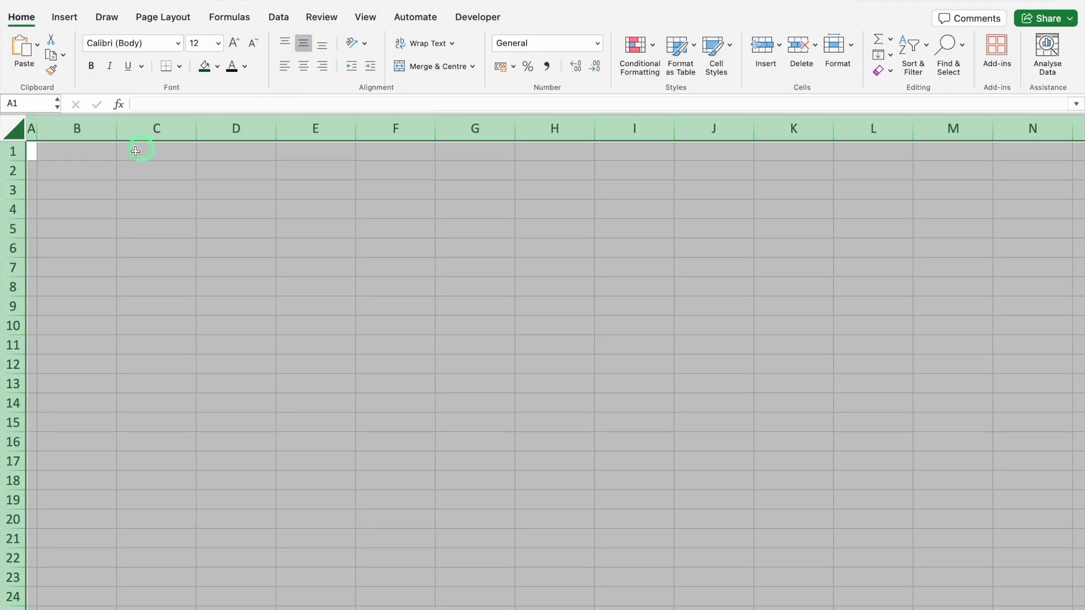
Merge and centre B2:C2, extend the merged format down through row 4, and apply all borders to the block.
left_click_drag(96, 172, 145, 176)
left_click(417, 70)
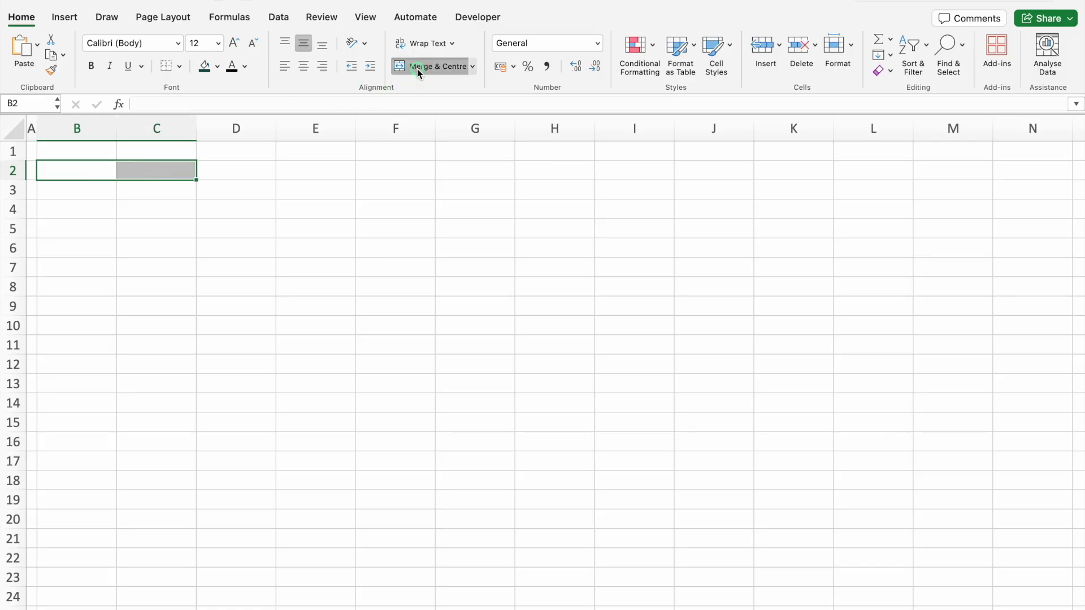
left_click_drag(198, 180, 195, 215)
left_click(179, 67)
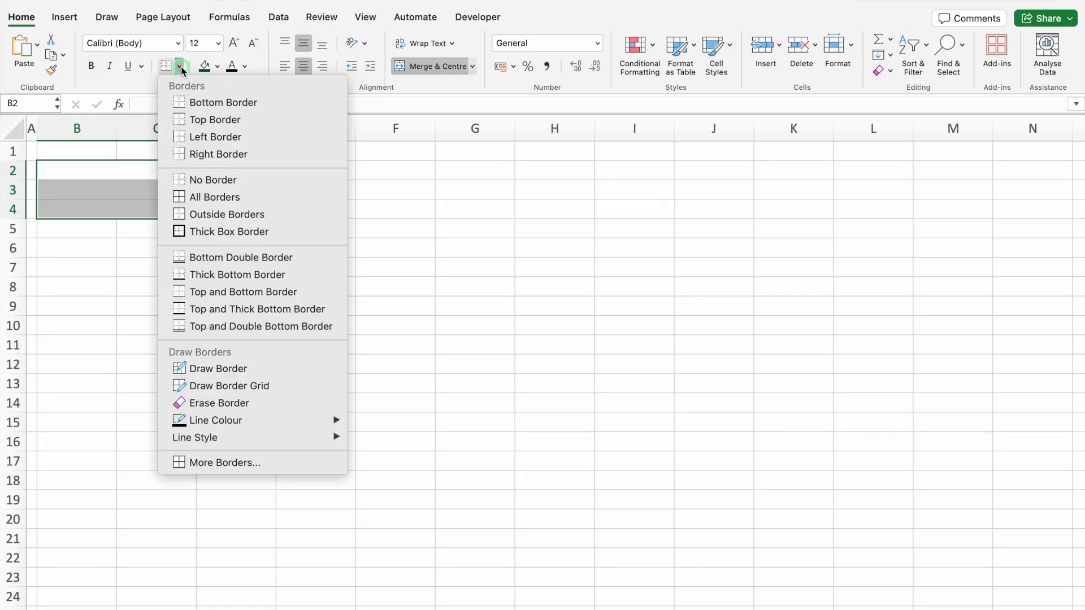
left_click(169, 194)
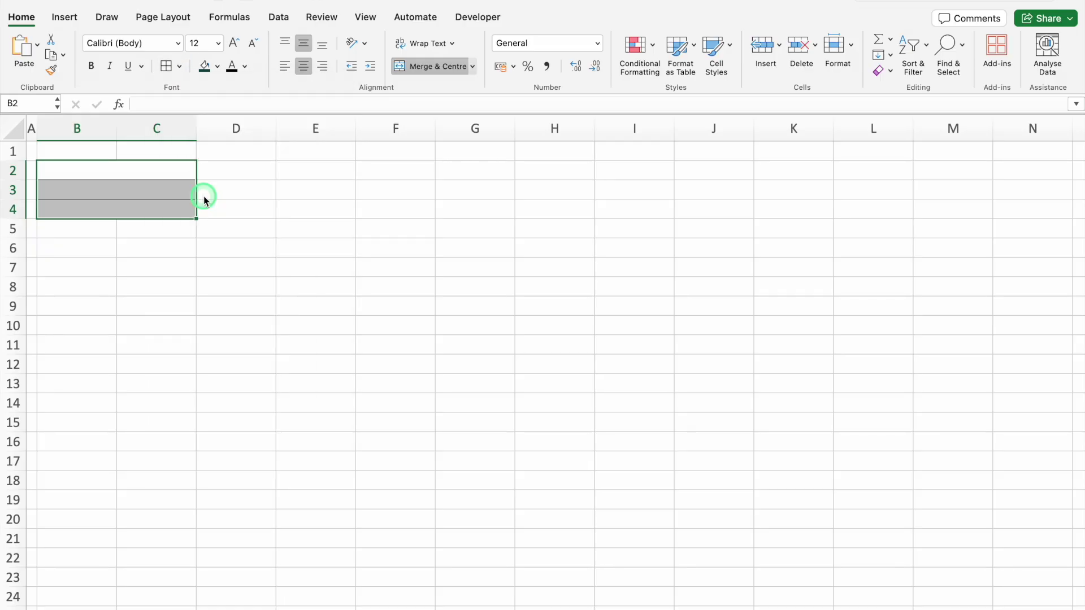
Enter the formula =TODAY() in merged cell B3.
left_click(158, 192)
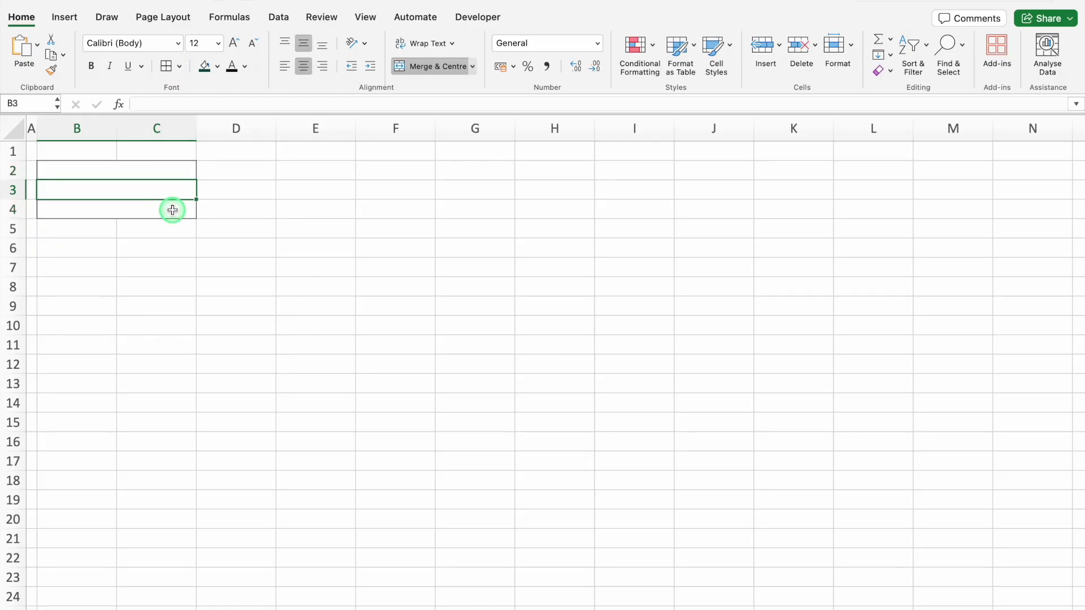
type("=")
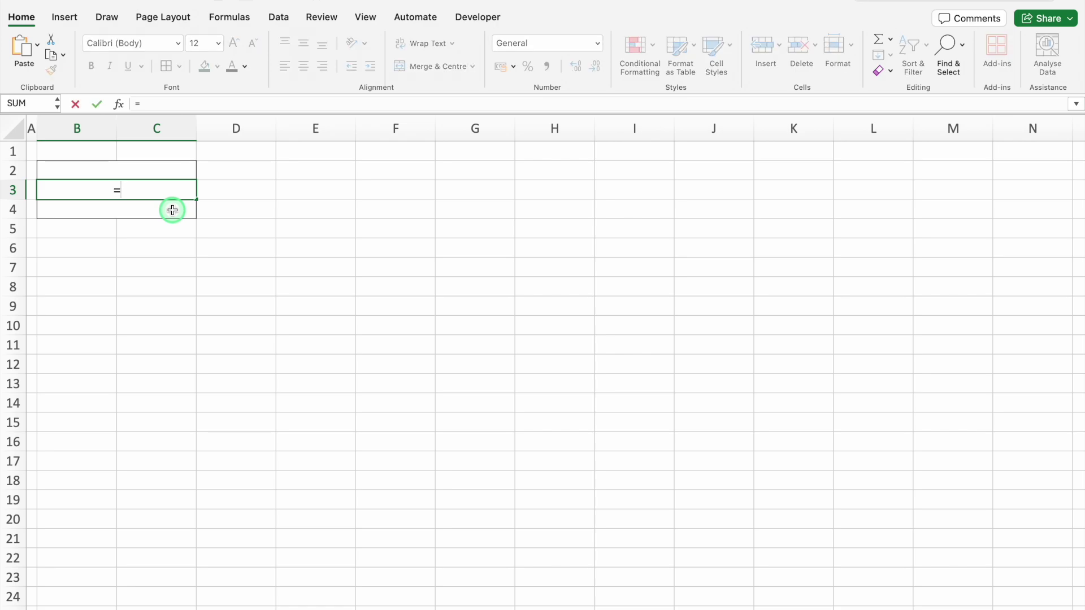
type("TOD")
double_click(75, 223)
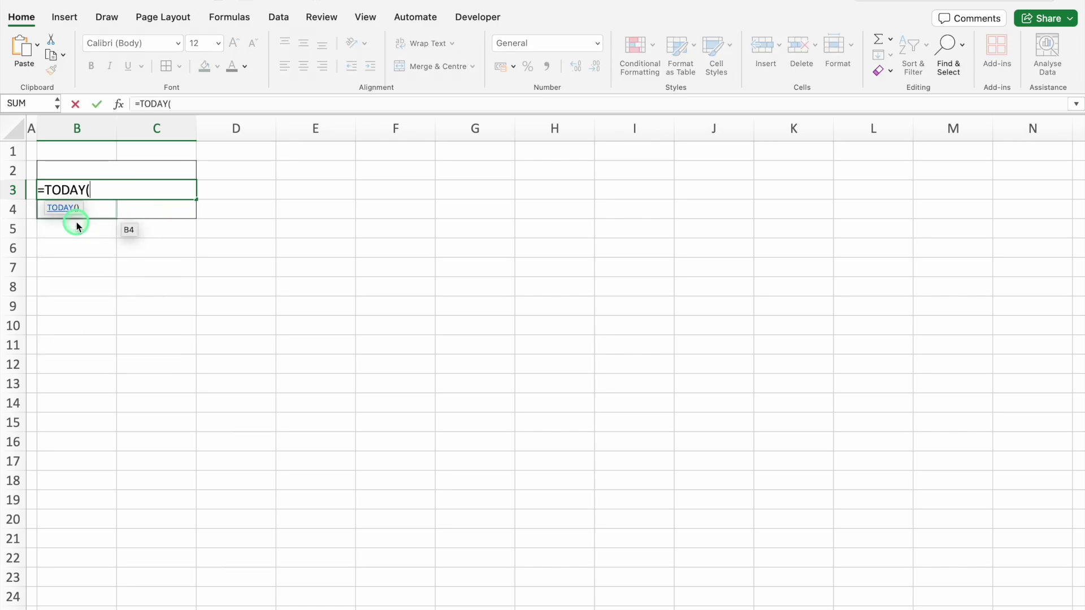
type(")")
left_click(78, 226)
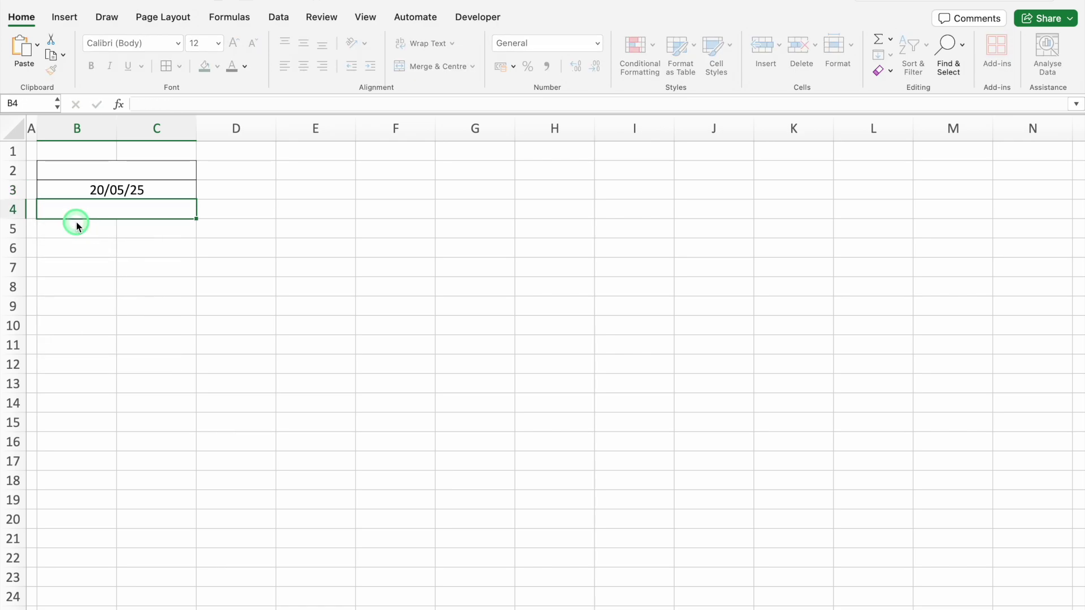
Apply the custom number format DD to the date in B3.
left_click(129, 189)
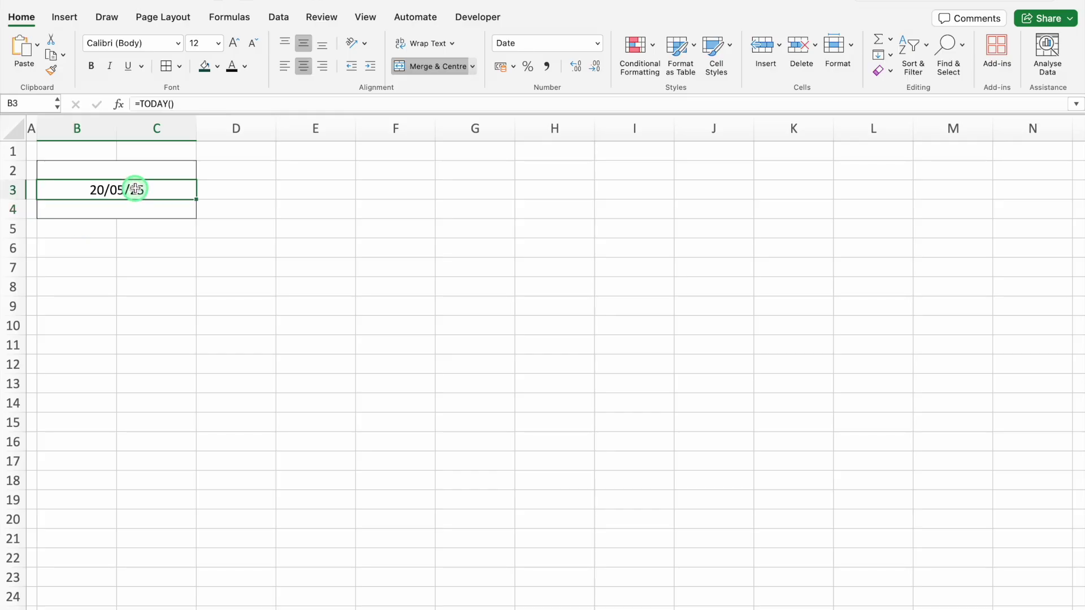
key("super+1")
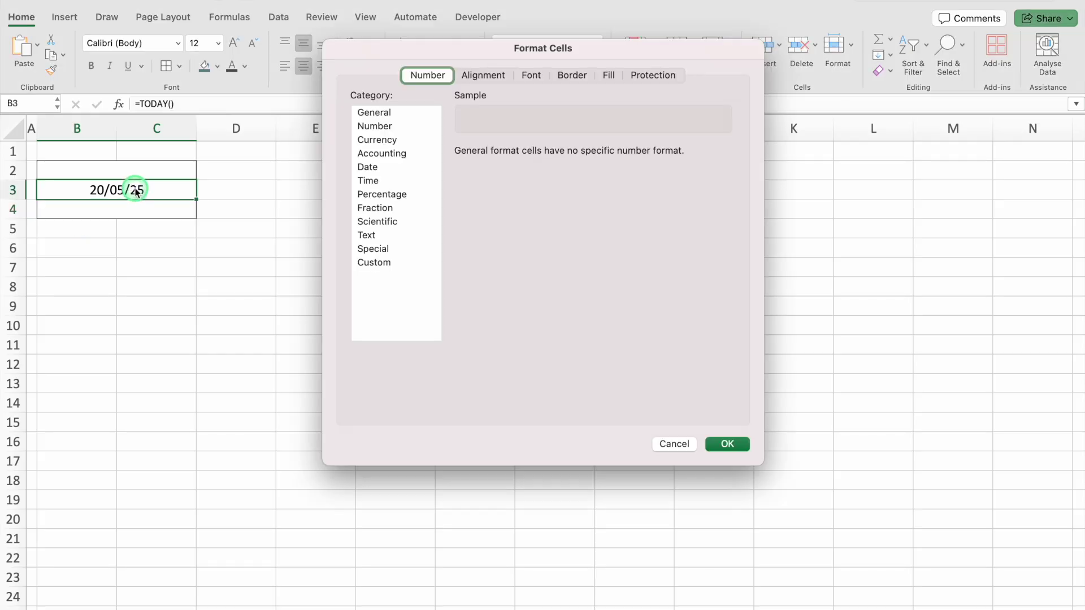
left_click(373, 263)
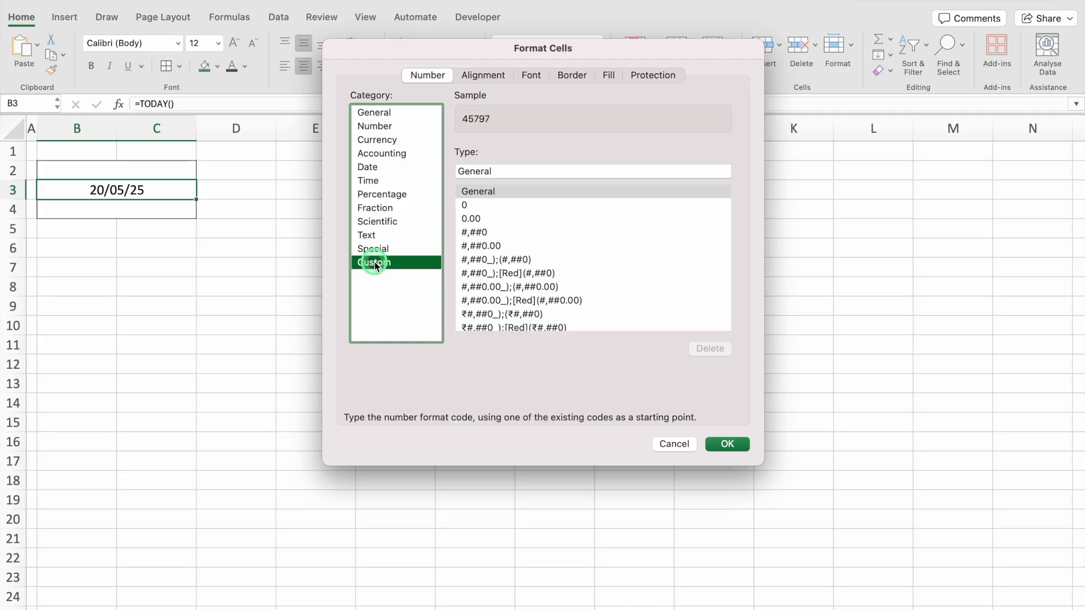
double_click(511, 169)
key("BackSpace")
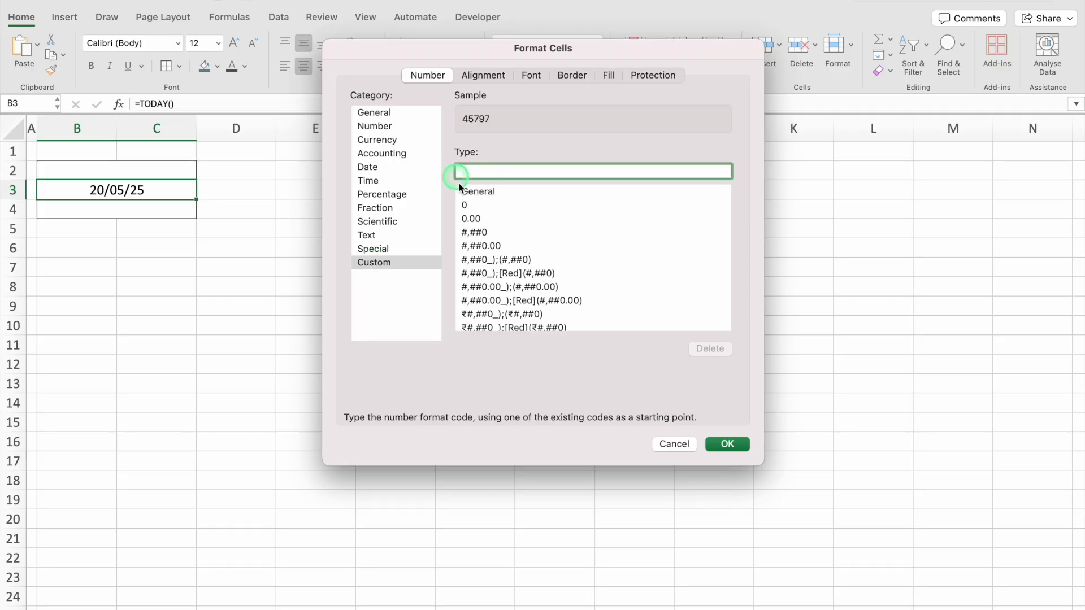
type("DD")
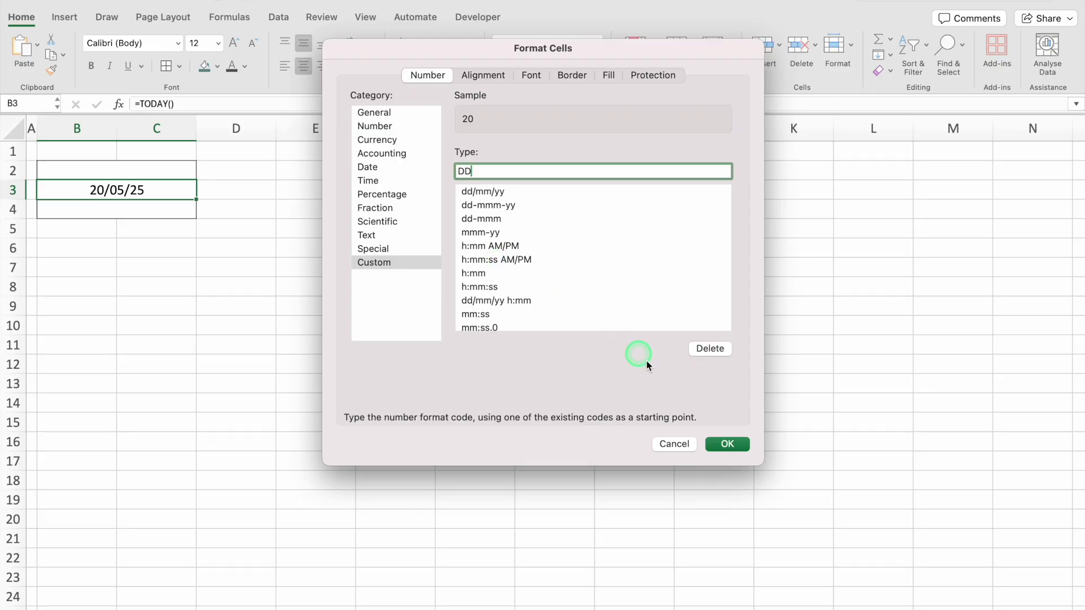
left_click(727, 444)
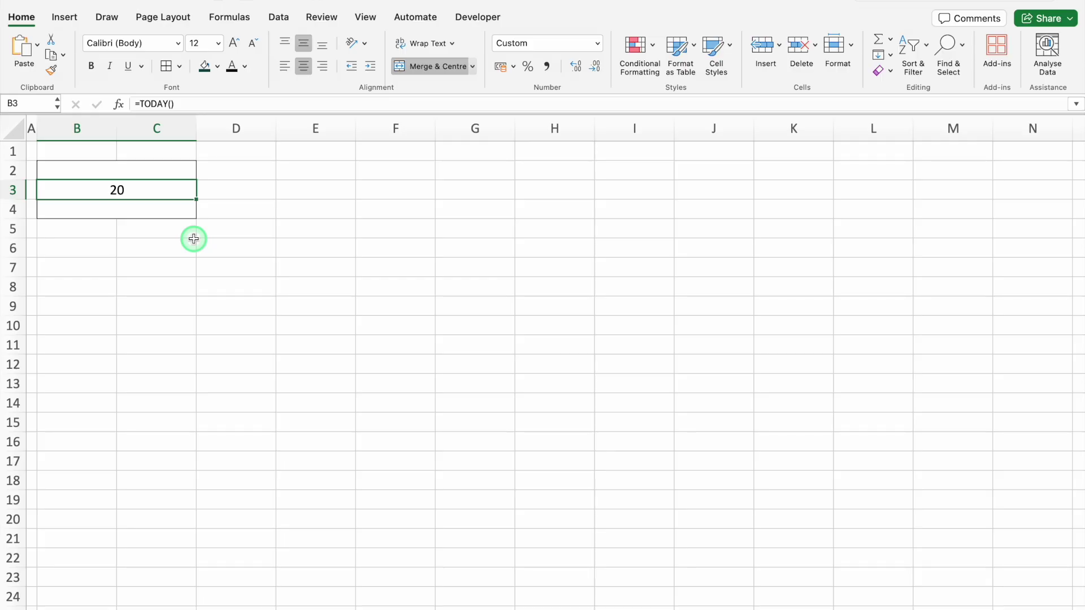
Set the font of the merged cells in B2:C4 to a heavy Arial style.
left_click_drag(160, 170, 162, 210)
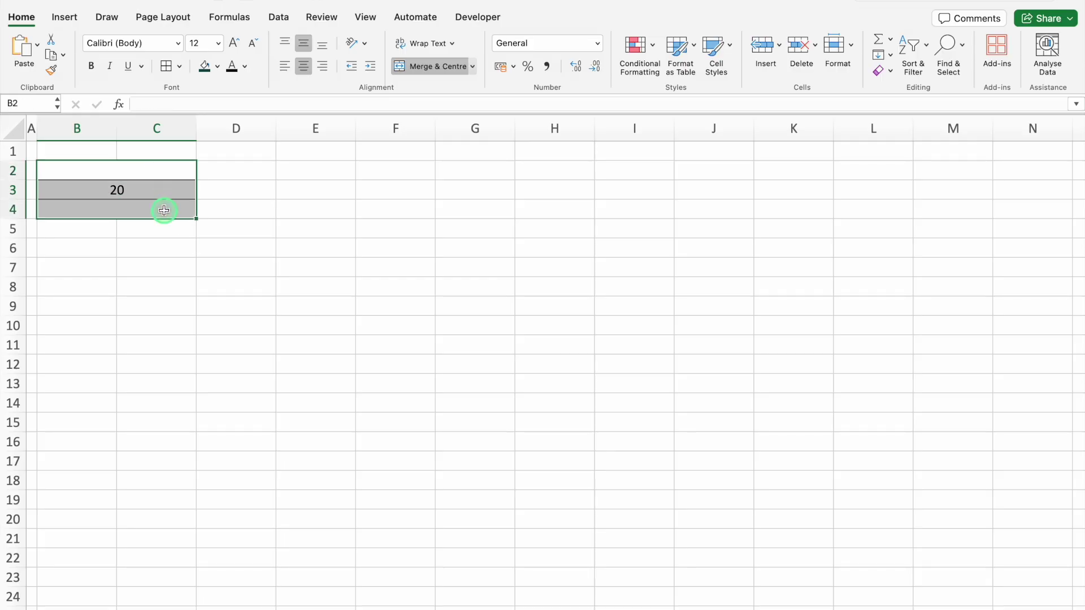
left_click(178, 44)
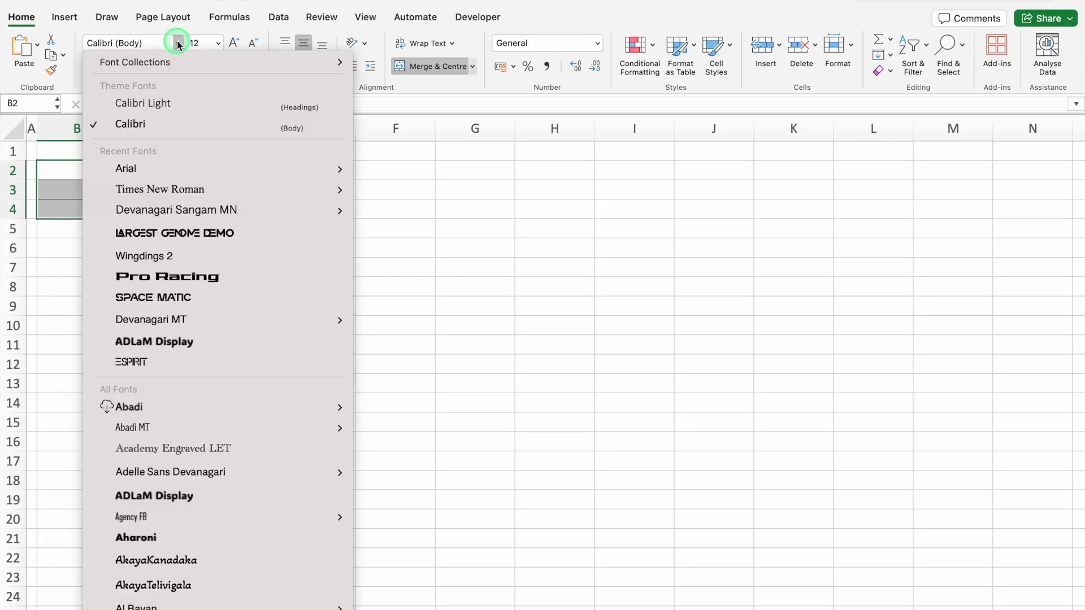
mouse_move(159, 167)
left_click(436, 364)
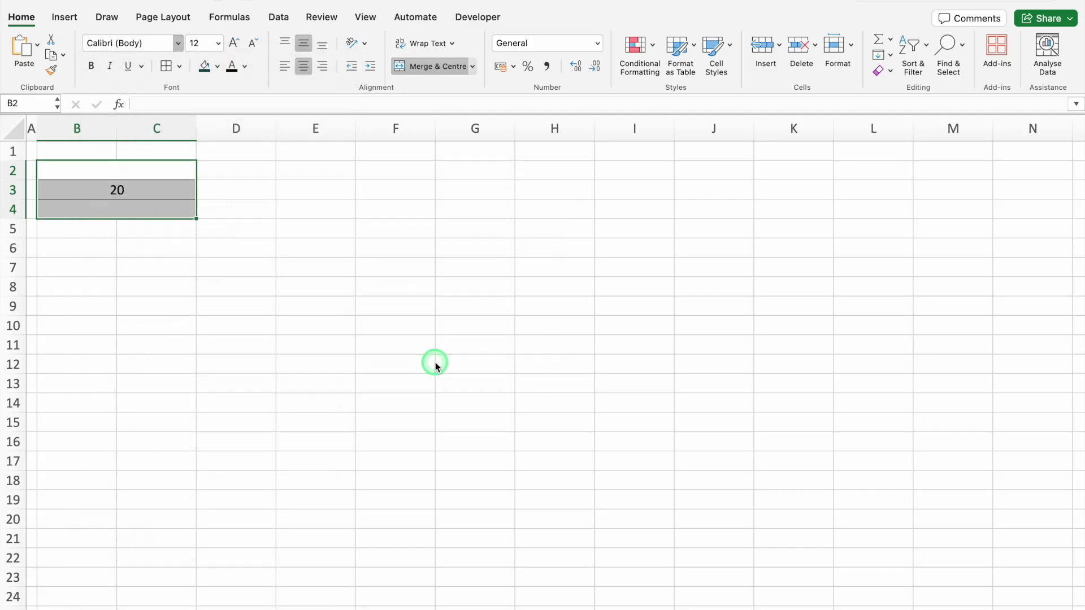
Increase the font size of the day number in B3 to 28.
left_click(166, 197)
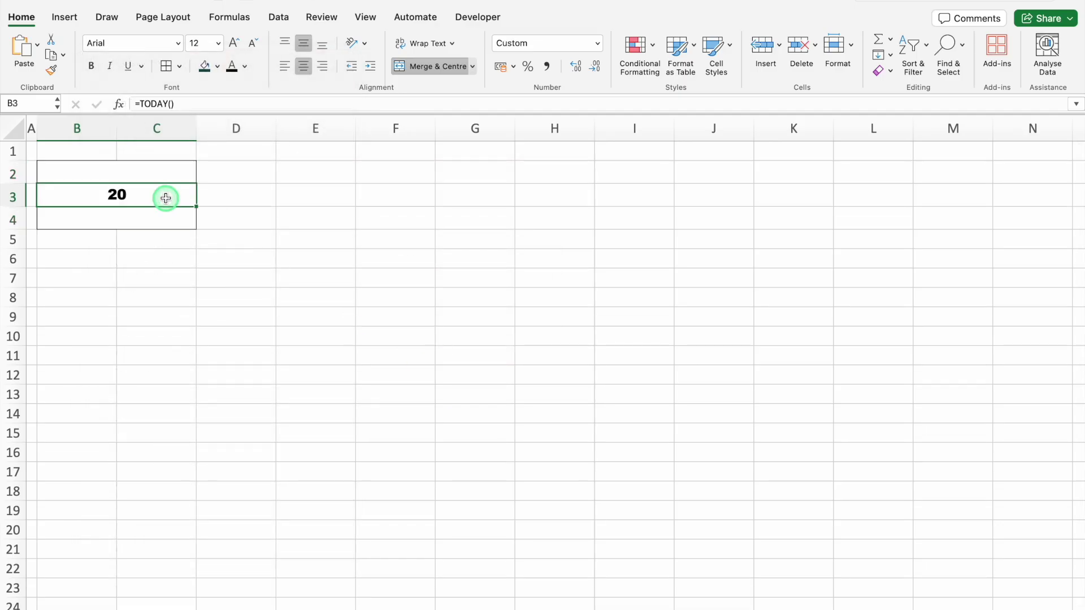
left_click(234, 43)
left_click(234, 44)
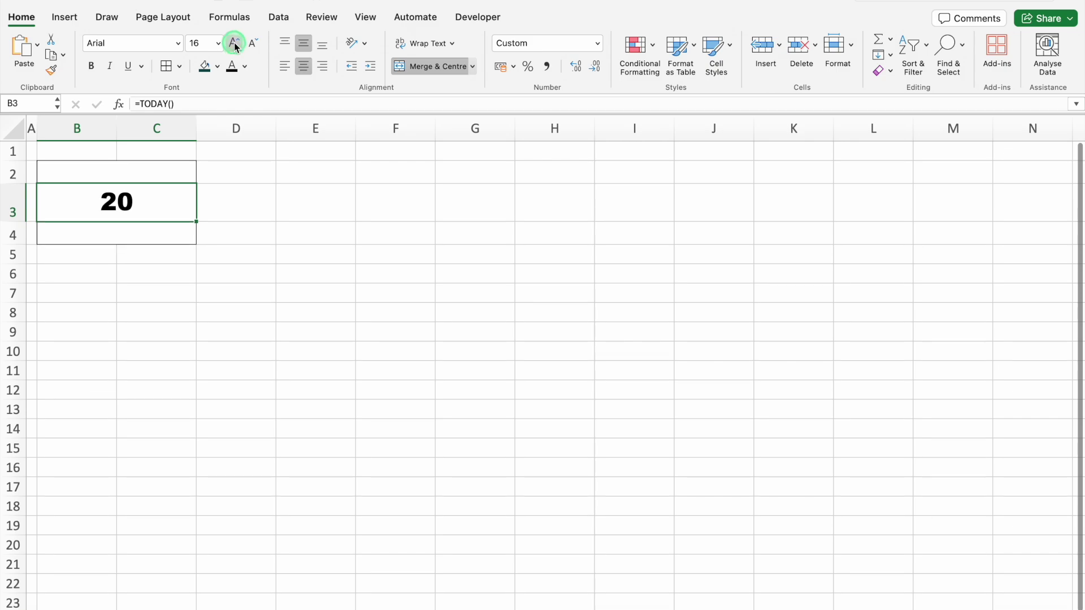
left_click(235, 45)
left_click(235, 45)
left_click(234, 45)
left_click(234, 45)
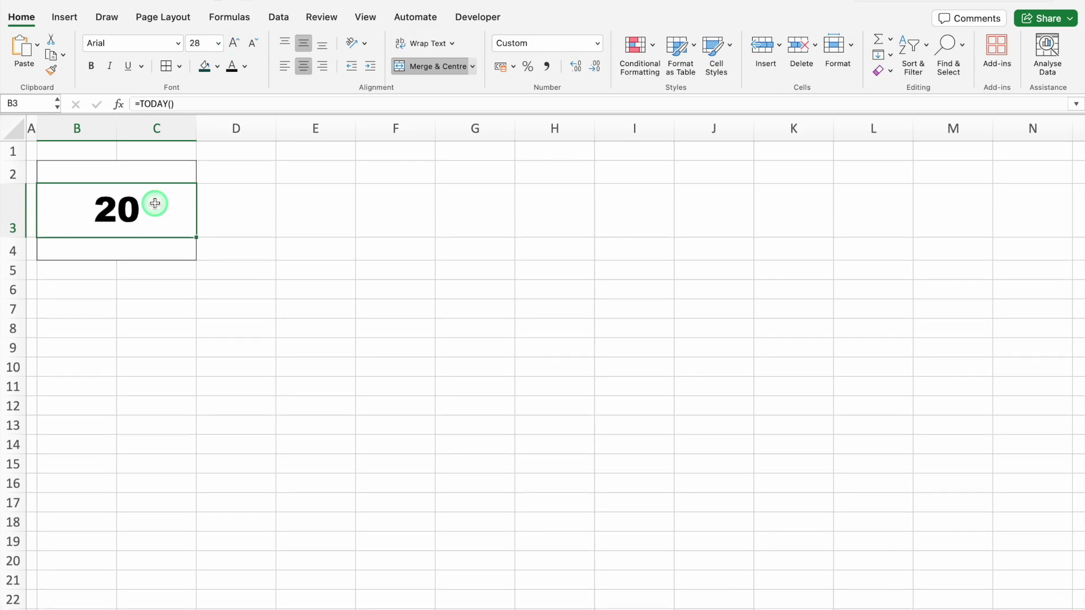
Enter the formula =TEXT(B3,"DDDD") in merged cell B2 to produce the weekday name.
left_click(141, 177)
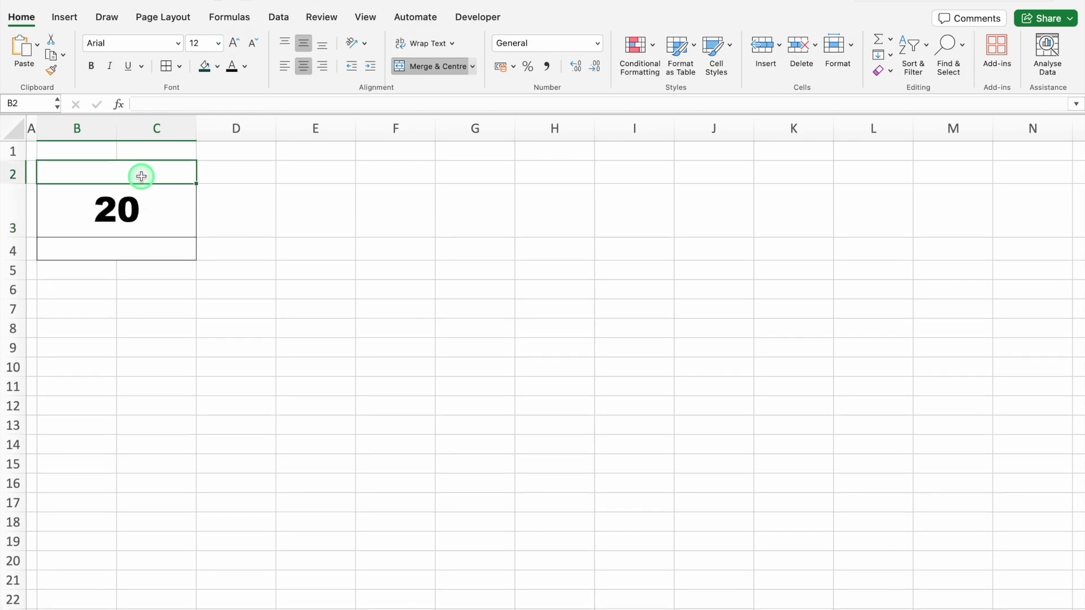
type("=TEXT")
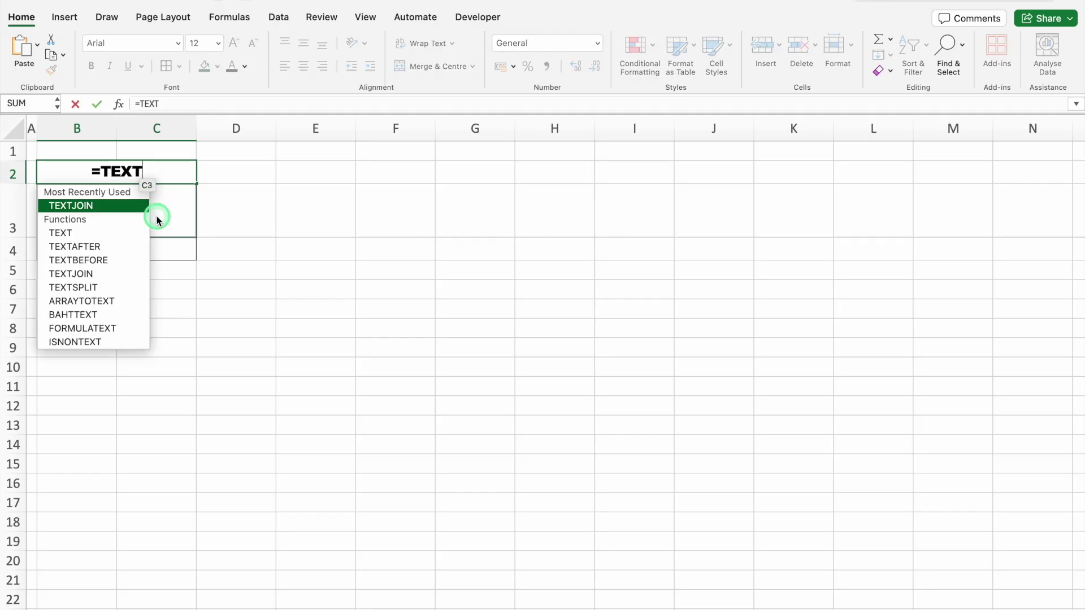
double_click(117, 231)
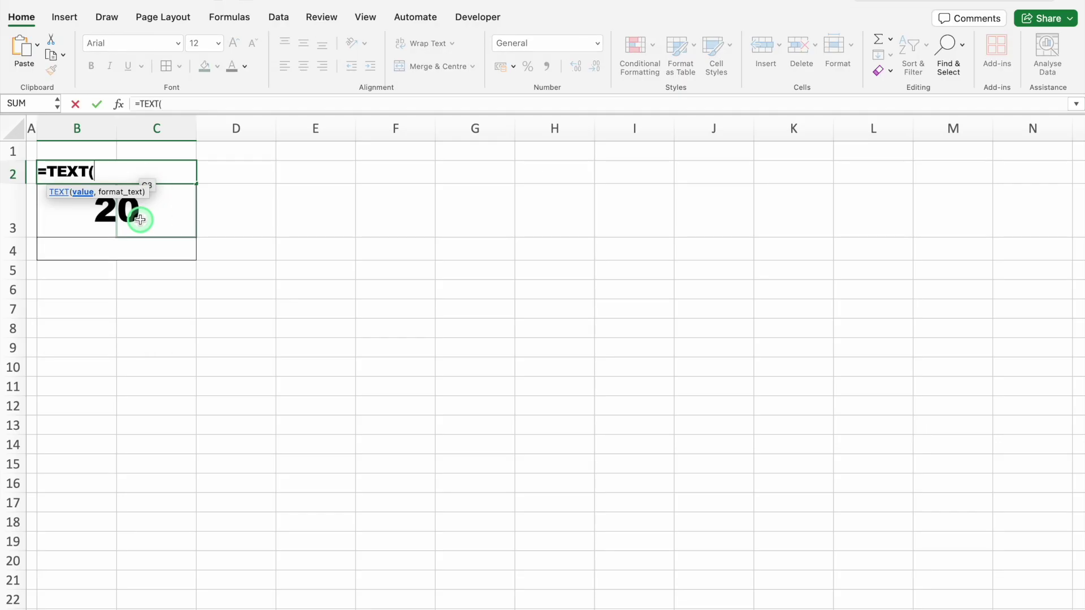
left_click(139, 221)
type(",")
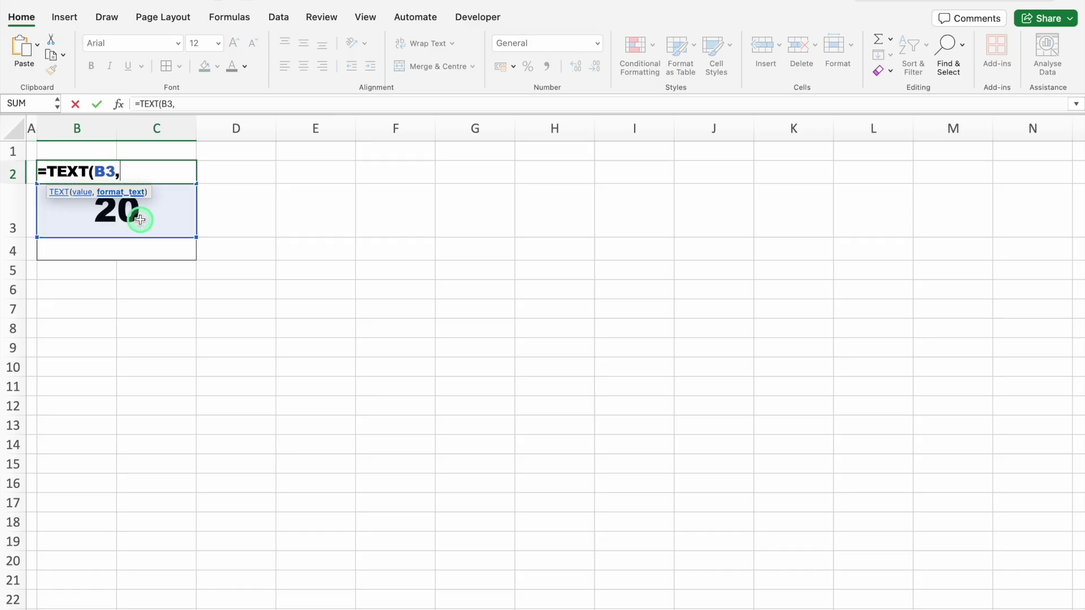
type("\"DDDD")
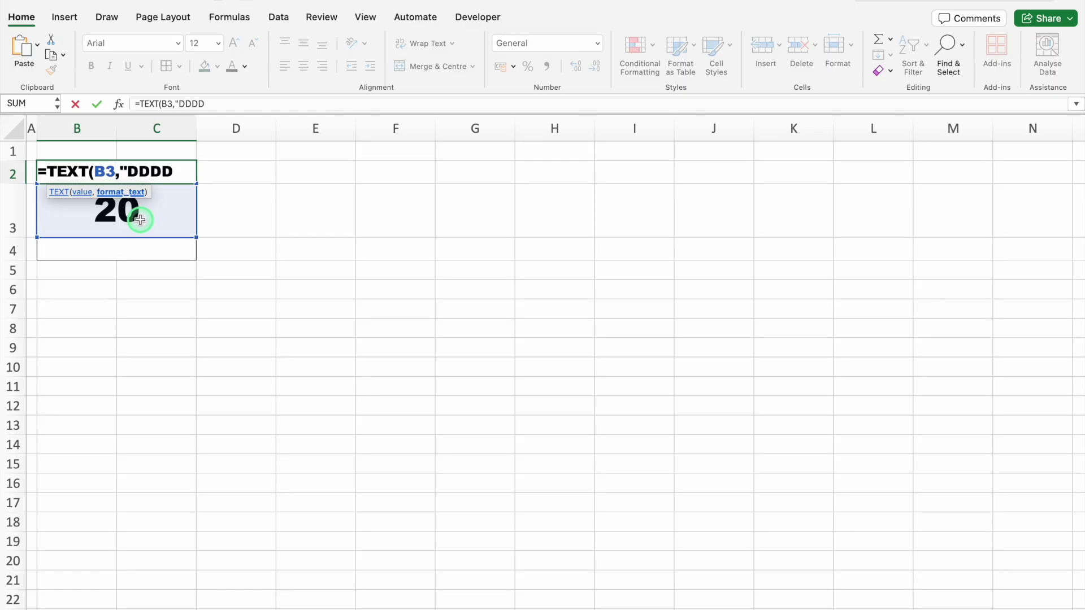
type("\")")
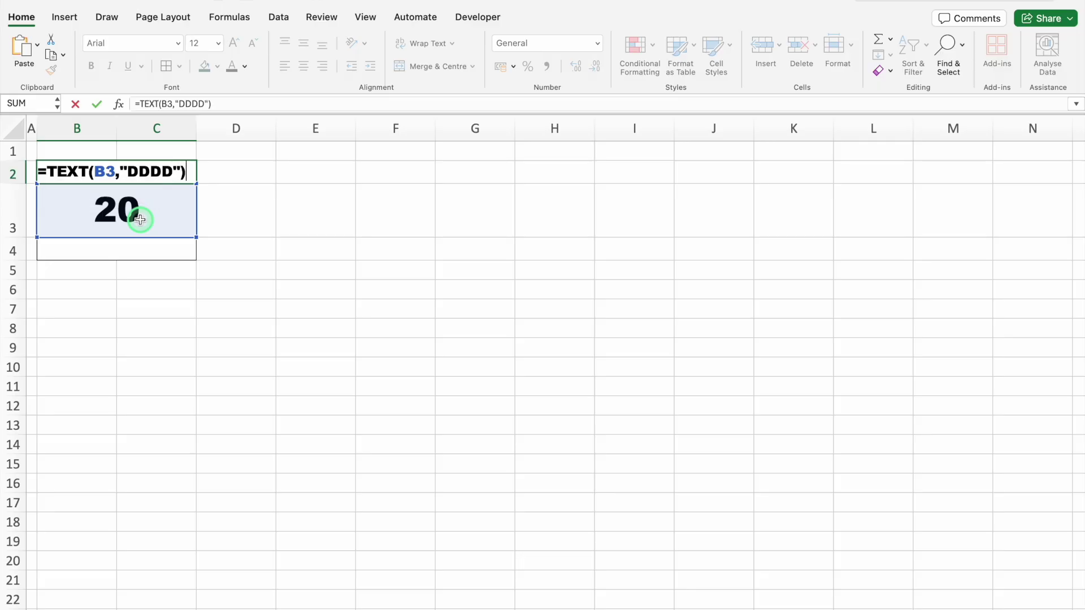
key("Return")
Wrap the weekday formula in B2 with UPPER so it reads =UPPER(TEXT(B3,"DDDD")).
left_click(144, 172)
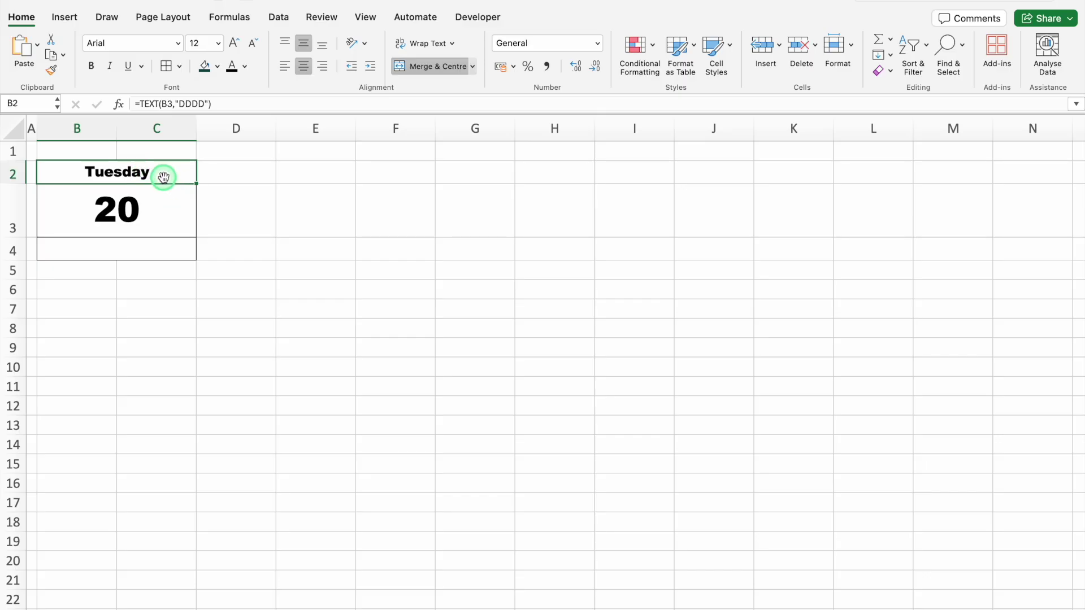
double_click(158, 174)
left_click(45, 169)
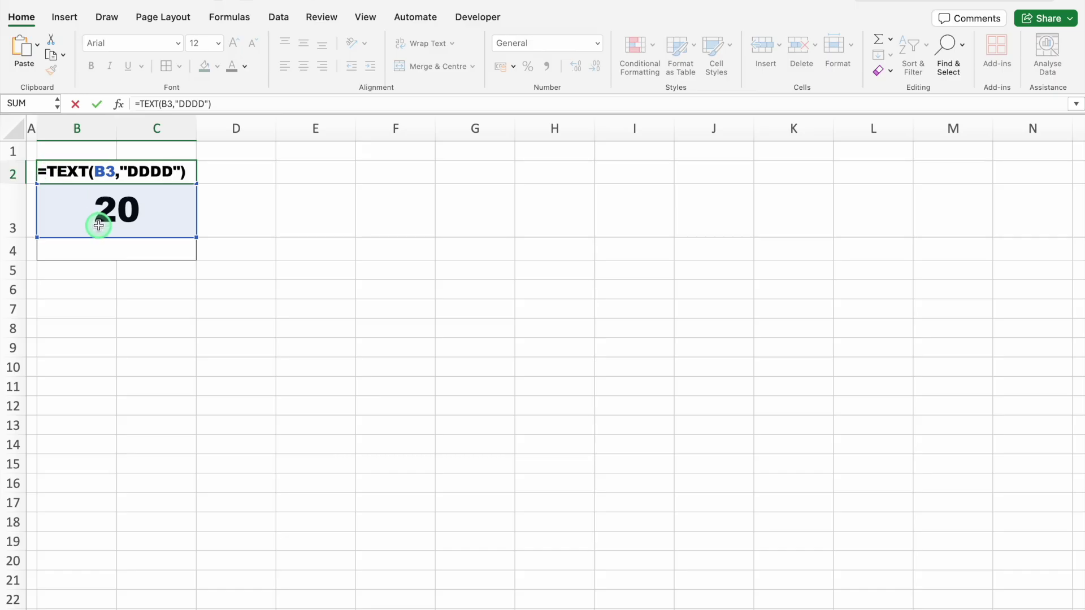
type("UPPER")
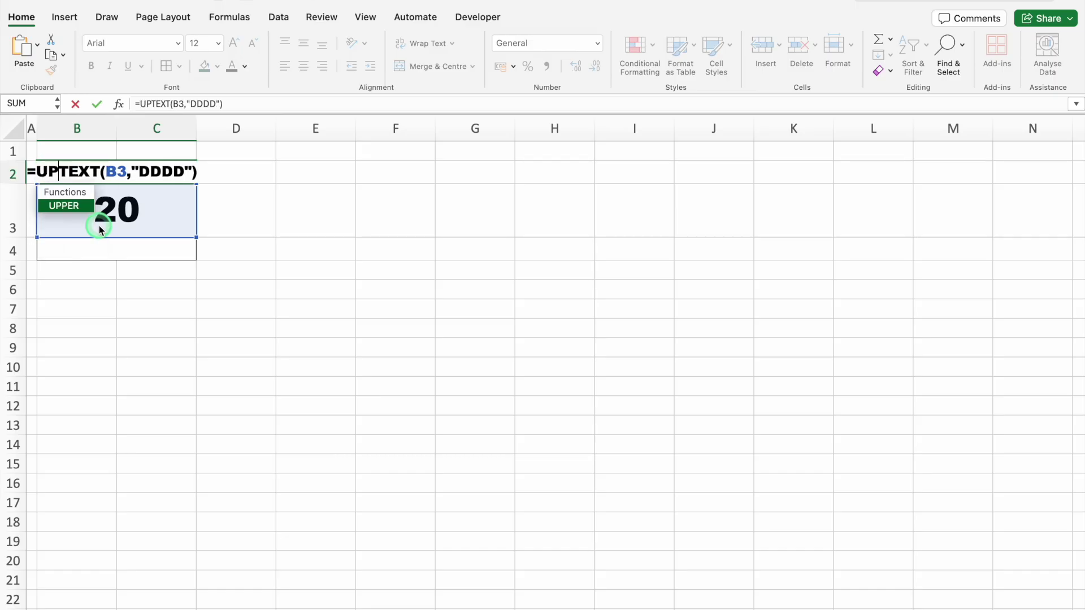
type("(")
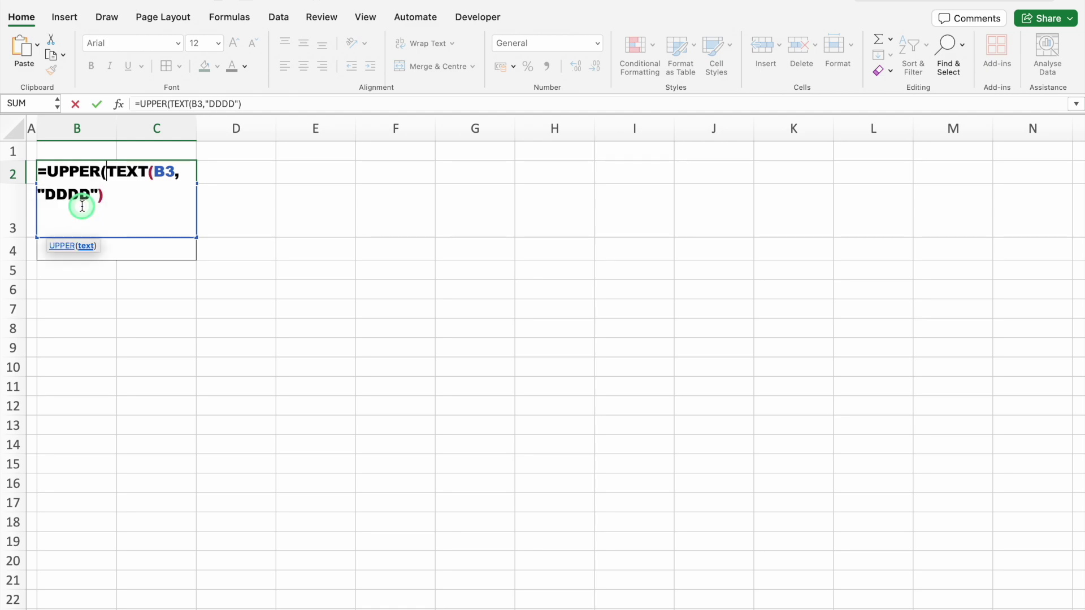
left_click(116, 195)
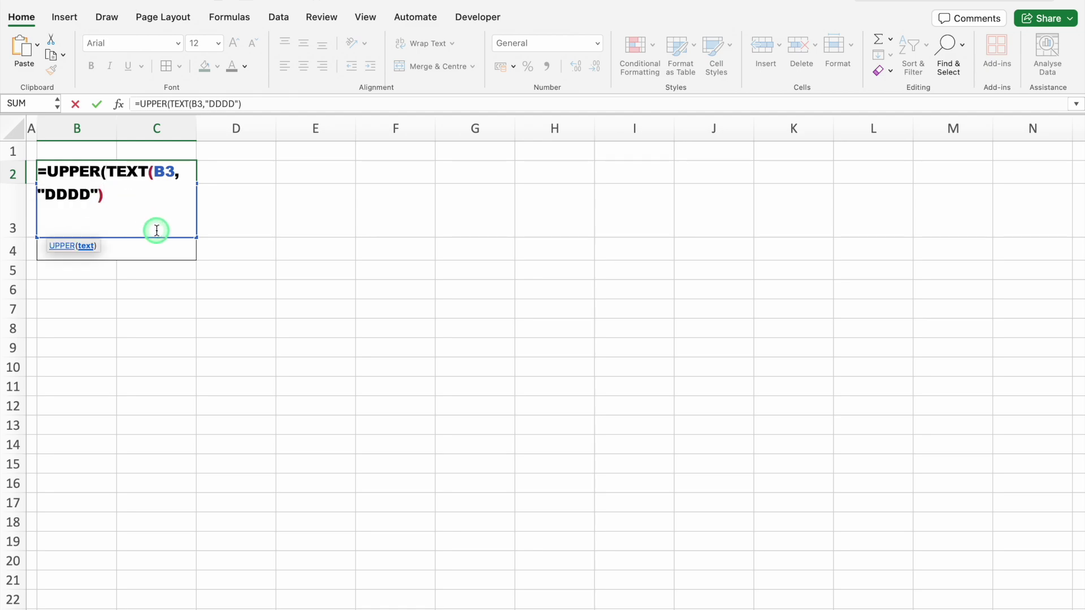
type(")")
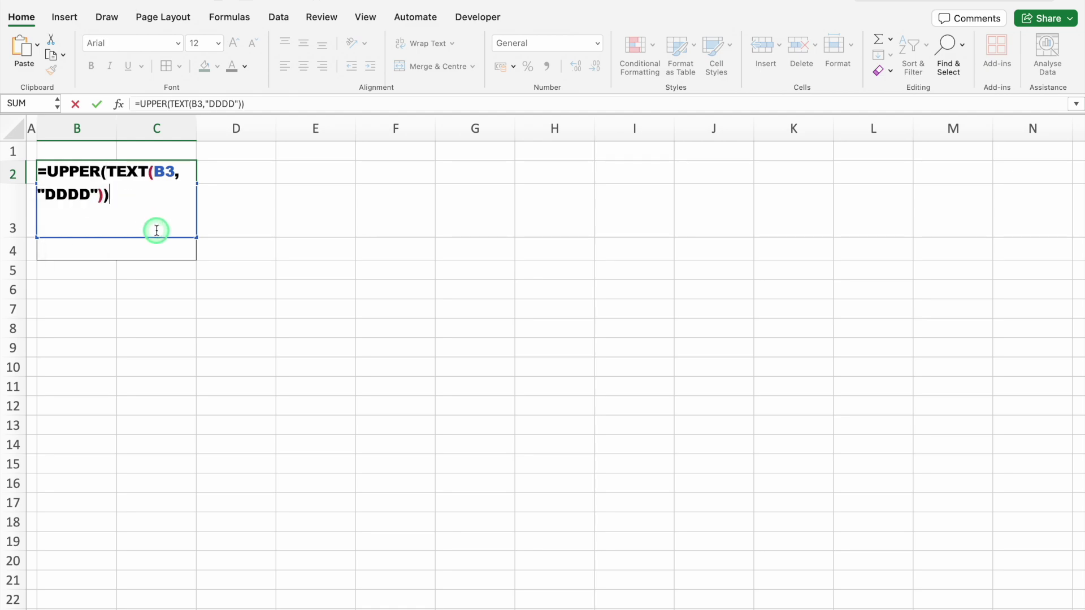
left_click(157, 230)
left_click(139, 172)
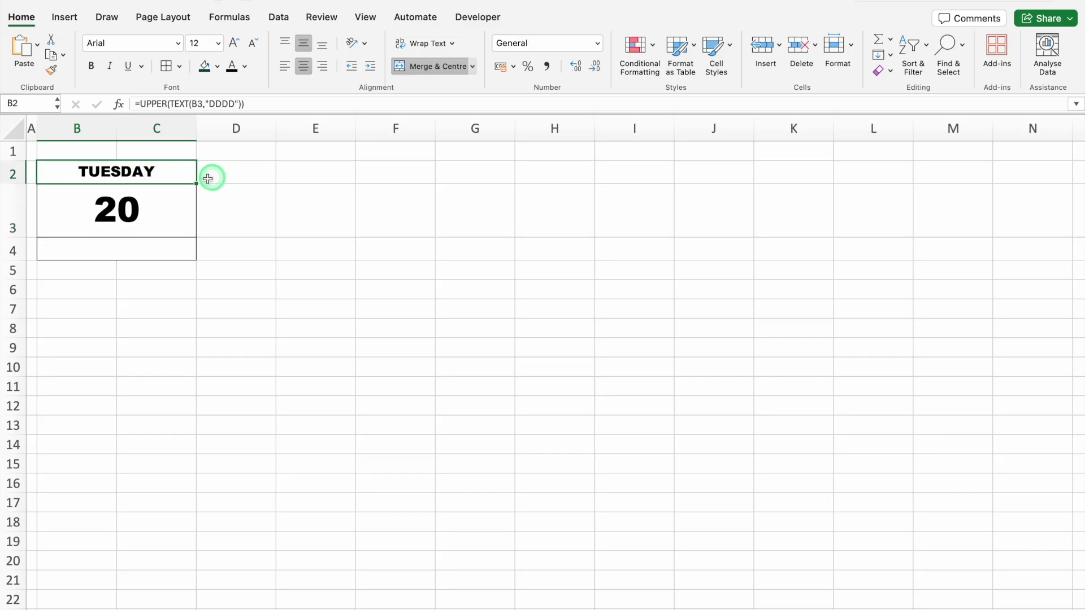
Enter the formula =B3 in merged cell B4 so it references the day cell.
left_click(155, 247)
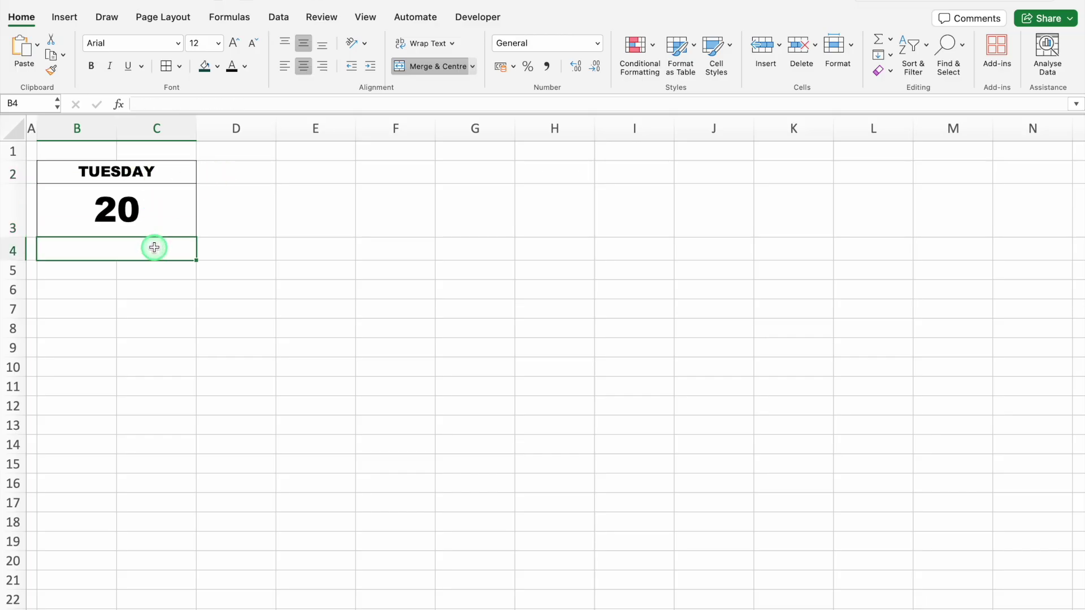
type("=")
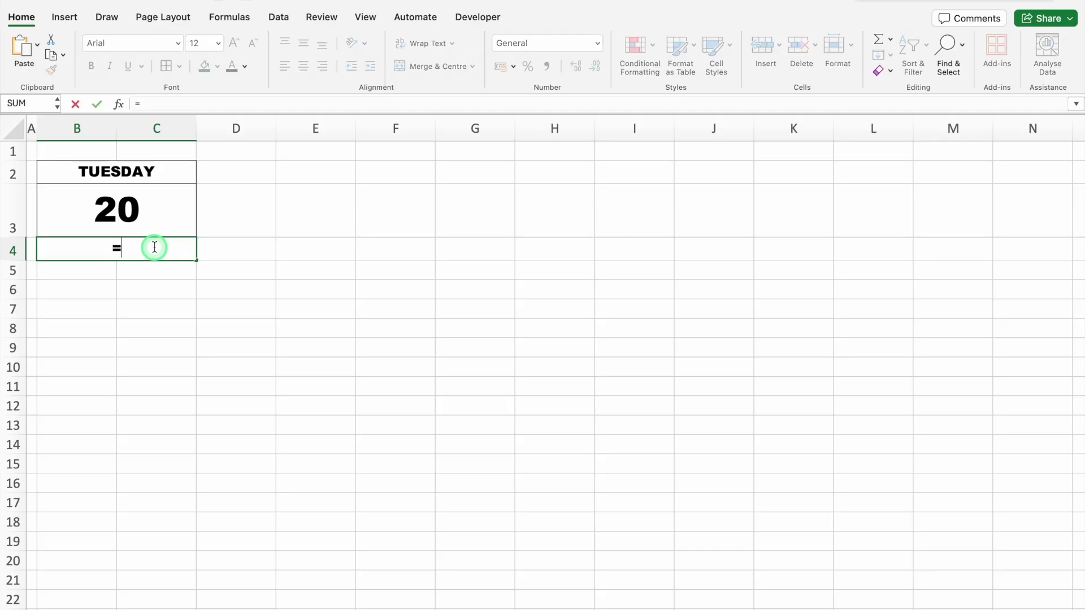
left_click(129, 212)
key("Return")
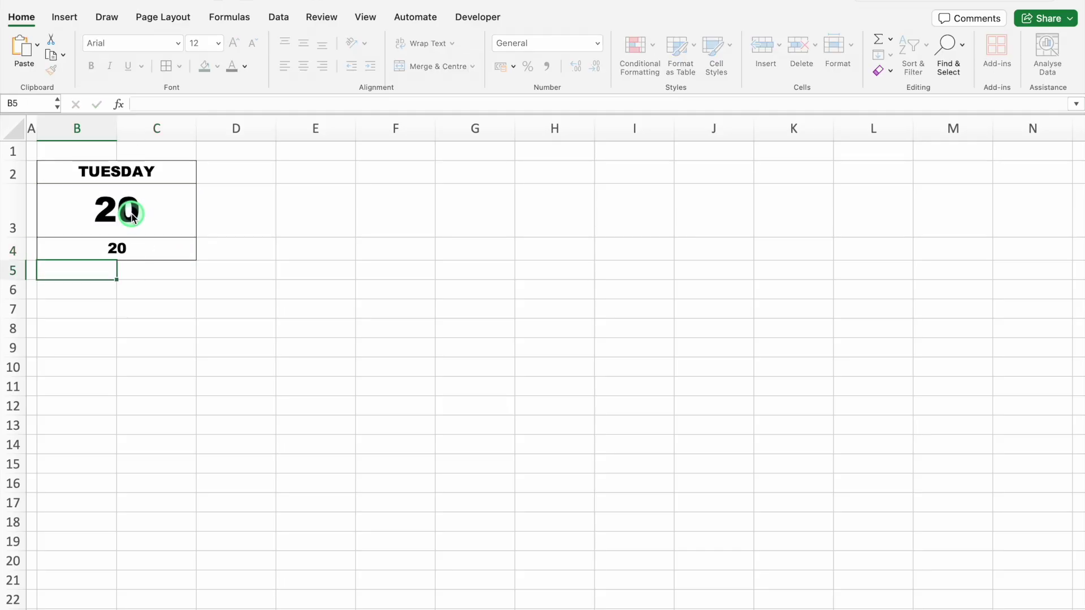
Format merged cell B4 as a date with the month-year type Mar-12.
left_click(138, 246)
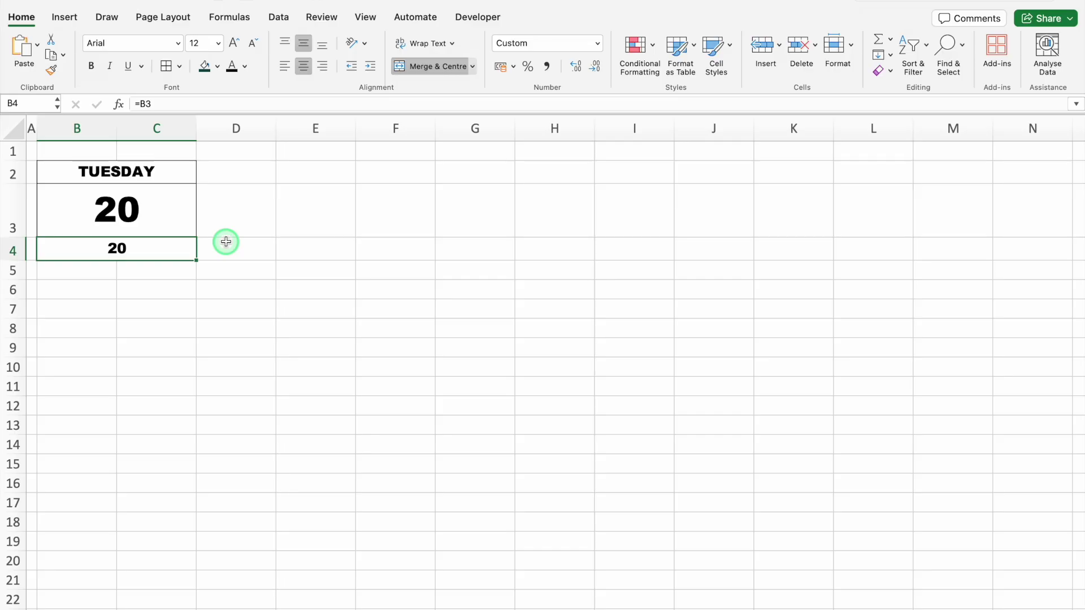
key("super+1")
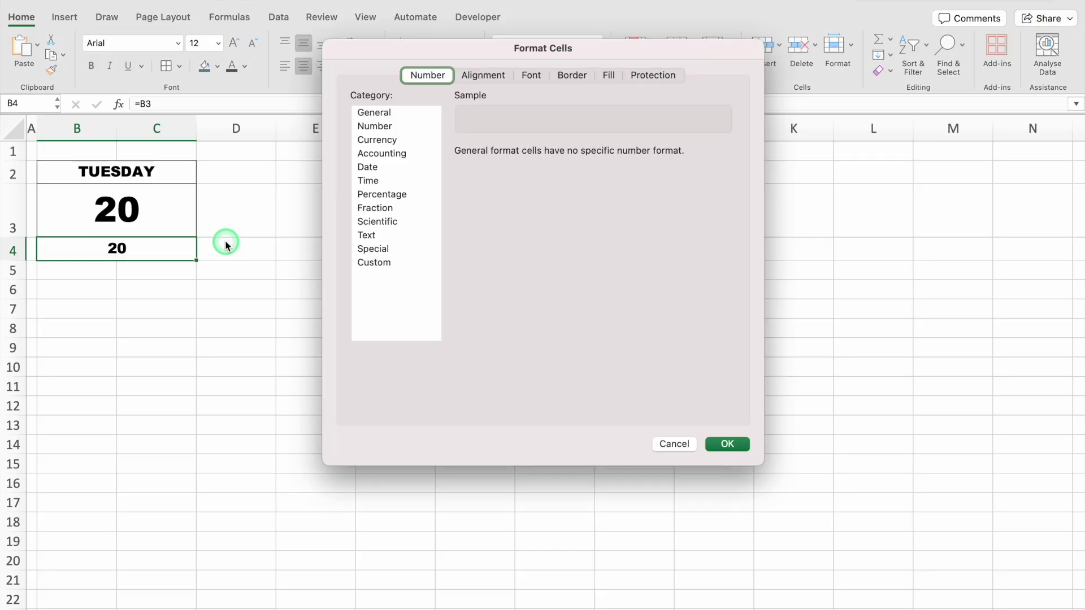
left_click(388, 166)
left_click(491, 239)
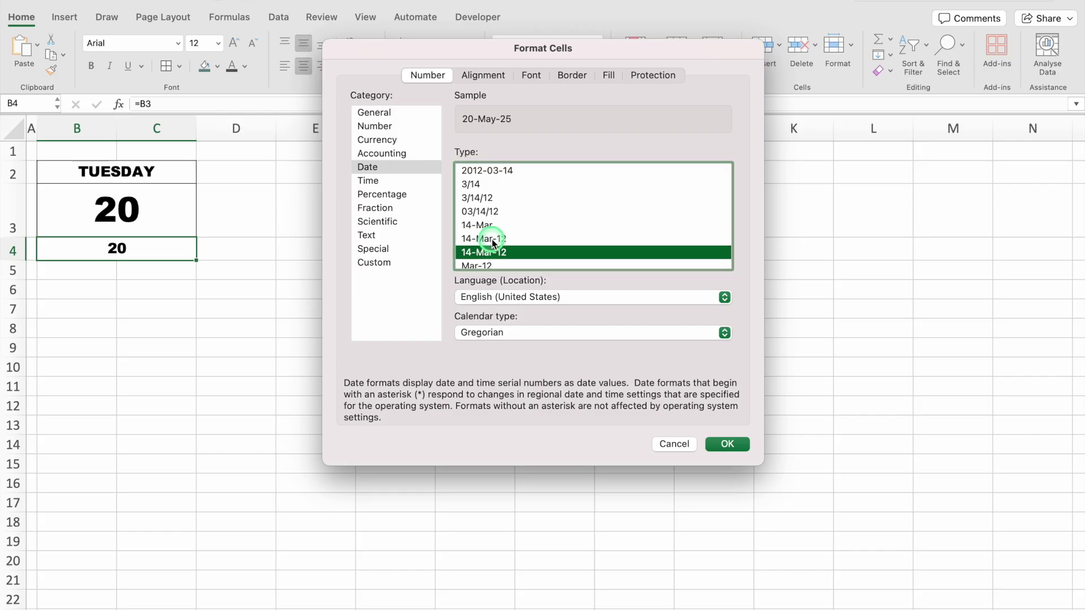
key("Down")
key("Down")
key("Down")
left_click(507, 232)
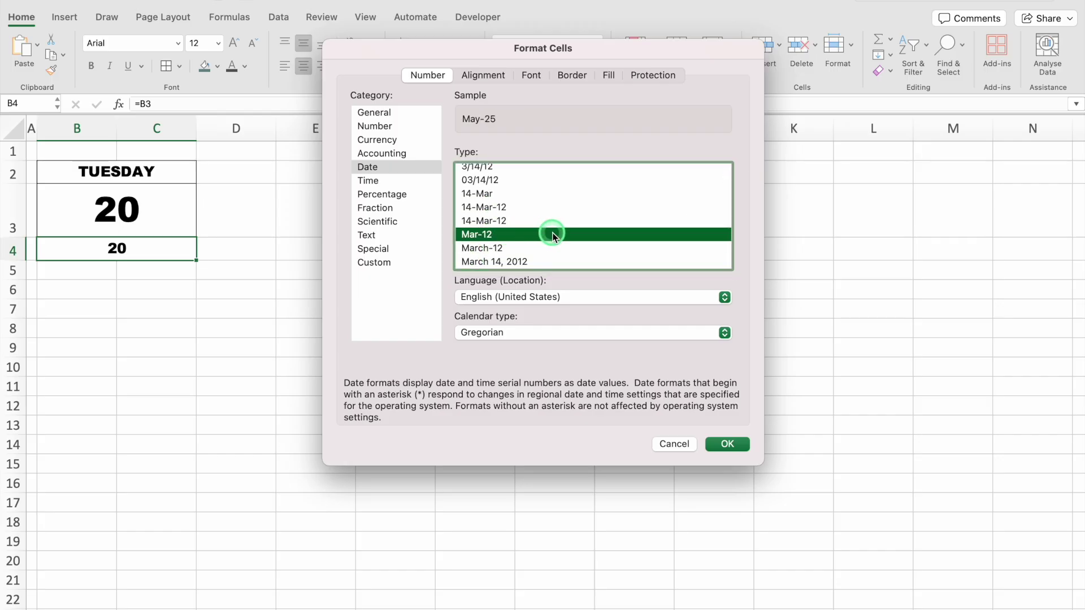
left_click(727, 442)
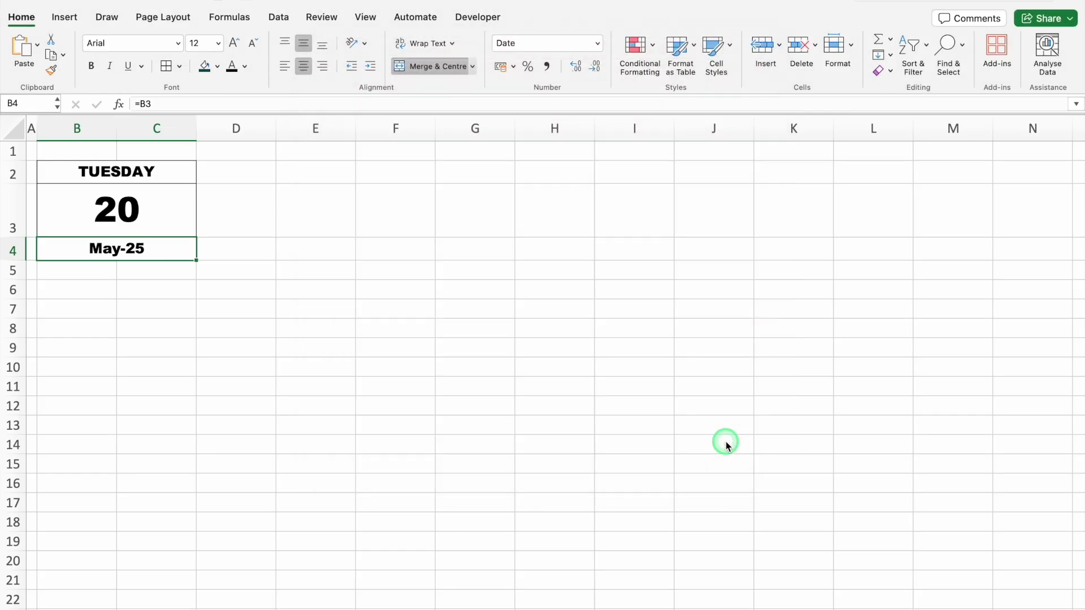
Increase the font size of the month cell B4 to 18 and of the weekday cell B2 to 16.
left_click(233, 44)
left_click(234, 44)
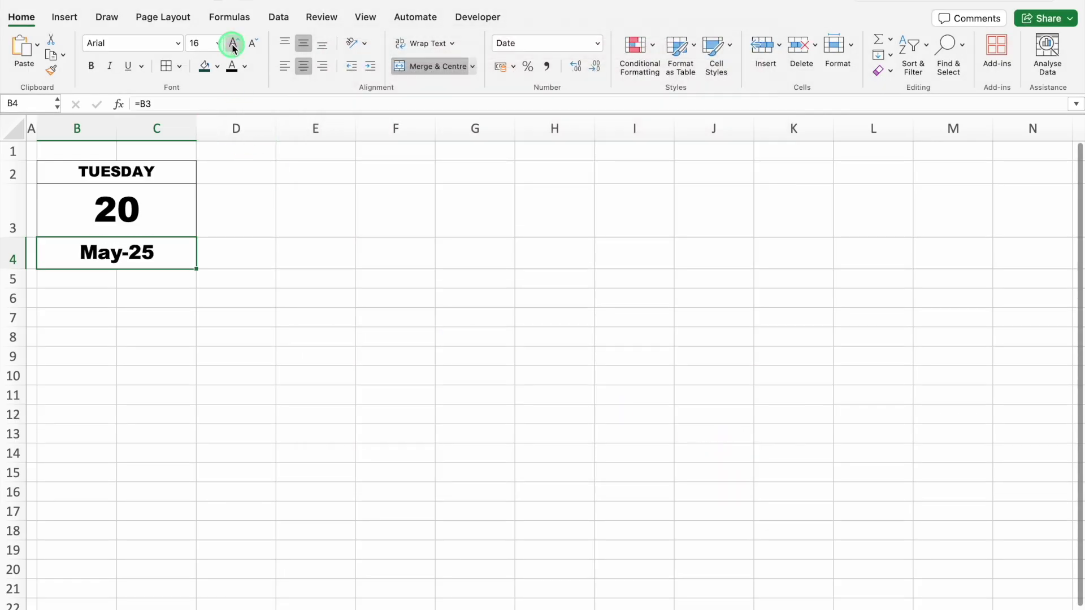
left_click(234, 45)
left_click(121, 172)
left_click(233, 46)
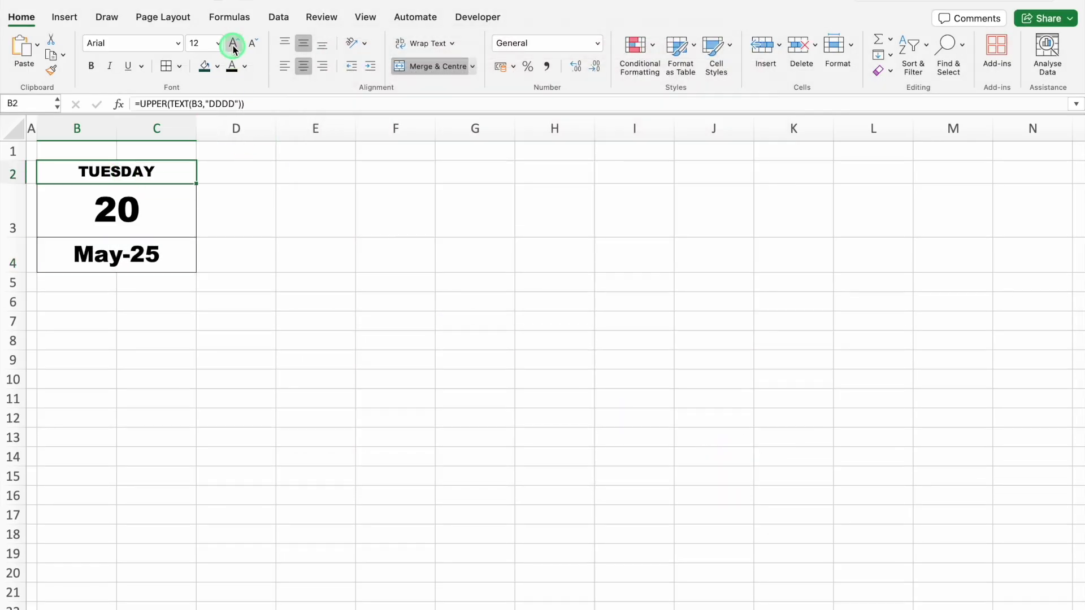
left_click(234, 46)
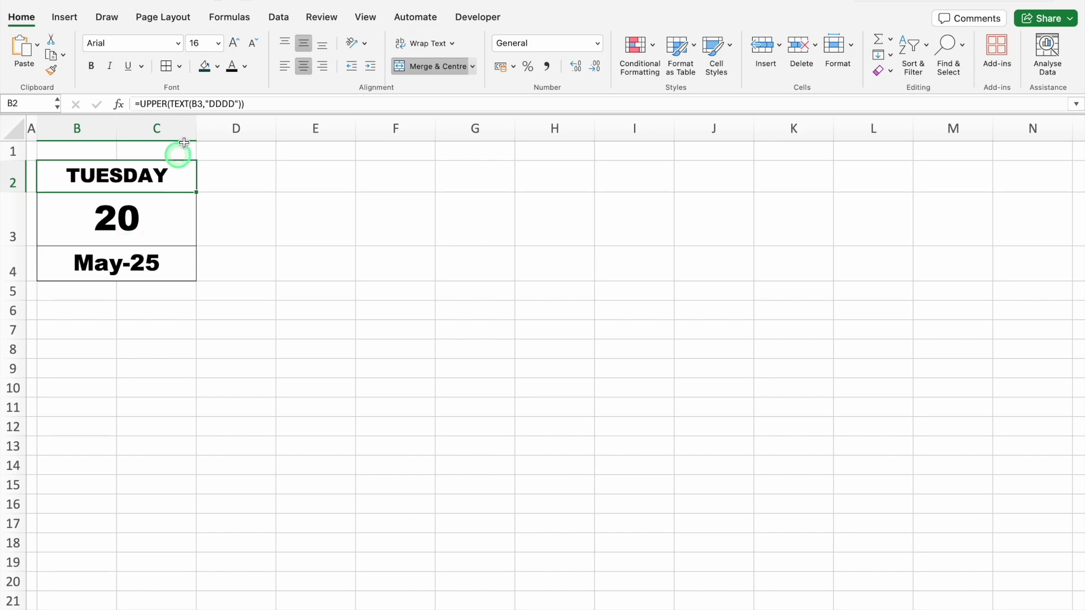
Fill the weekday cell B2 with golden yellow and the month cell B4 with teal.
left_click(217, 66)
left_click(236, 238)
left_click(164, 228)
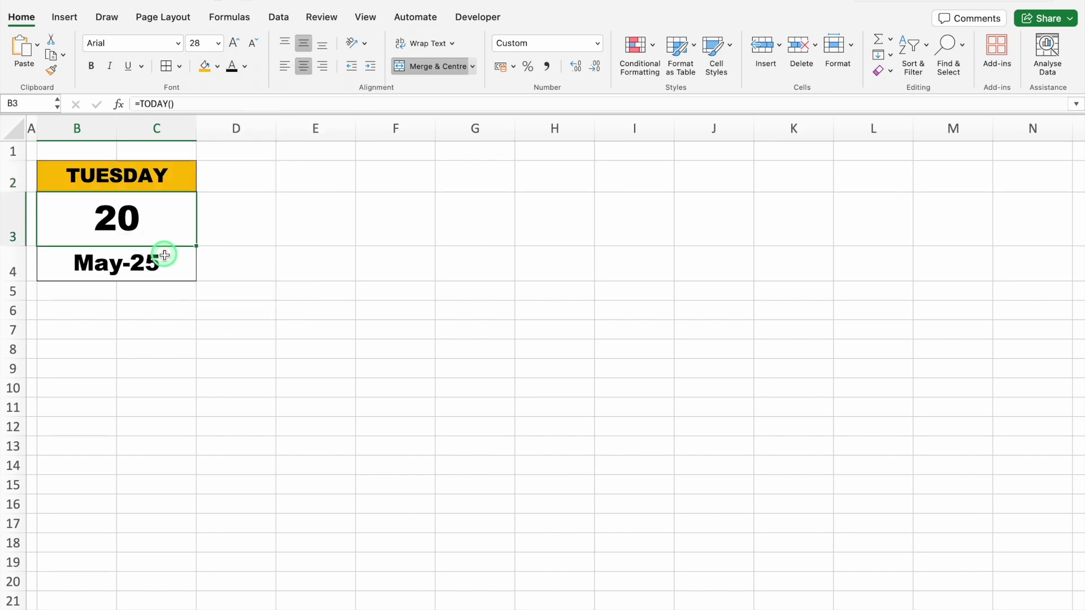
left_click(165, 260)
left_click(217, 66)
left_click(222, 277)
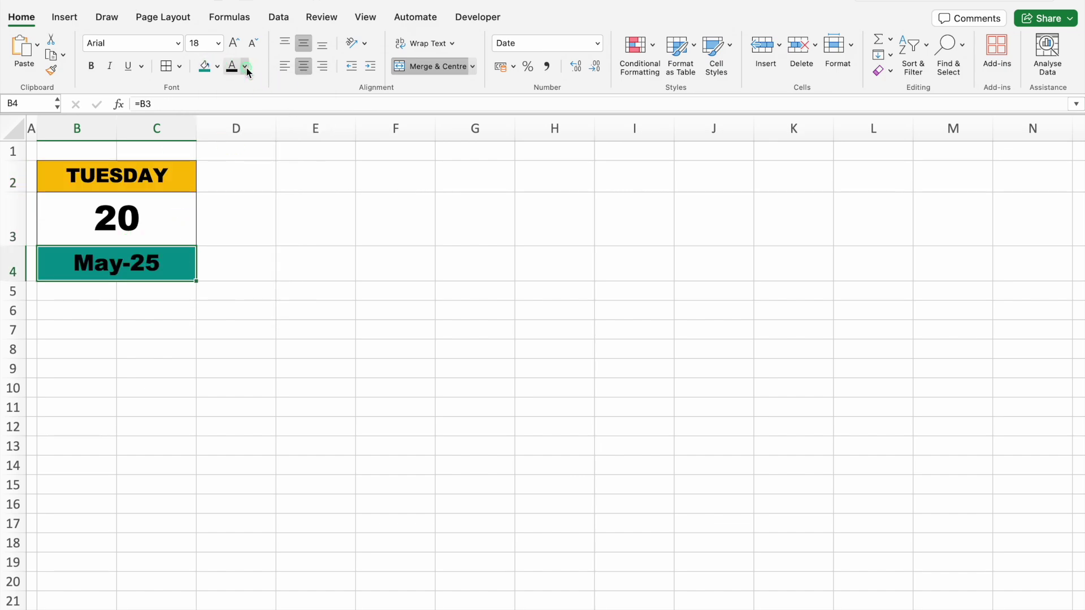
Fill the day cell B3 with dark teal and make the text of B3 and B4 white.
left_click(170, 217)
left_click(217, 66)
left_click(209, 277)
left_click(253, 178)
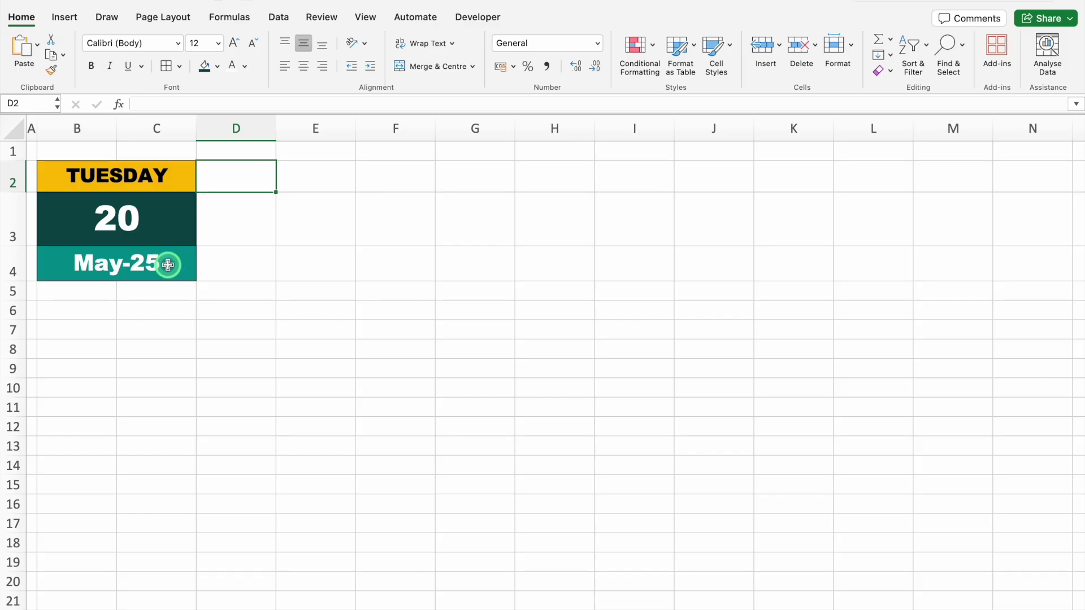
Increase the day number in B3 to font size 36 and change its fill to red.
left_click(159, 220)
left_click(233, 43)
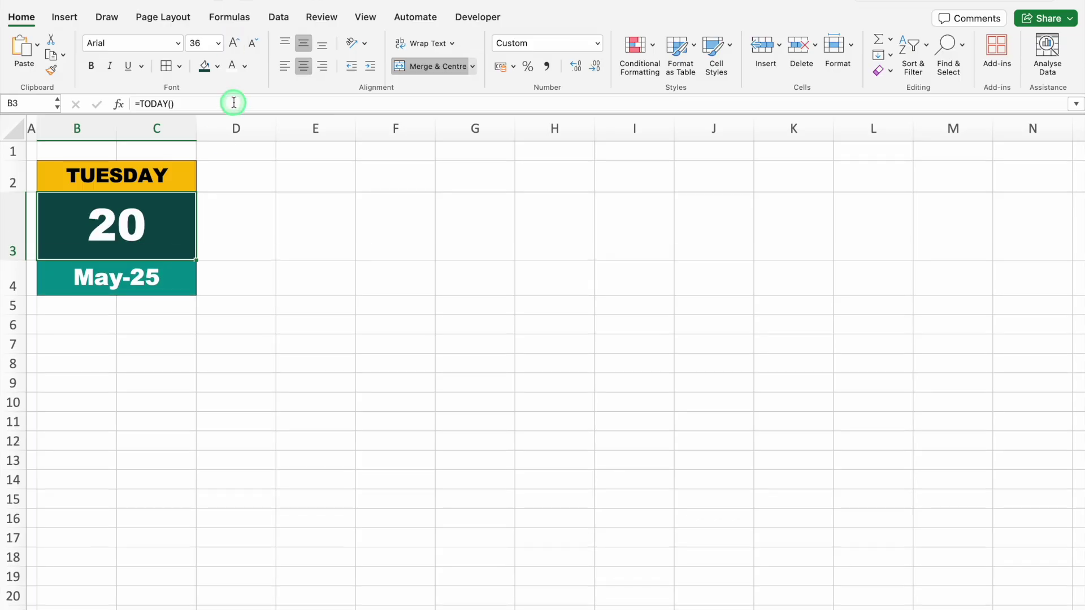
left_click(217, 66)
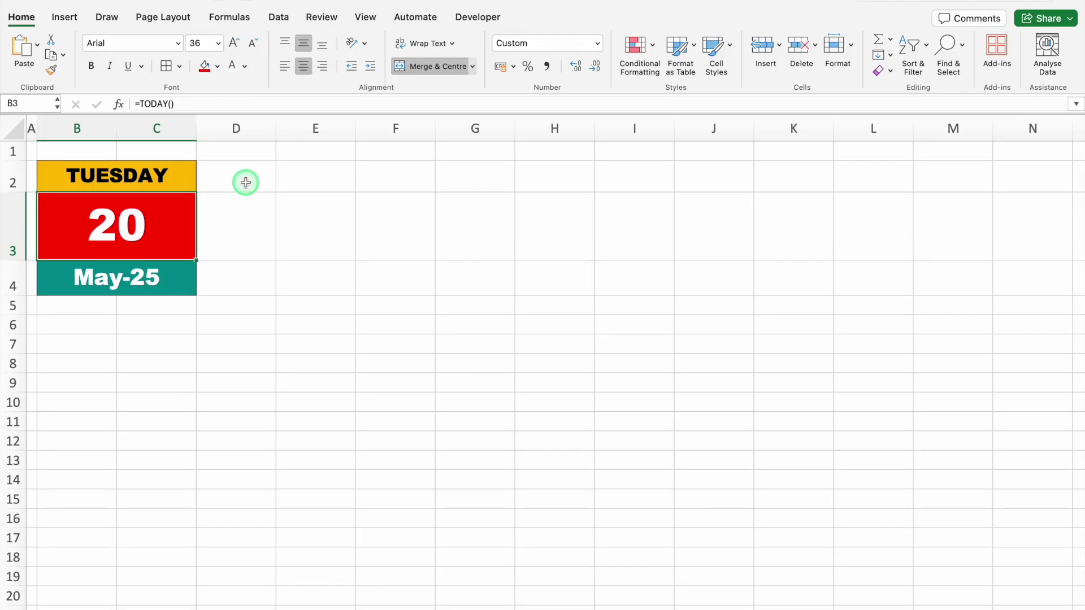
Enter the header "Sl. No." in B5 and centre the contents of the whole row 5.
left_click(83, 307)
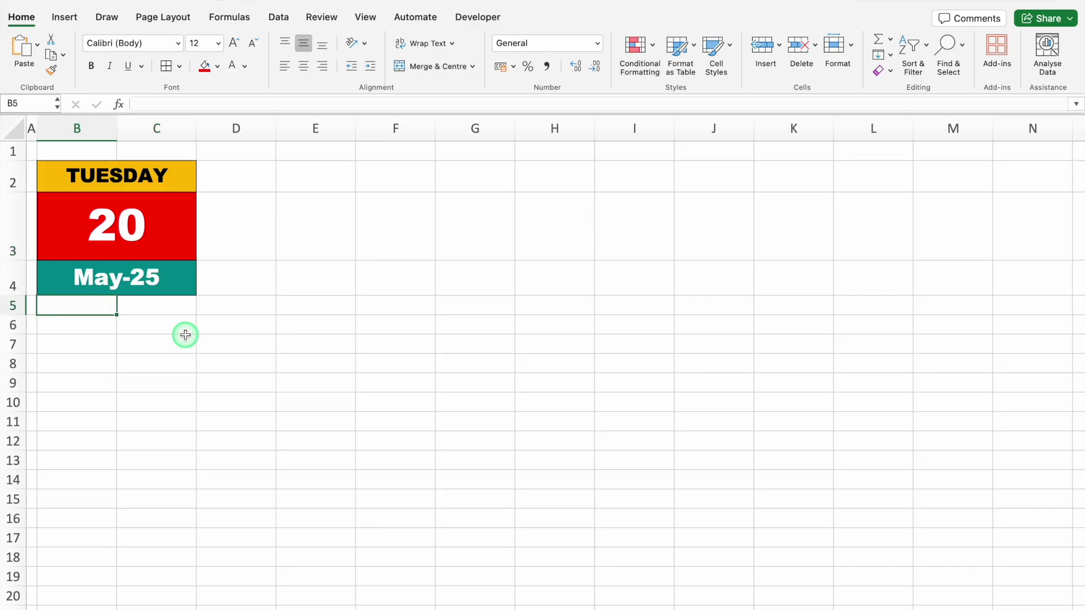
type("Sl. No.")
key("Tab")
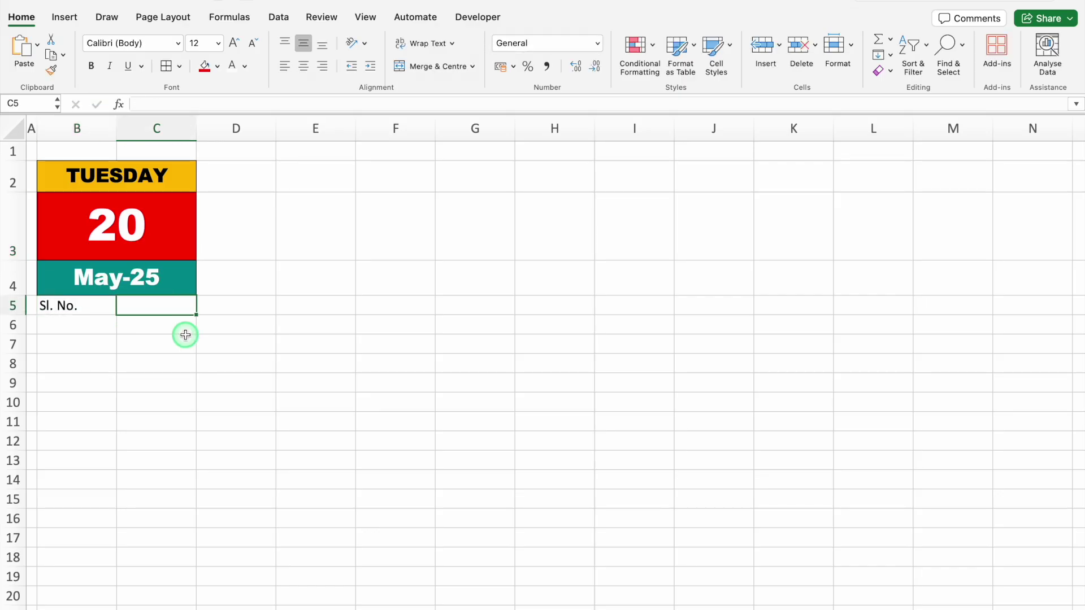
left_click(13, 305)
left_click(301, 69)
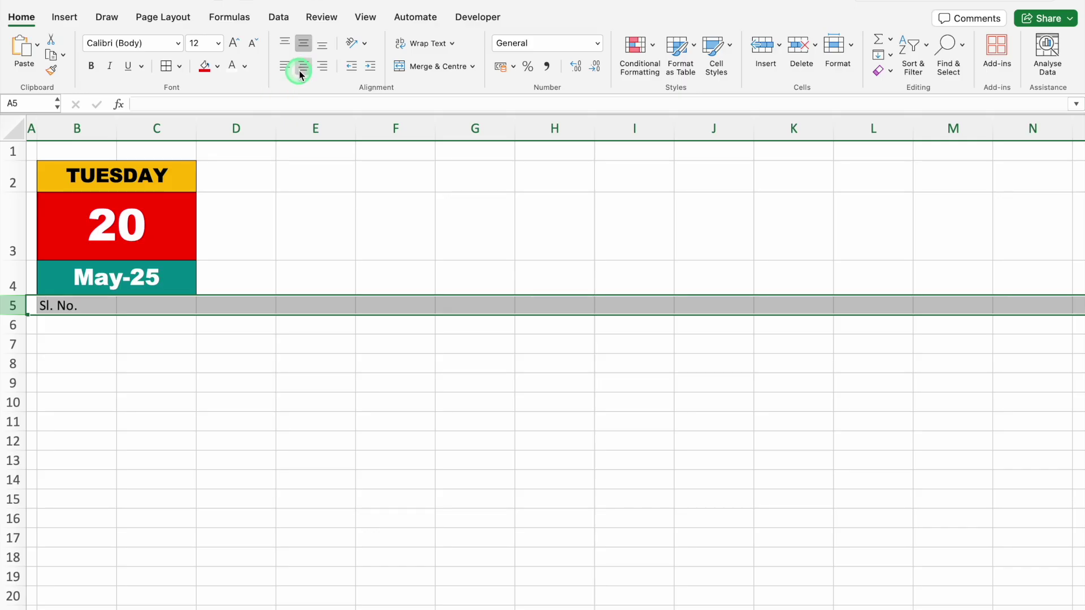
Enter the headers Details, Policy Date and Validity Date in C5:E5 and widen column E slightly.
left_click(163, 307)
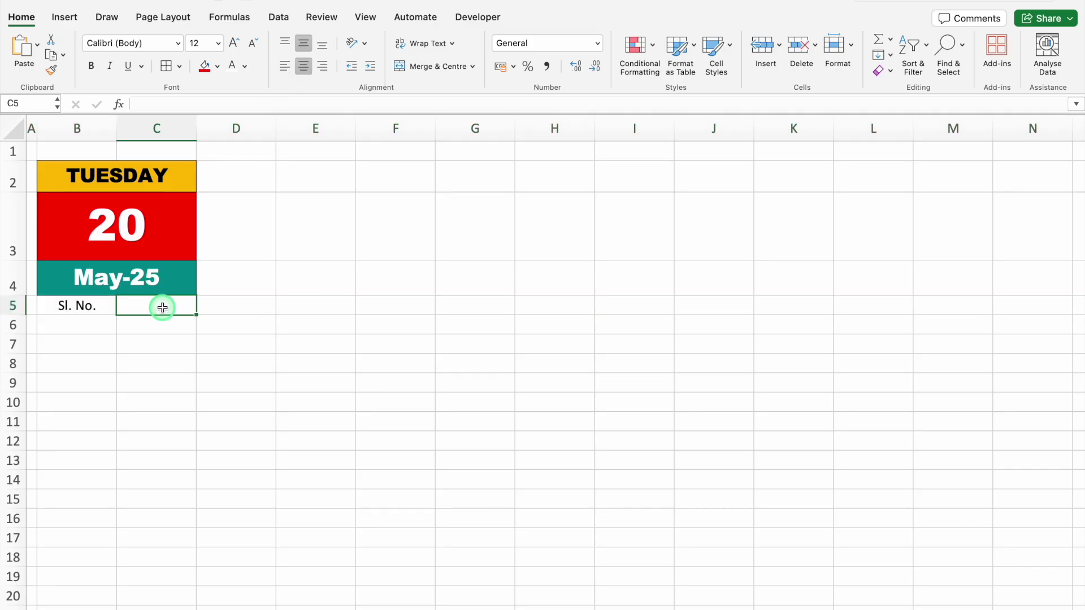
type("Details")
left_click(235, 304)
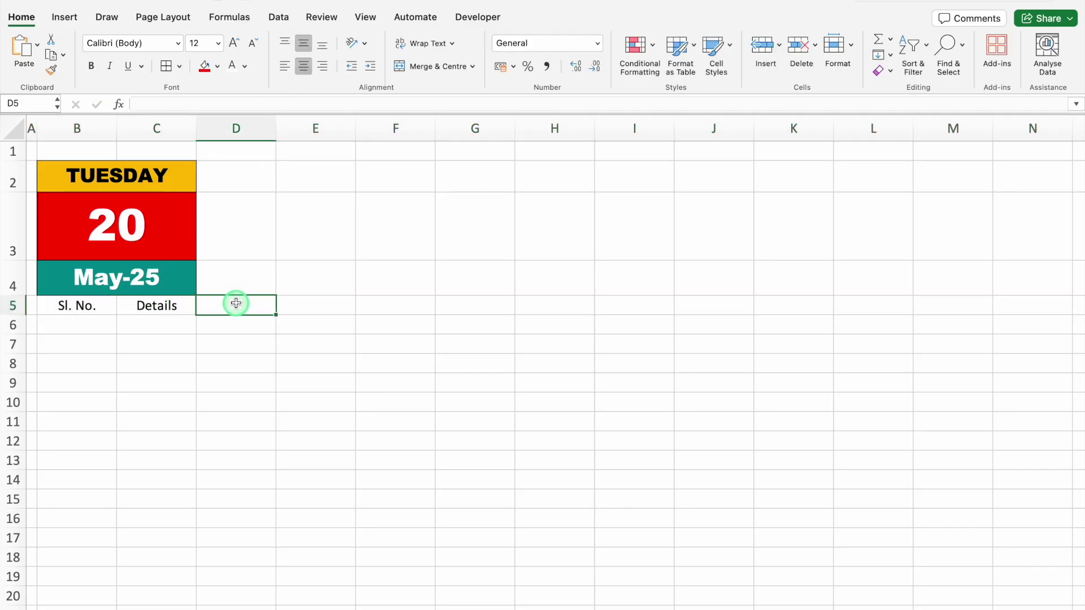
type("Policy Date")
key("Tab")
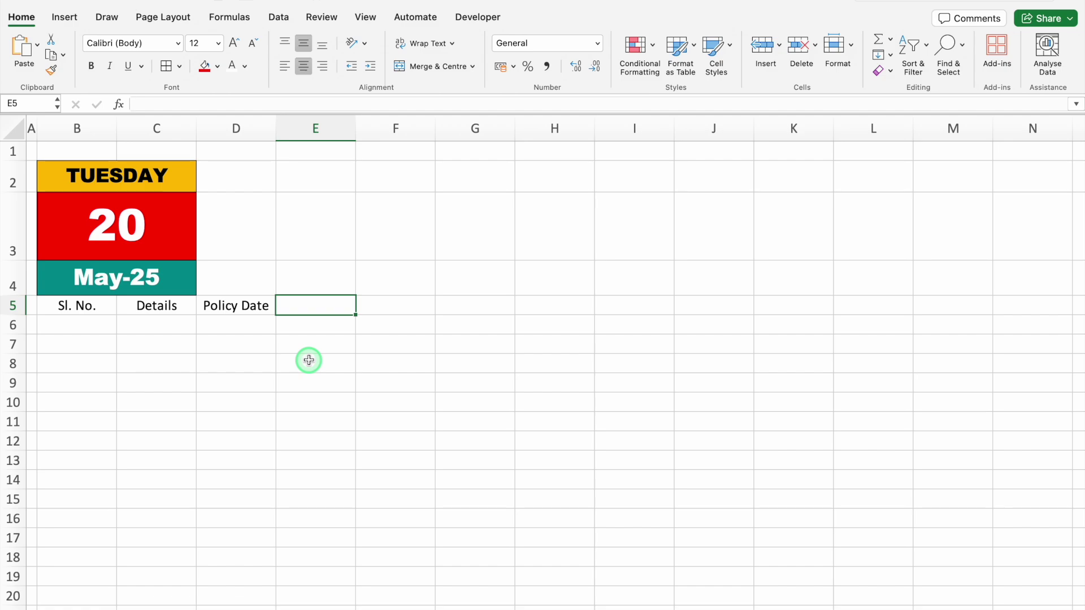
type("Validity Date")
key("Tab")
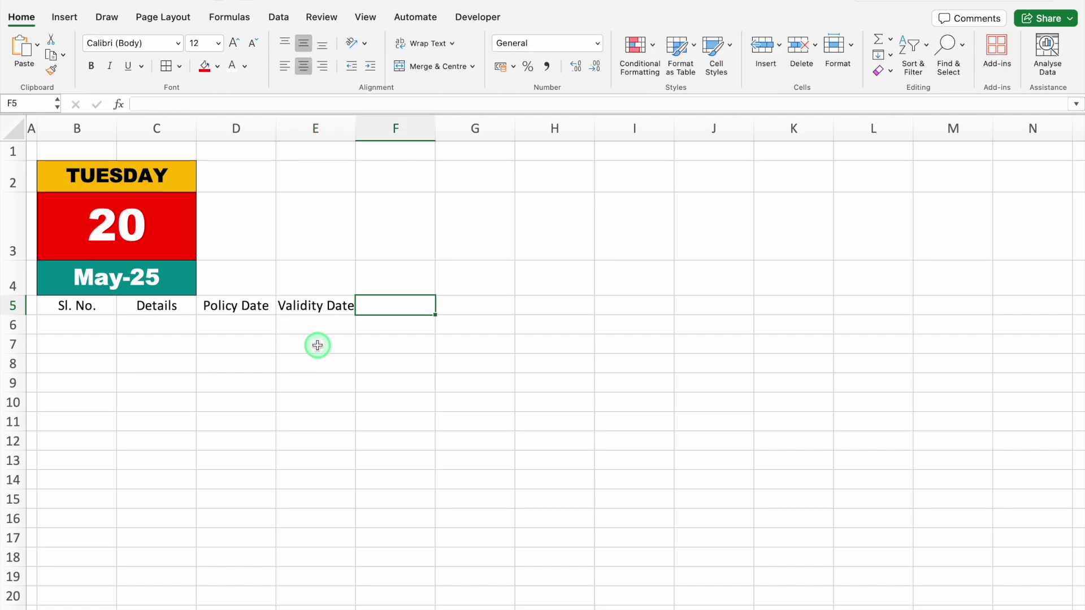
left_click_drag(355, 129, 360, 130)
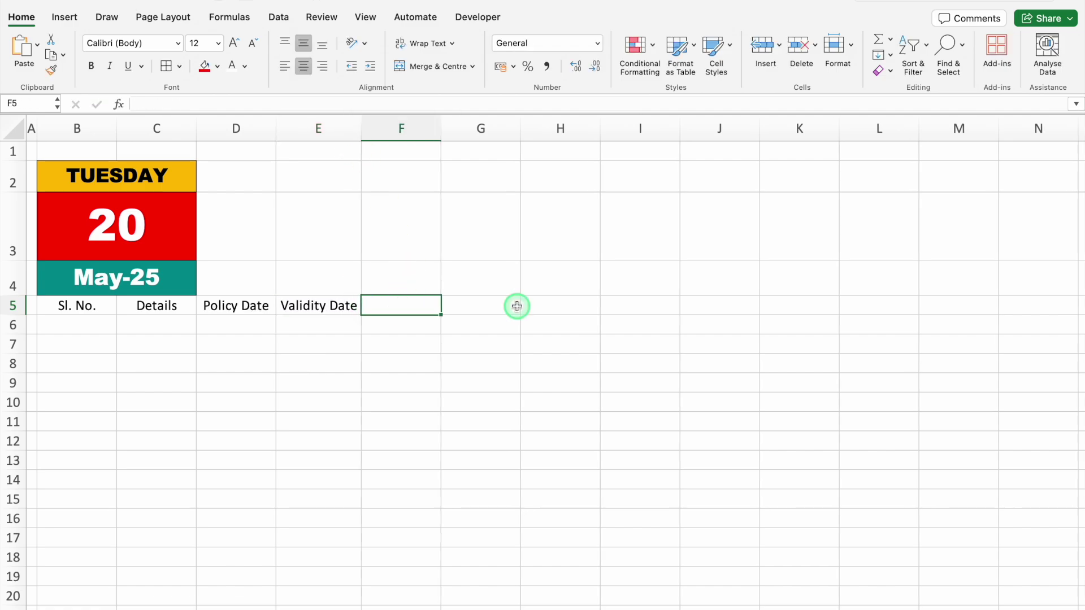
Enter the headers Day in F5 and Contact Person in G5, and fit column G to its text.
type("Day")
key("Tab")
type("Contact Person")
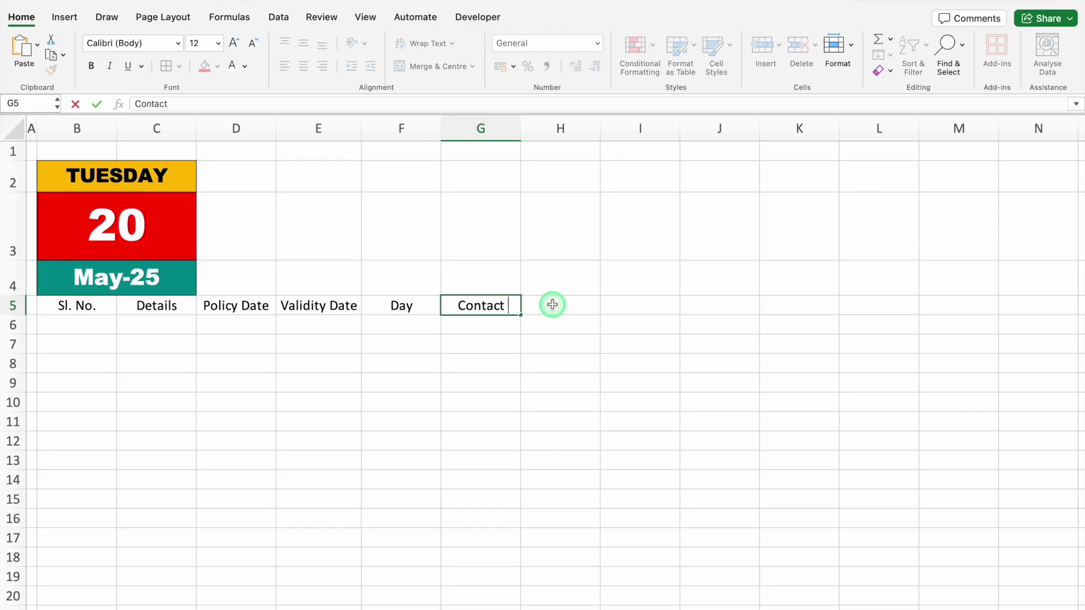
double_click(522, 133)
Copy the Contact Person header into H5, widen column H, and change the copy to "Contact No.".
left_click(525, 308)
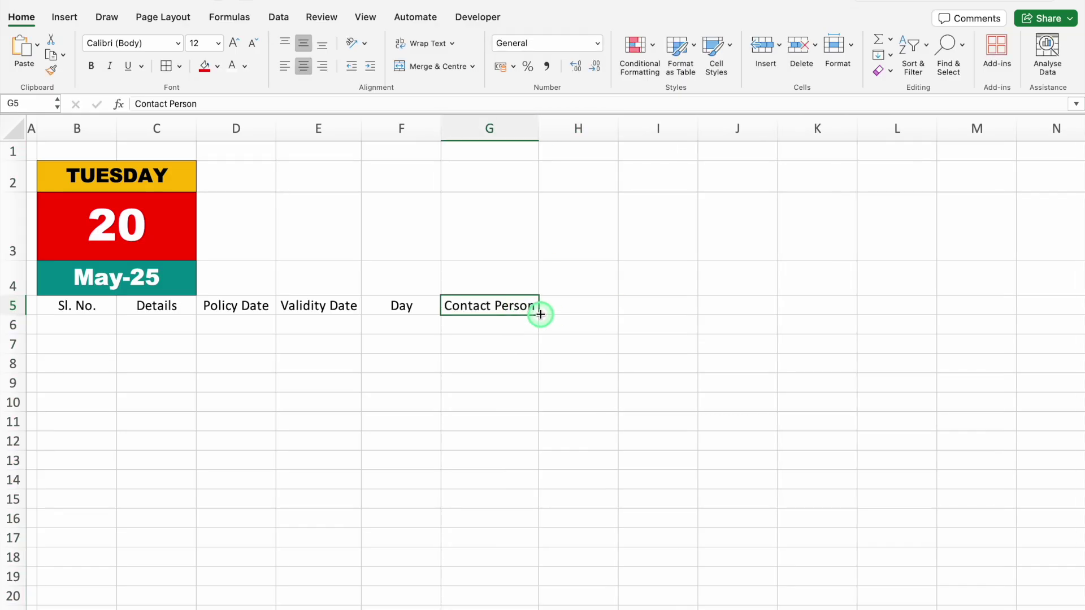
left_click_drag(539, 314, 610, 308)
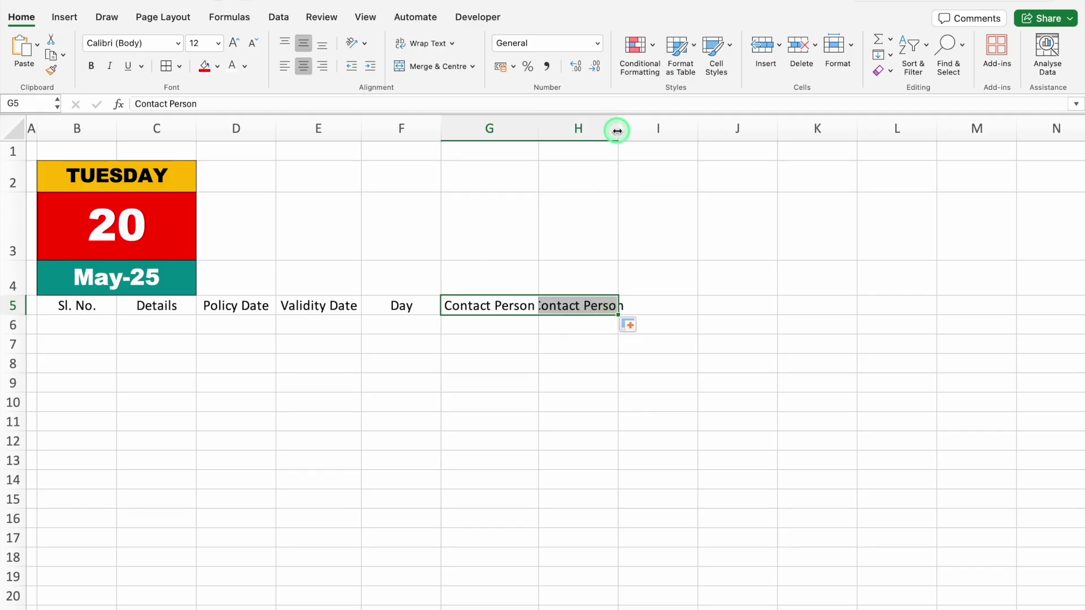
left_click_drag(618, 128, 635, 128)
double_click(629, 307)
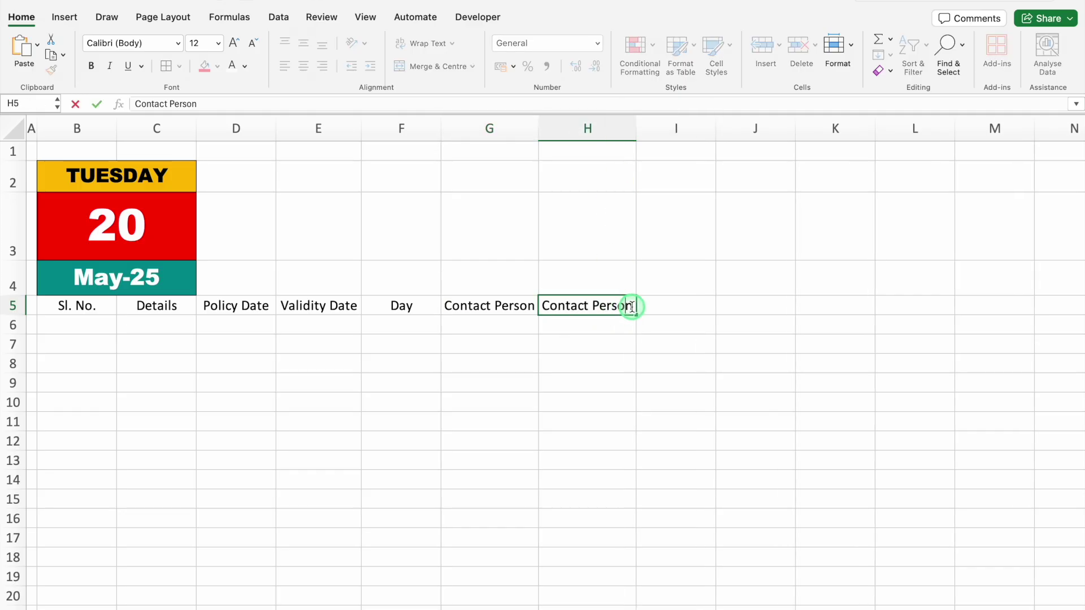
key("BackSpace")
key("BackSpace")
key("BackSpace")
key("BackSpace")
key("BackSpace")
key("BackSpace")
key("BackSpace")
type("No.")
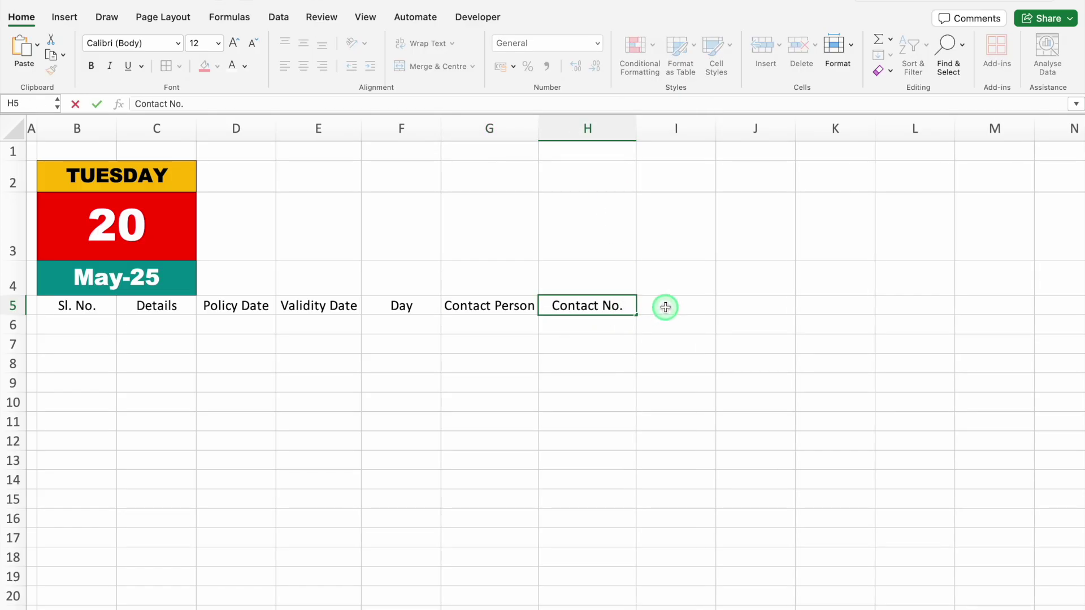
Enter the headers Premium Amount, Days Pending, Months Pending and Status in I5:L5, fitting the columns to their text.
left_click(690, 302)
type("Premium Amount")
left_click(804, 305)
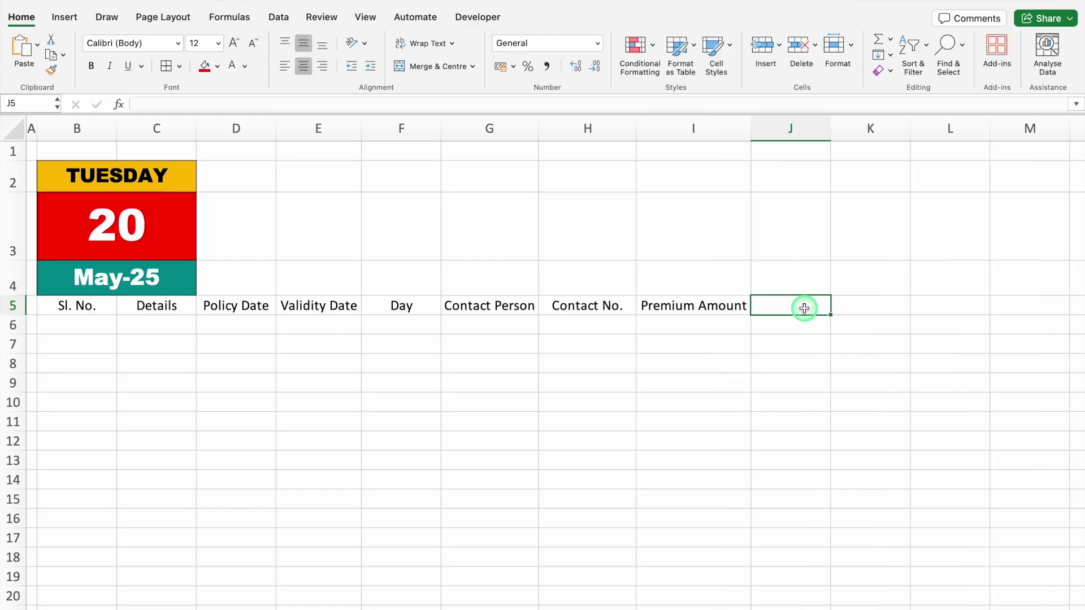
type("Days Pending")
key("Tab")
double_click(830, 128)
type("Months Pending")
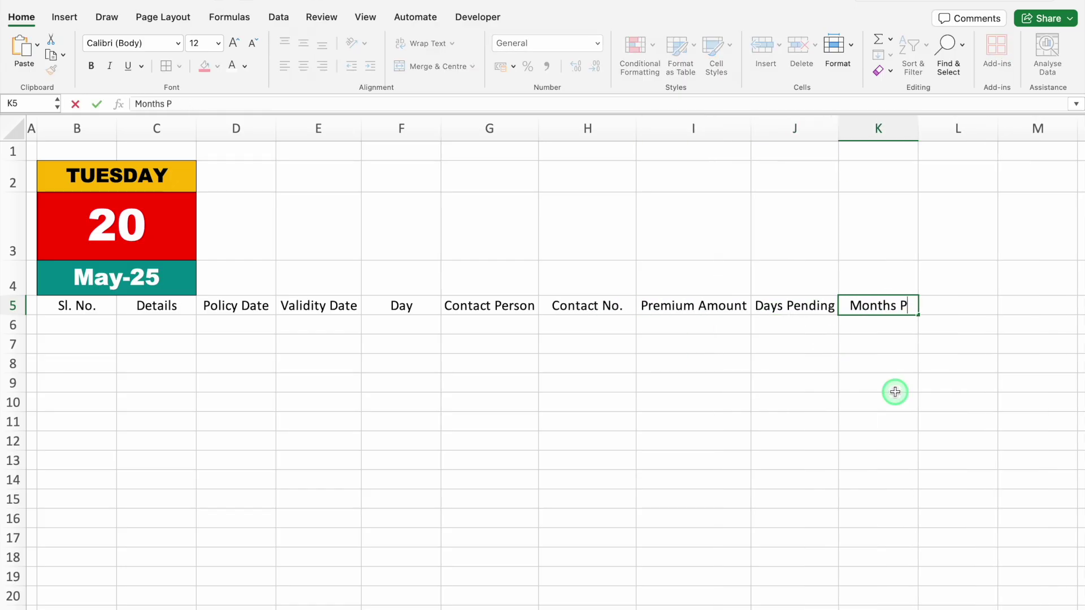
key("Tab")
double_click(919, 123)
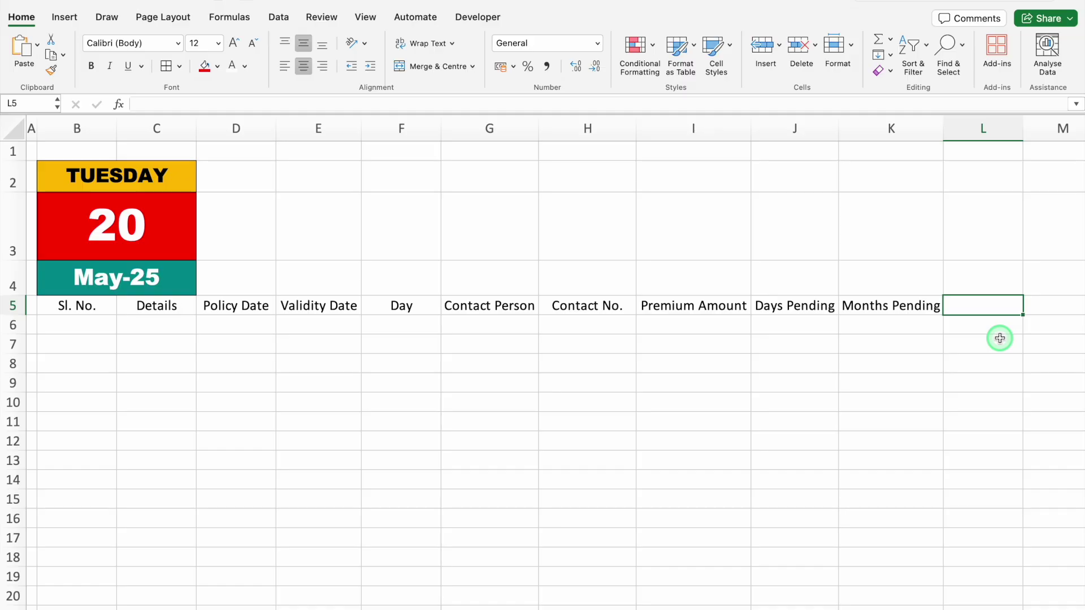
type("Status")
Centre the contents of the whole Sl. No. column B horizontally.
left_click(72, 307)
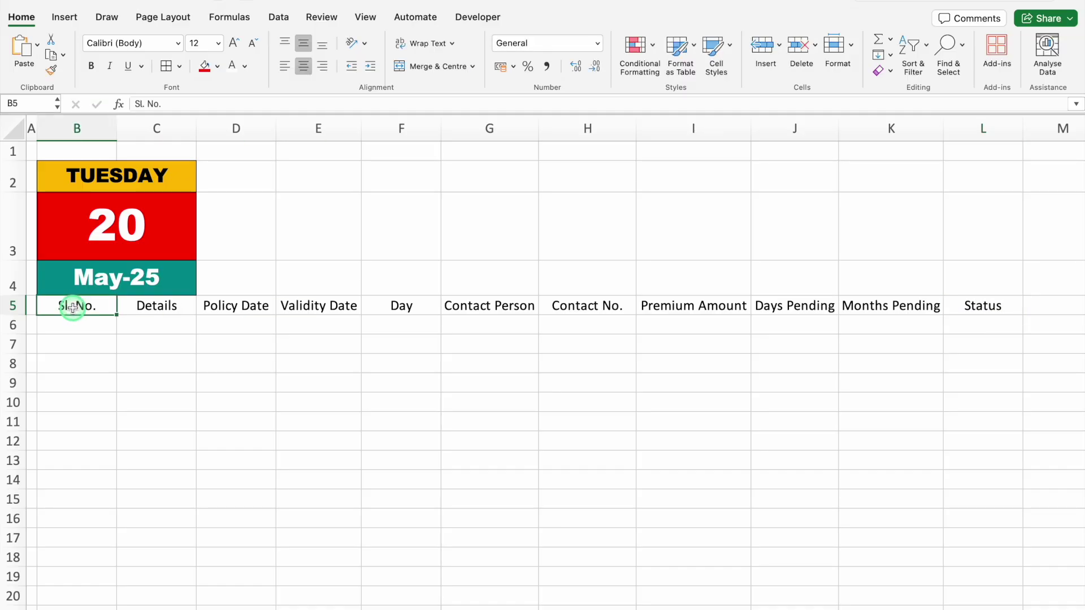
left_click(77, 129)
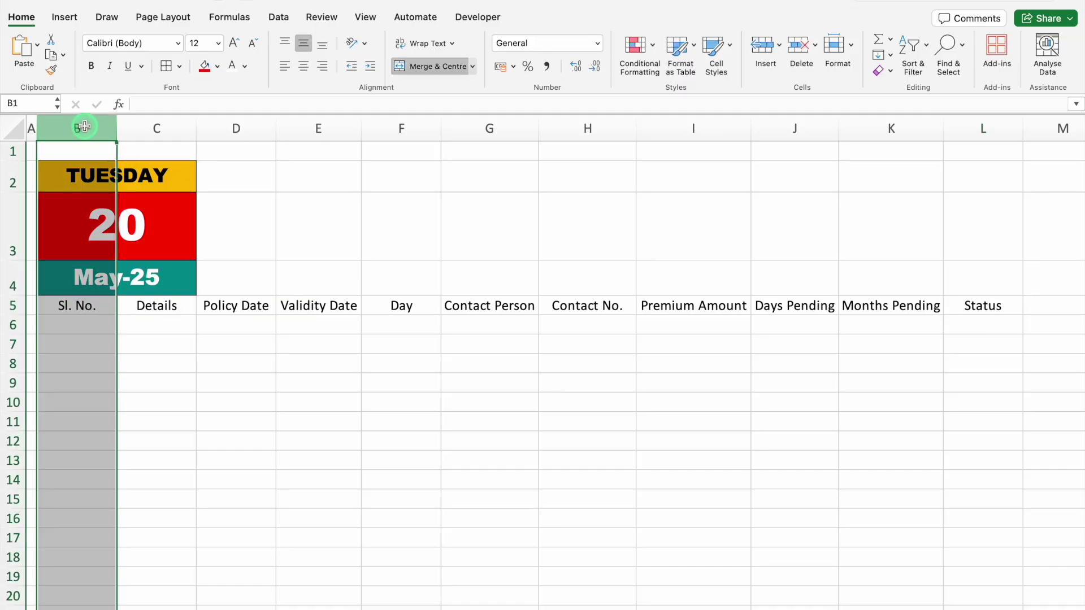
left_click(303, 66)
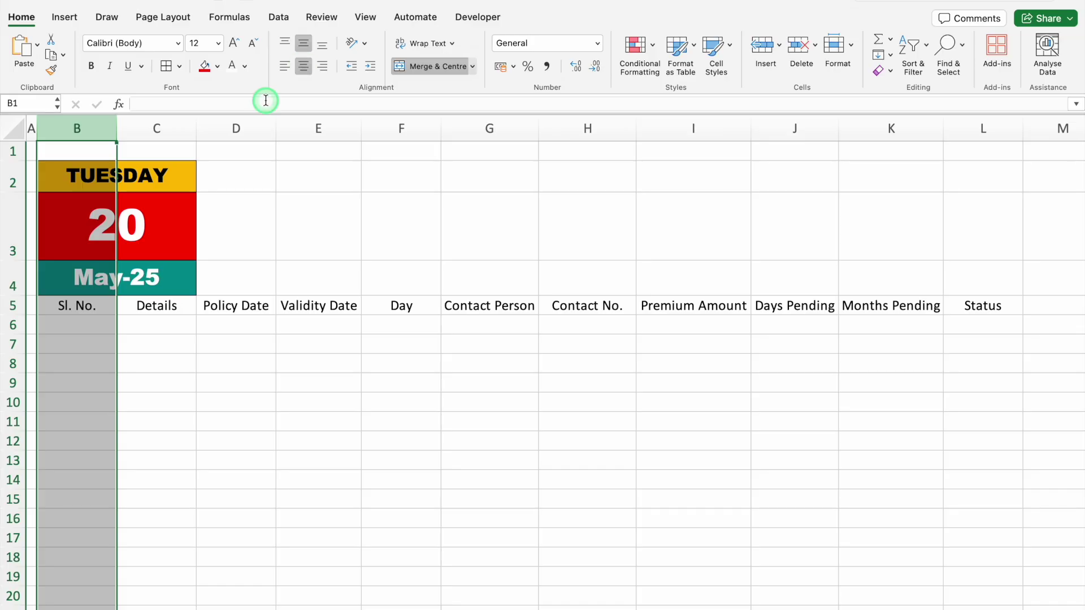
Number the rows 1 to 12 in B6:B17 under the Sl. No. header.
left_click(76, 323)
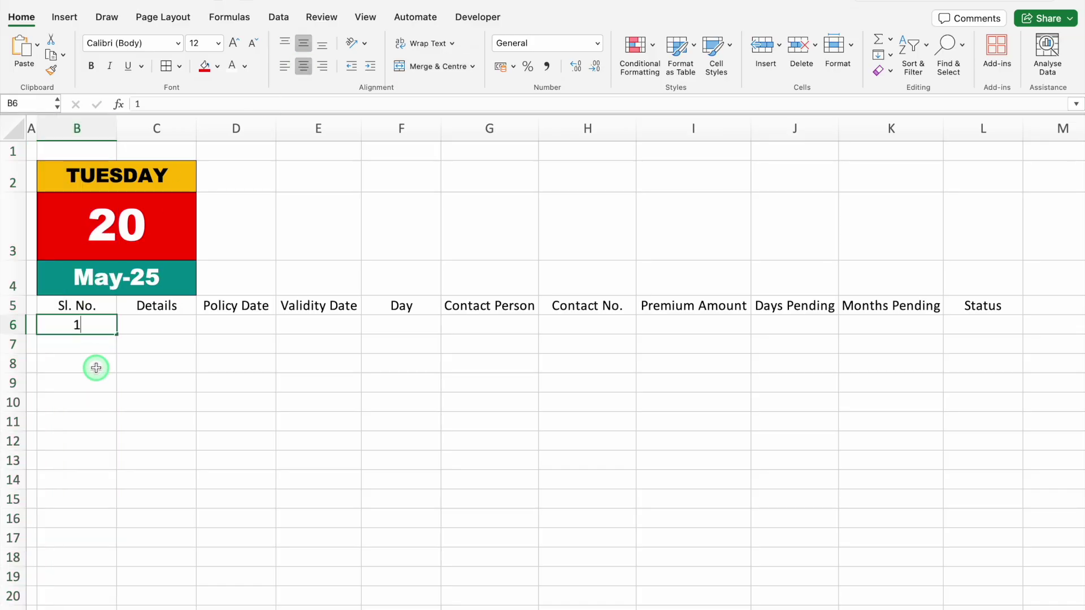
type("1")
key("Return")
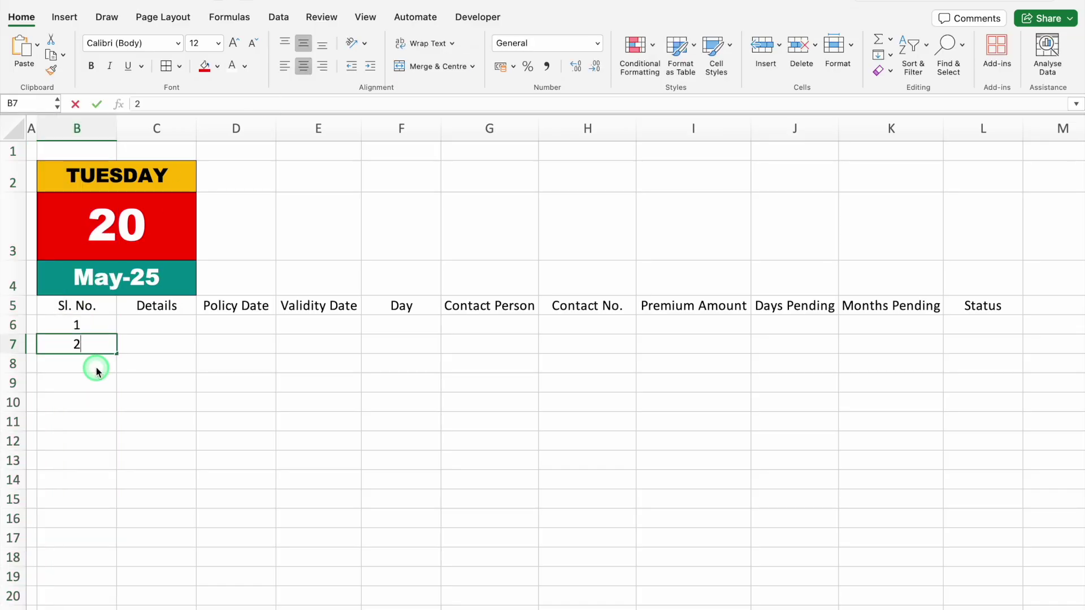
key("Return")
left_click(94, 326)
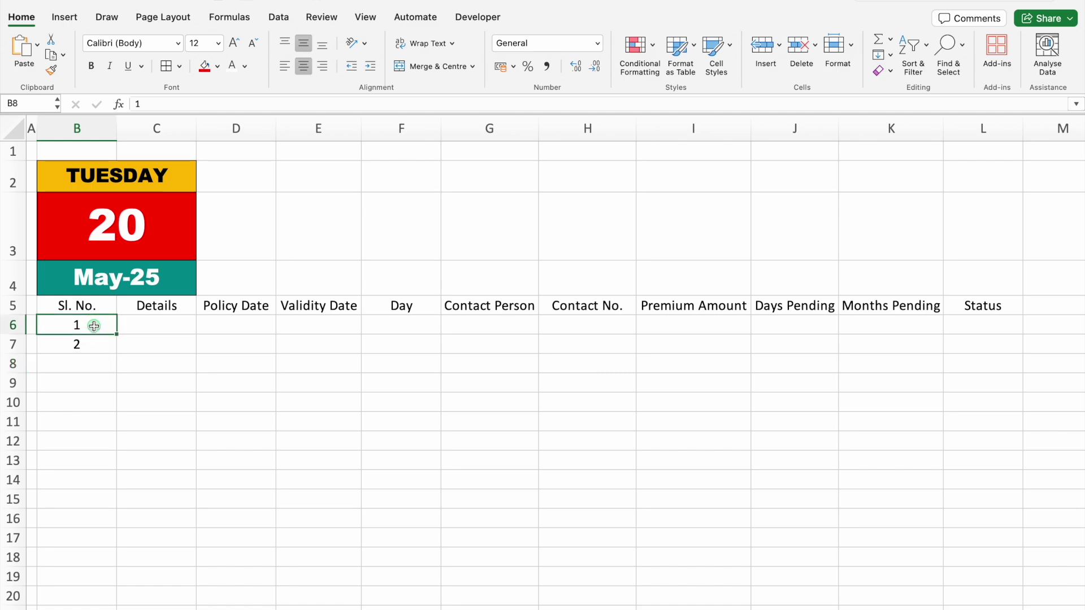
left_click_drag(94, 326, 116, 548)
Apply all borders to the table range B5:L17.
left_click(82, 306)
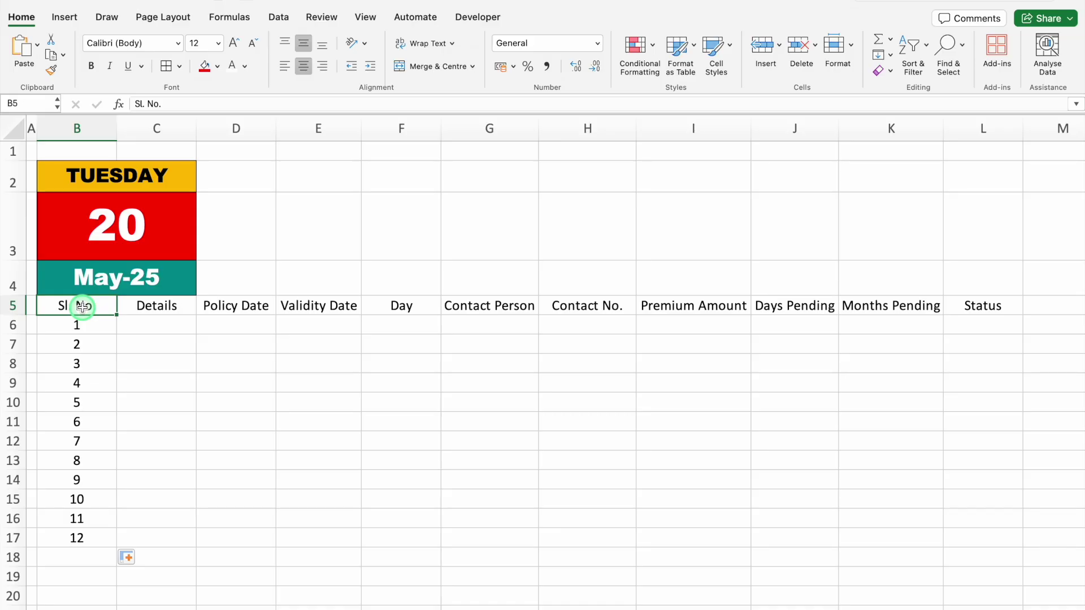
key("ctrl+shift+Down")
key("ctrl+shift+Right")
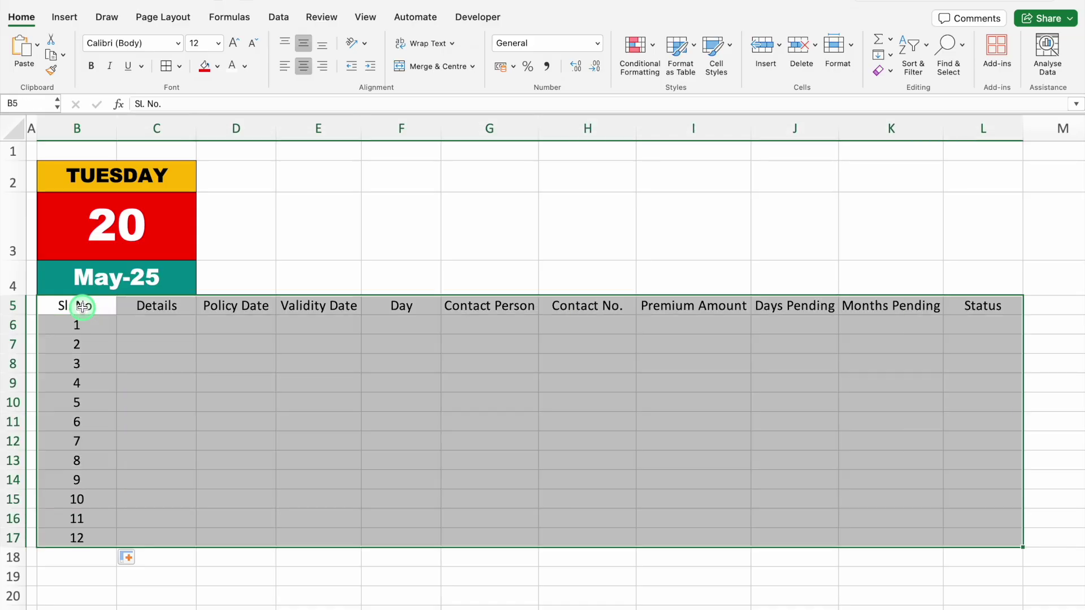
left_click(24, 19)
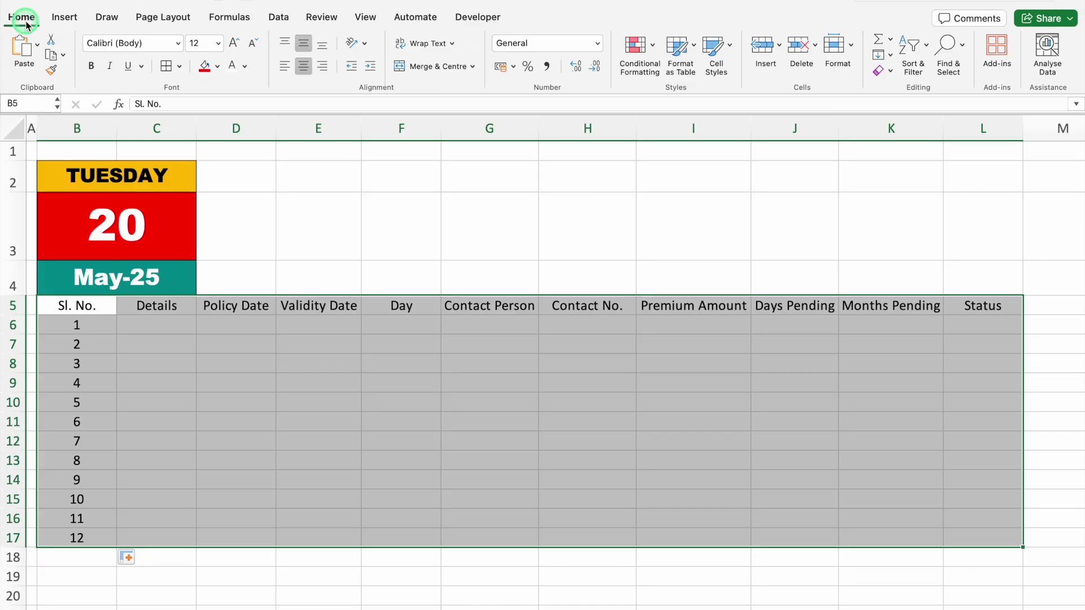
left_click(165, 66)
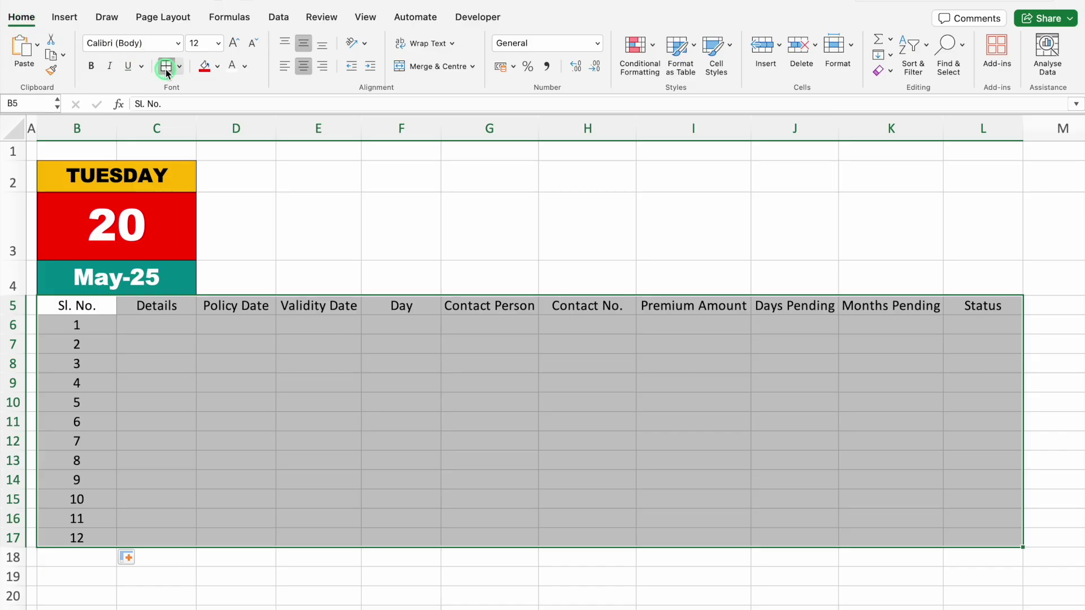
Format the header row B5:L5 with a dark teal fill and white text.
left_click(91, 307)
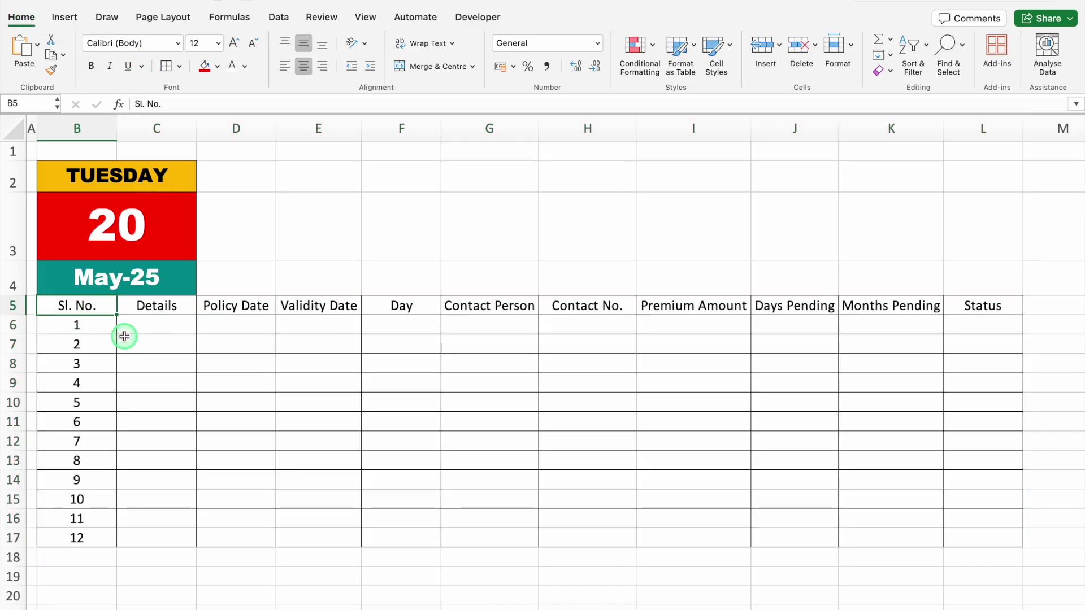
key("super+shift+Right")
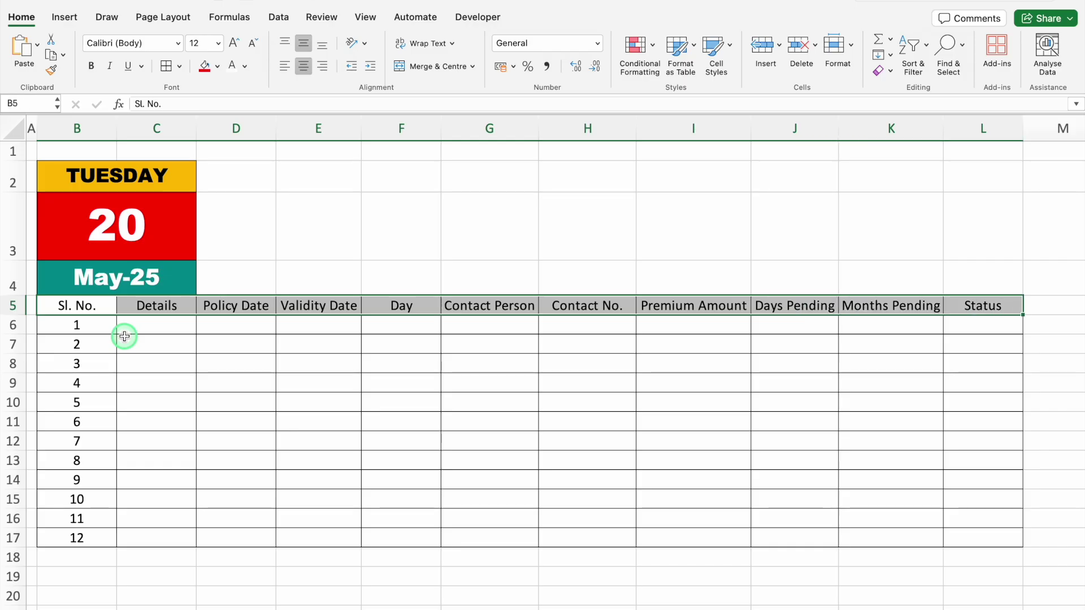
left_click(217, 66)
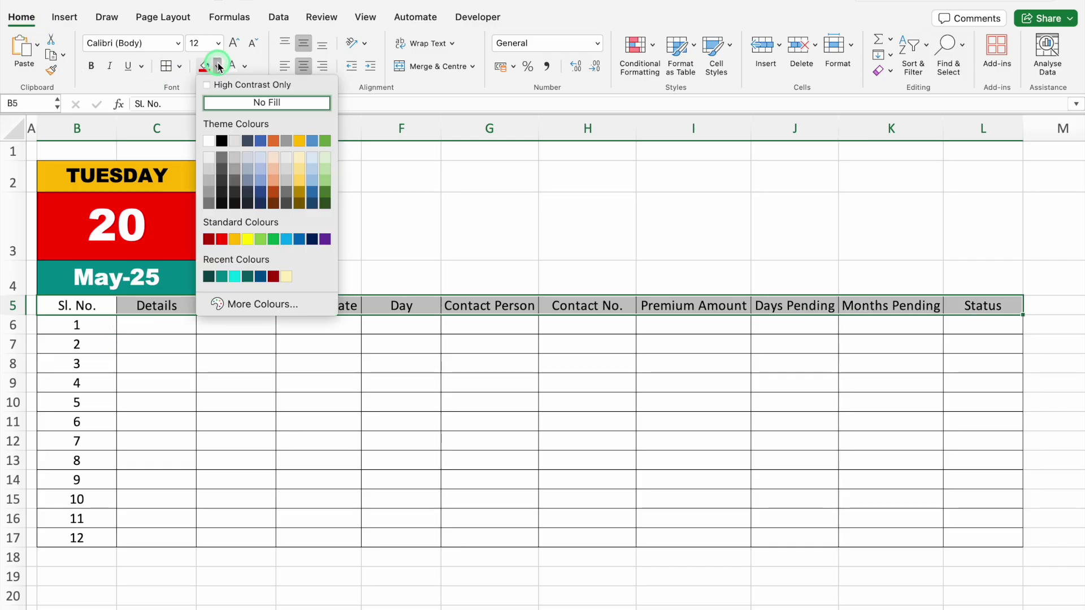
left_click(210, 276)
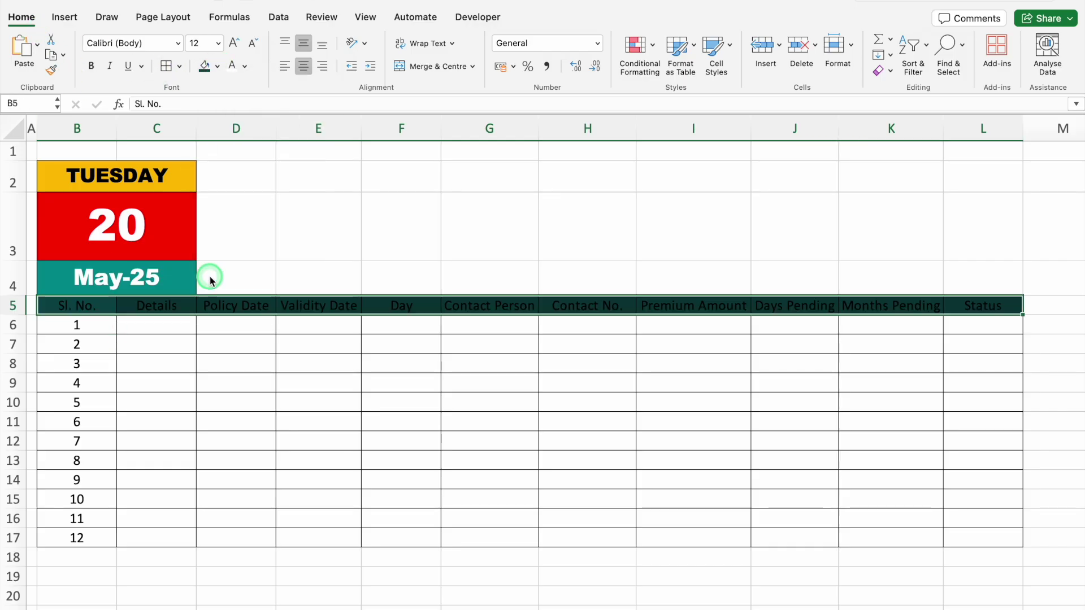
left_click(233, 66)
Make header row 5 slightly taller and set its font to Arial Bold.
left_click(16, 308)
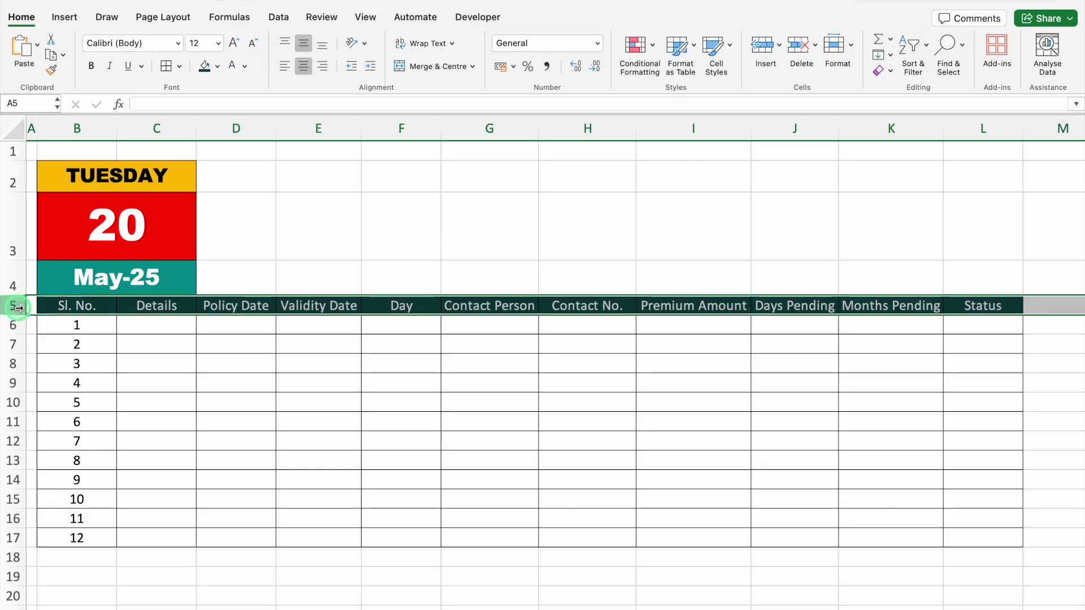
left_click_drag(17, 314, 17, 321)
left_click(178, 43)
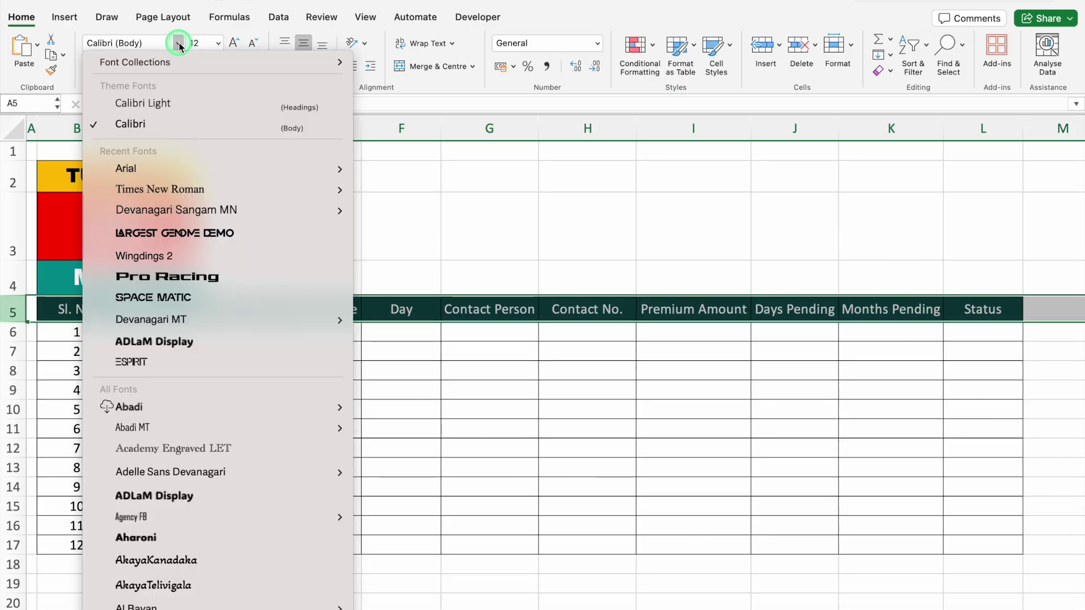
mouse_move(170, 168)
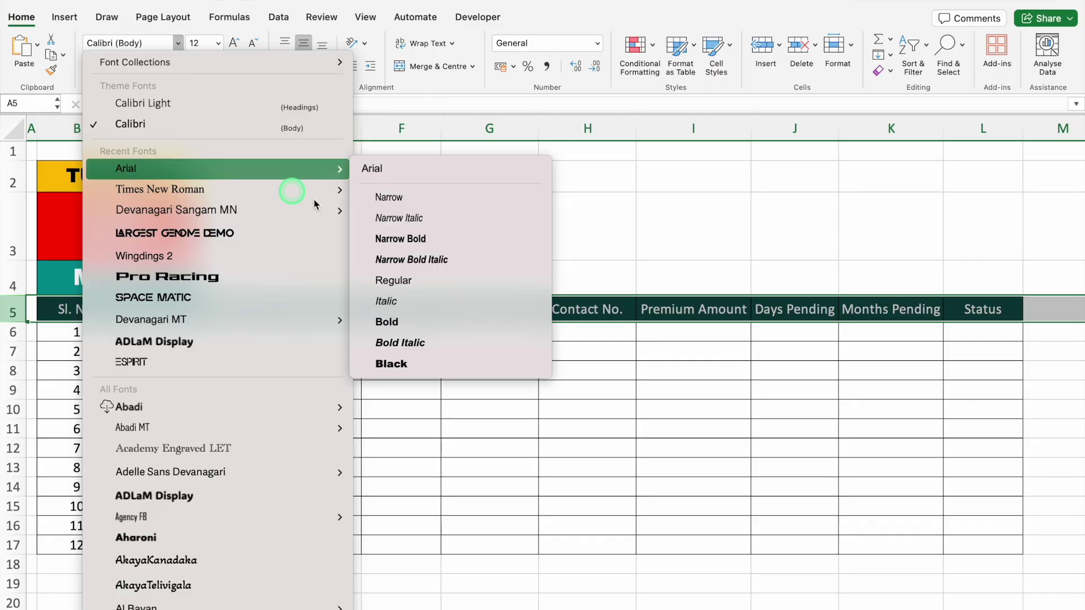
left_click(409, 327)
Fit the Contact Person, Premium Amount, Days Pending and Months Pending columns to their header text.
double_click(538, 127)
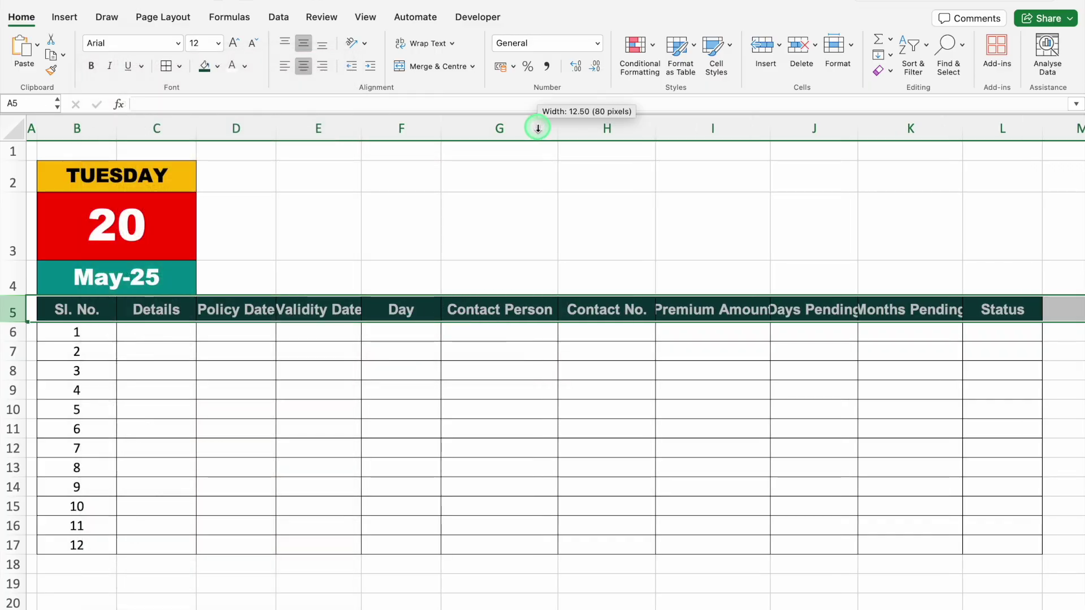
double_click(770, 127)
double_click(877, 129)
double_click(996, 128)
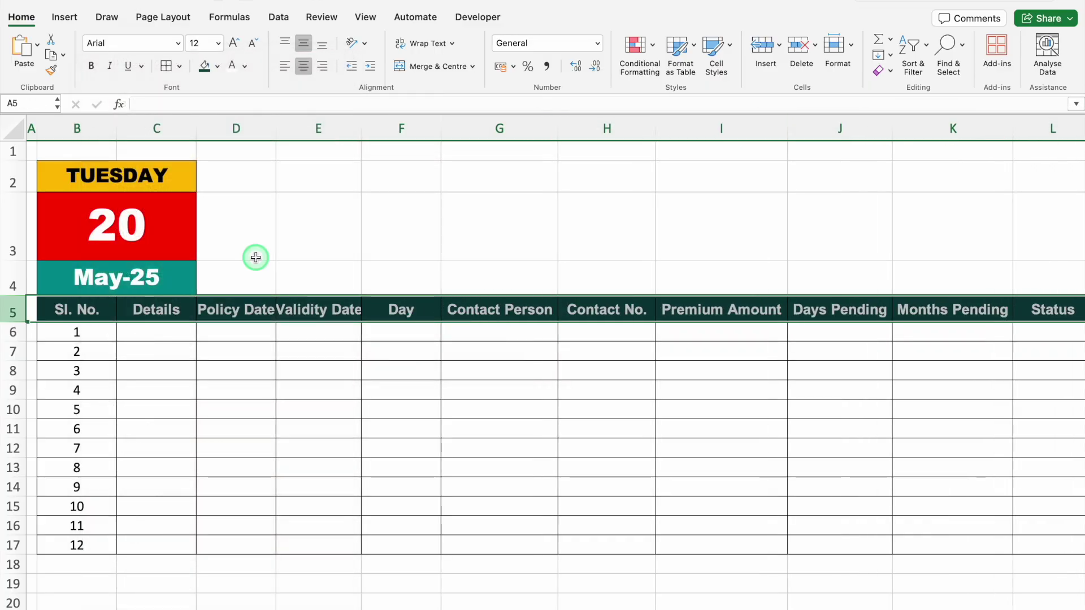
Merge and centre D2:L3, and format it with a dark teal fill and white text.
scroll(249, 191, "down", 1)
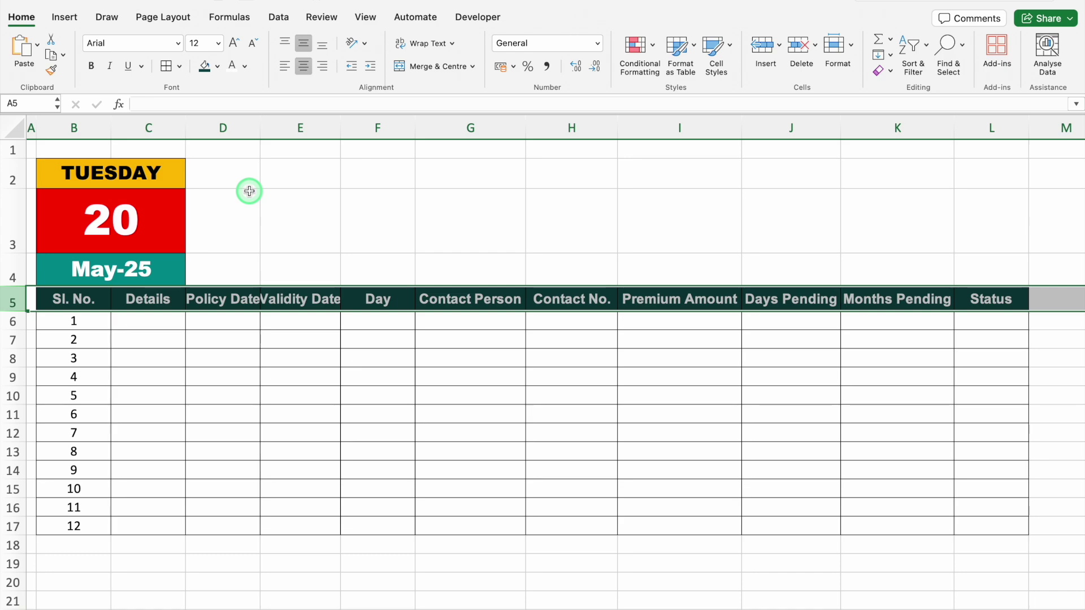
left_click(220, 174)
left_click_drag(221, 176, 966, 236)
left_click(446, 67)
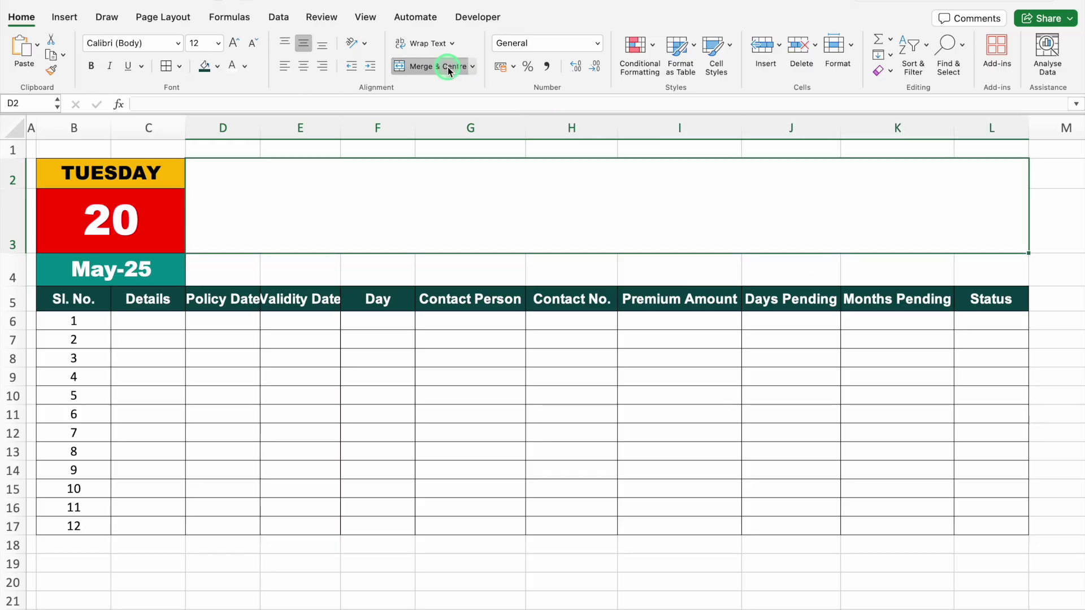
left_click(204, 66)
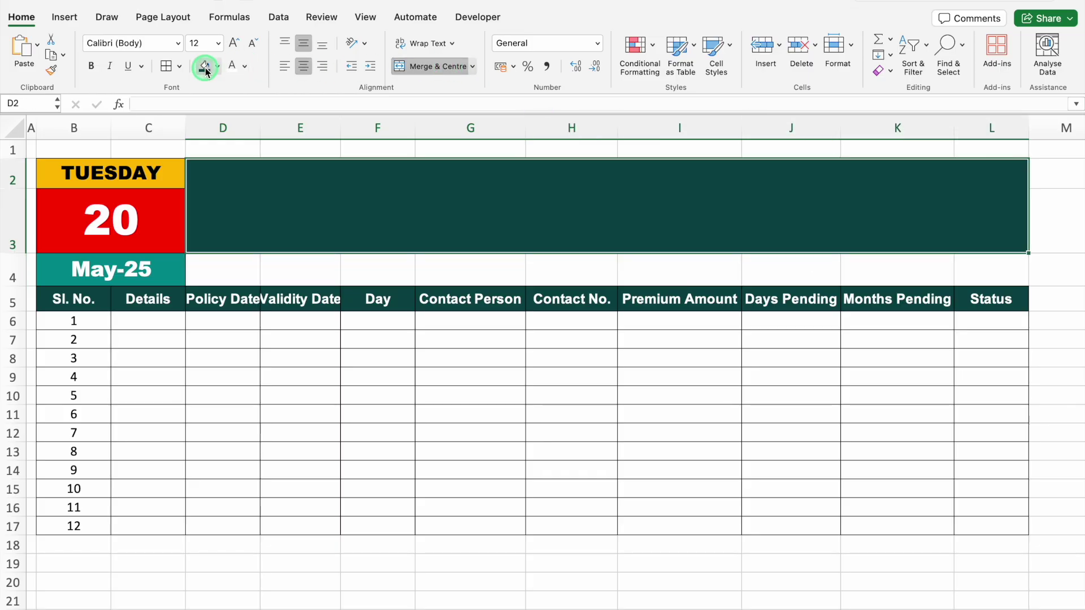
left_click(233, 66)
Enter the title "My Follow ups" in the merged block D2:L3.
left_click(322, 186)
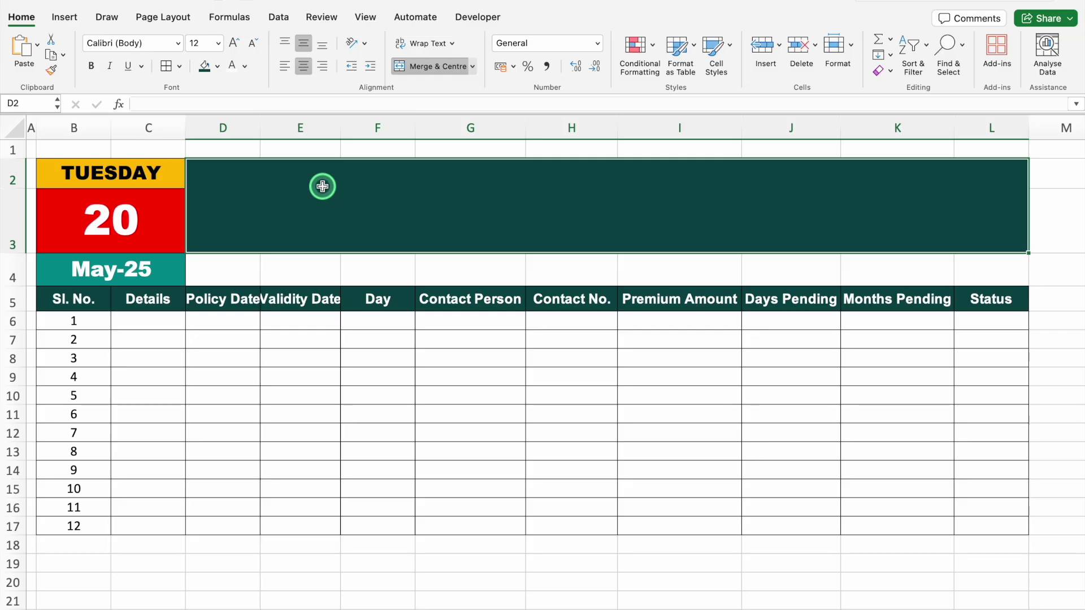
type("My Follow ups")
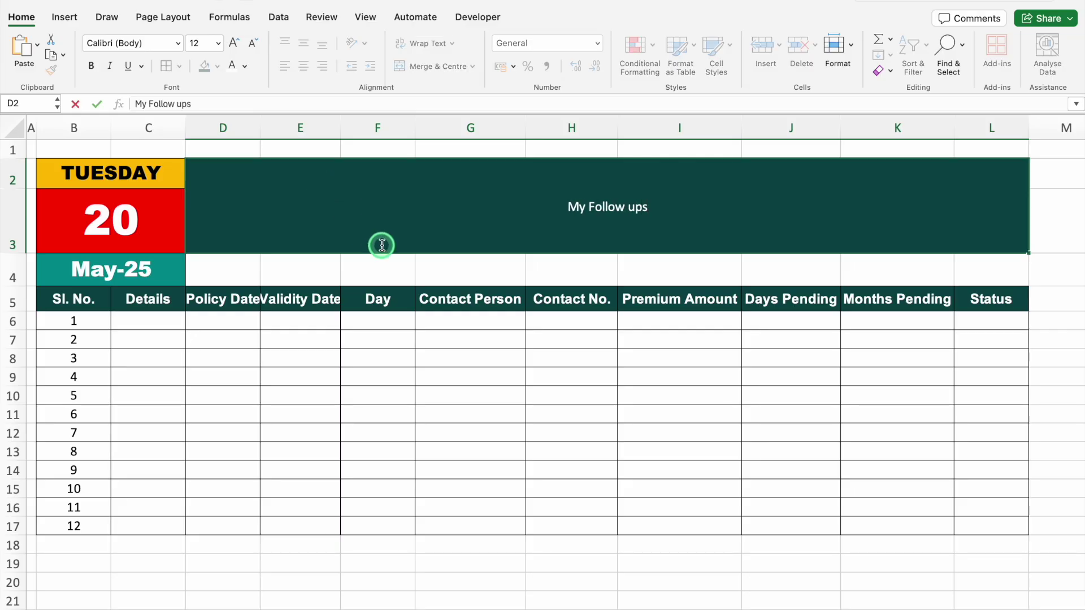
key("Return")
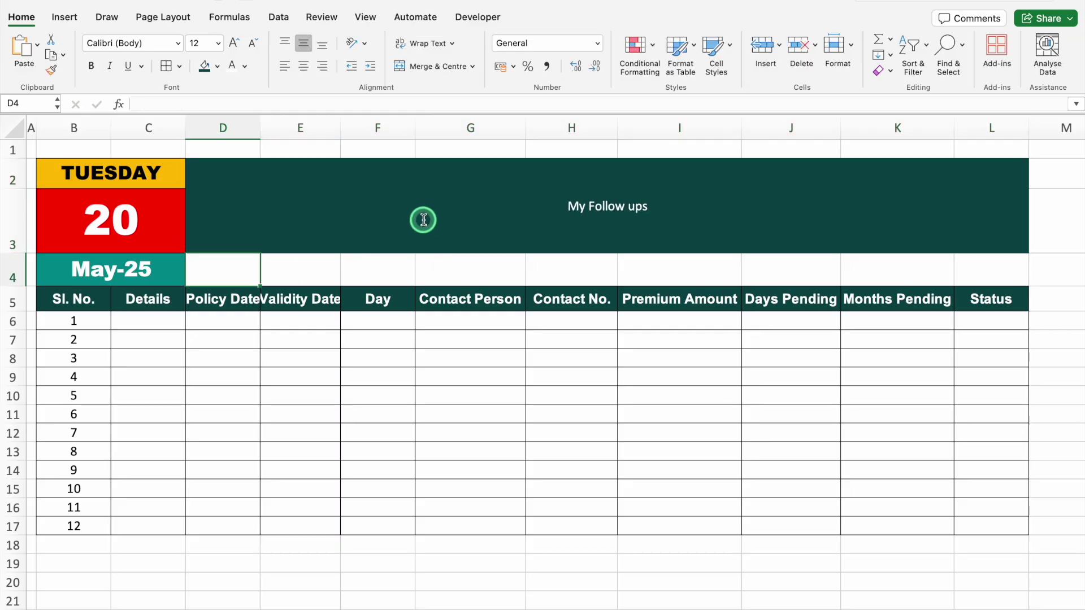
Set the font of the title block and the row below, D2:L4, to Arial Black at size 26.
left_click(423, 220)
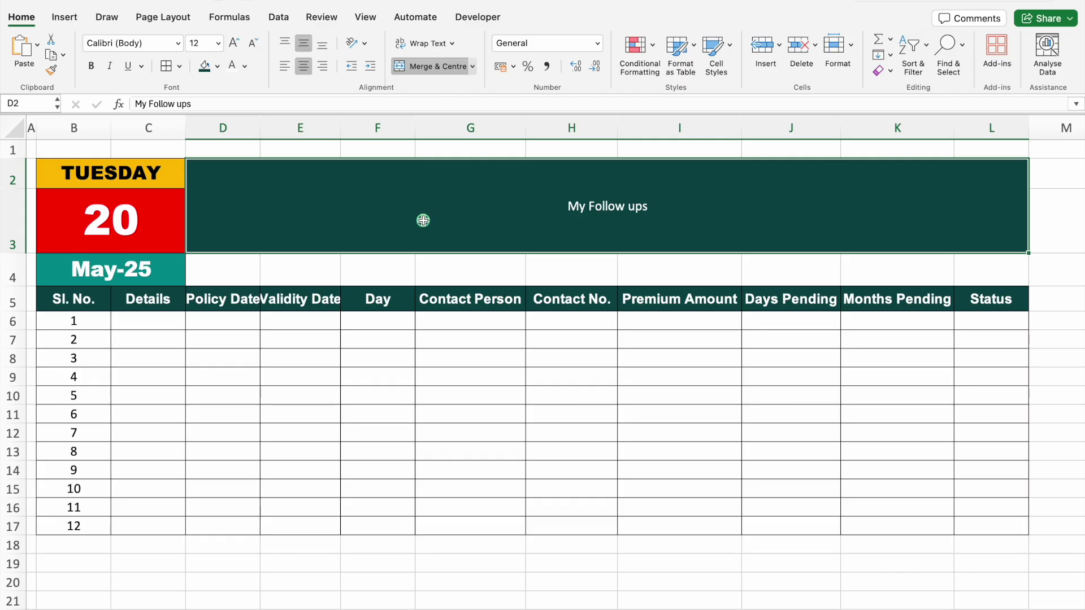
left_click_drag(423, 220, 426, 257)
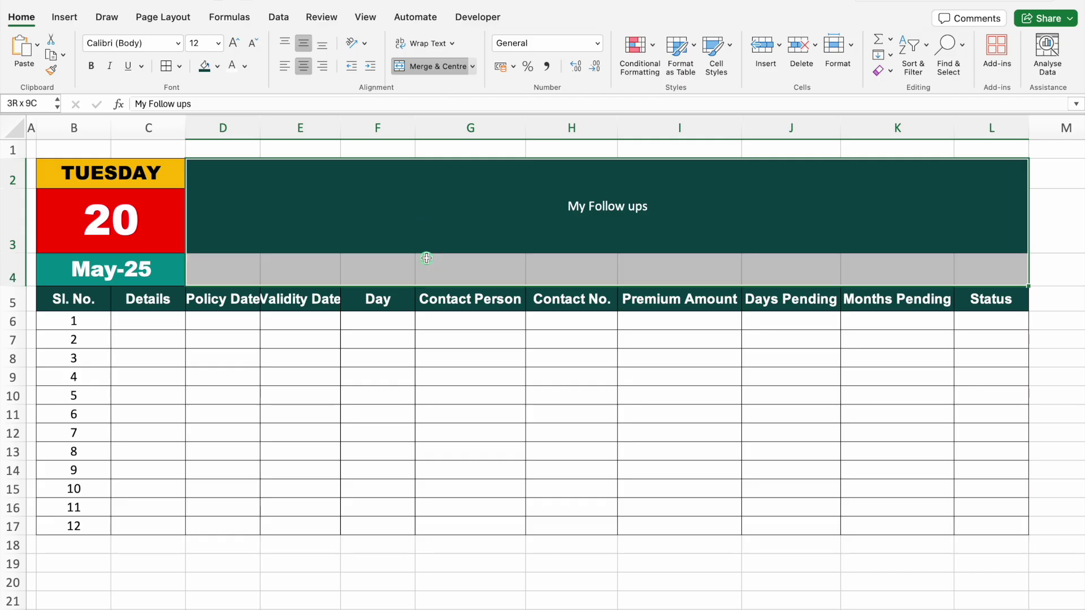
left_click(178, 43)
mouse_move(204, 169)
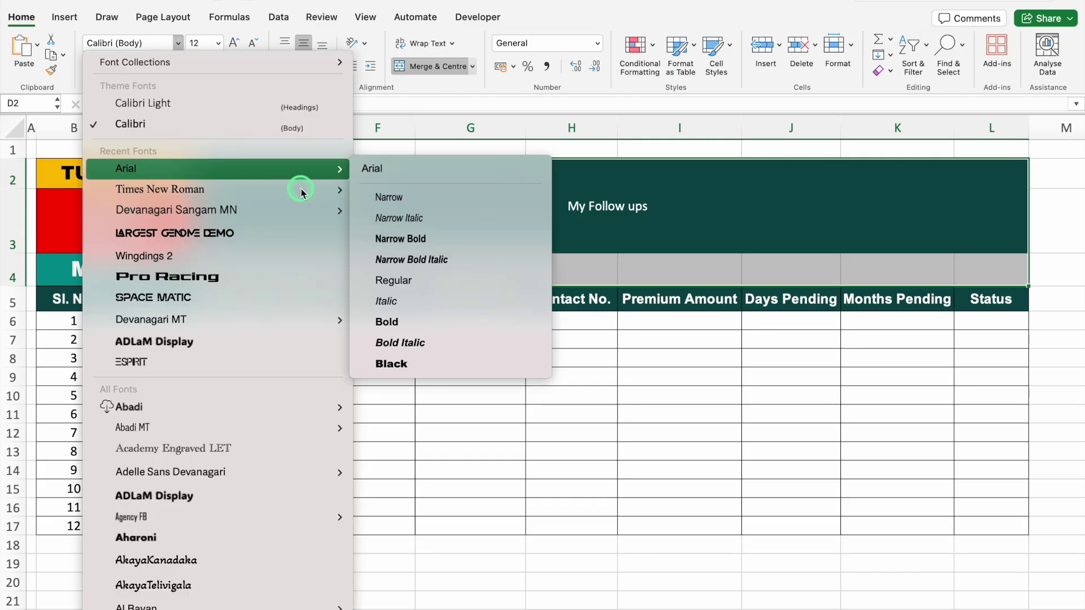
left_click(385, 363)
left_click(234, 43)
left_click(234, 42)
left_click(234, 43)
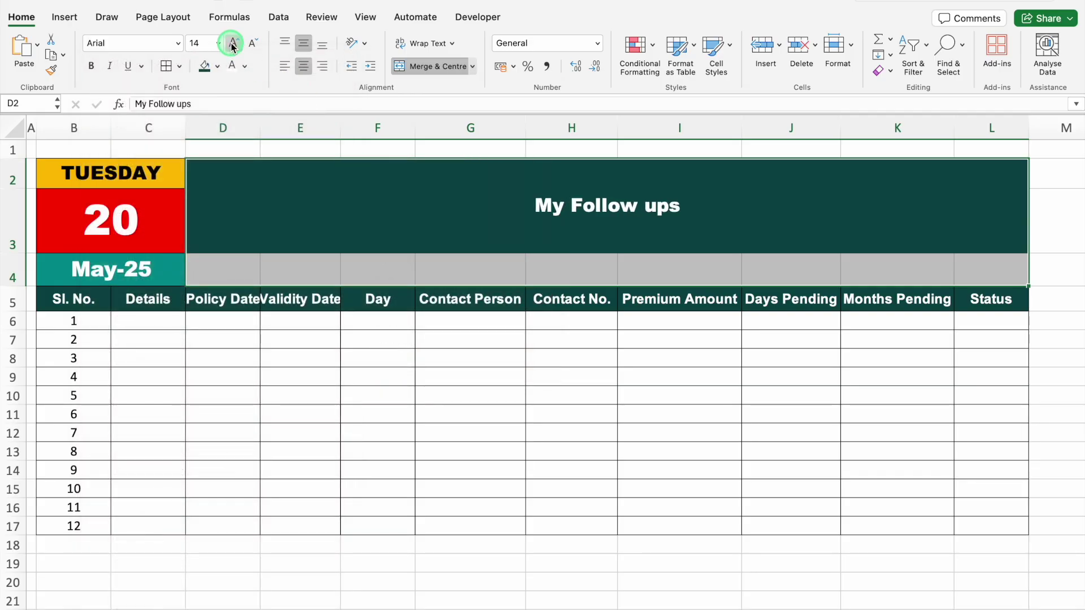
left_click(234, 42)
left_click(234, 43)
left_click(234, 43)
left_click(234, 43)
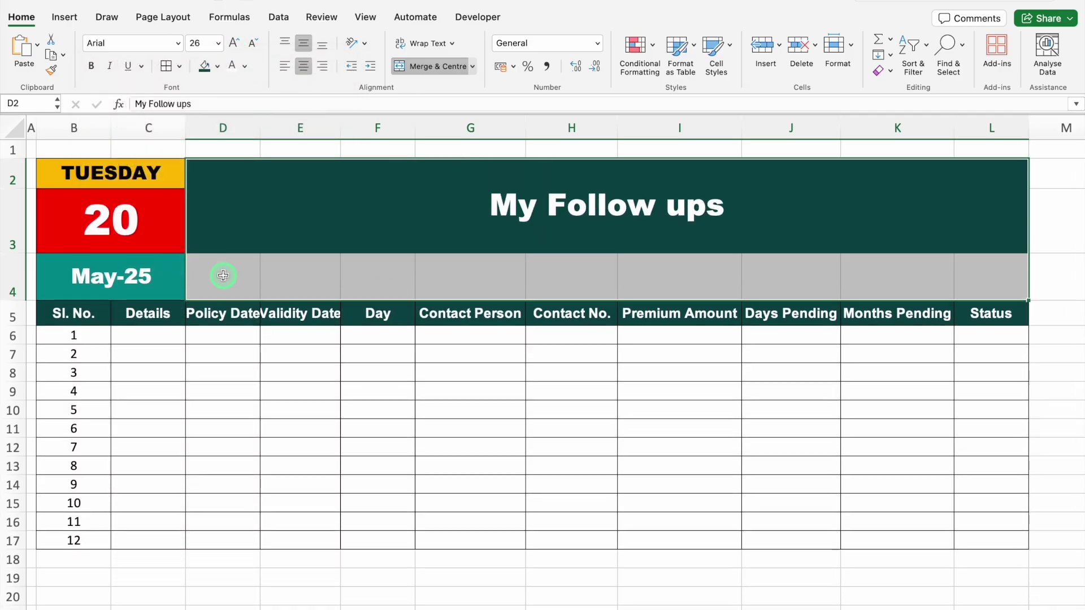
Create a merged and centred teal banner across D4:L4 reading "Top Priority Dates".
left_click_drag(217, 278, 975, 271)
left_click(446, 67)
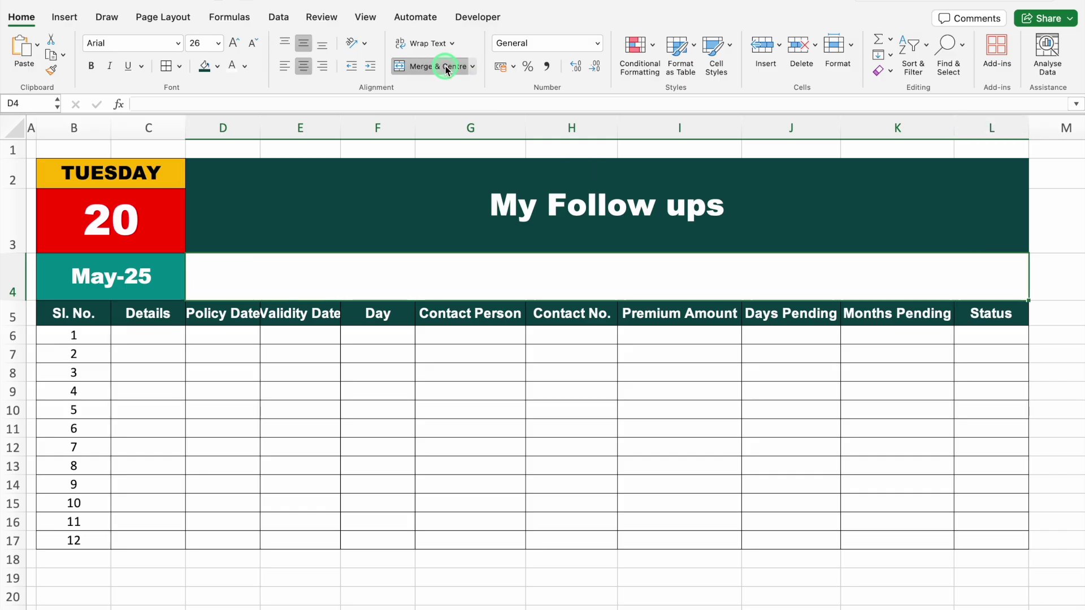
left_click(218, 67)
left_click(223, 275)
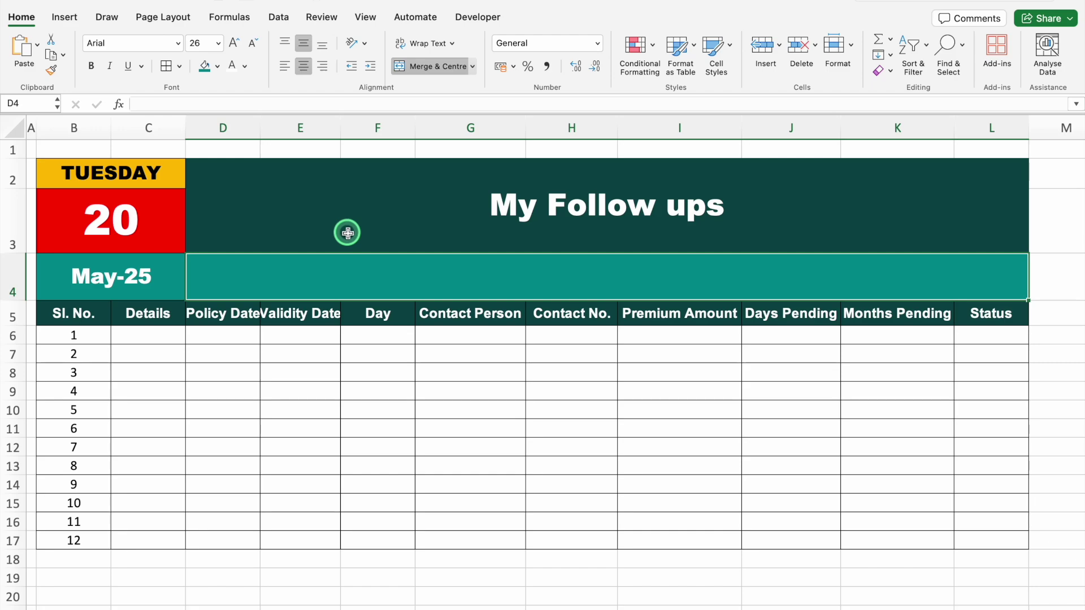
type("Top Priority Dates")
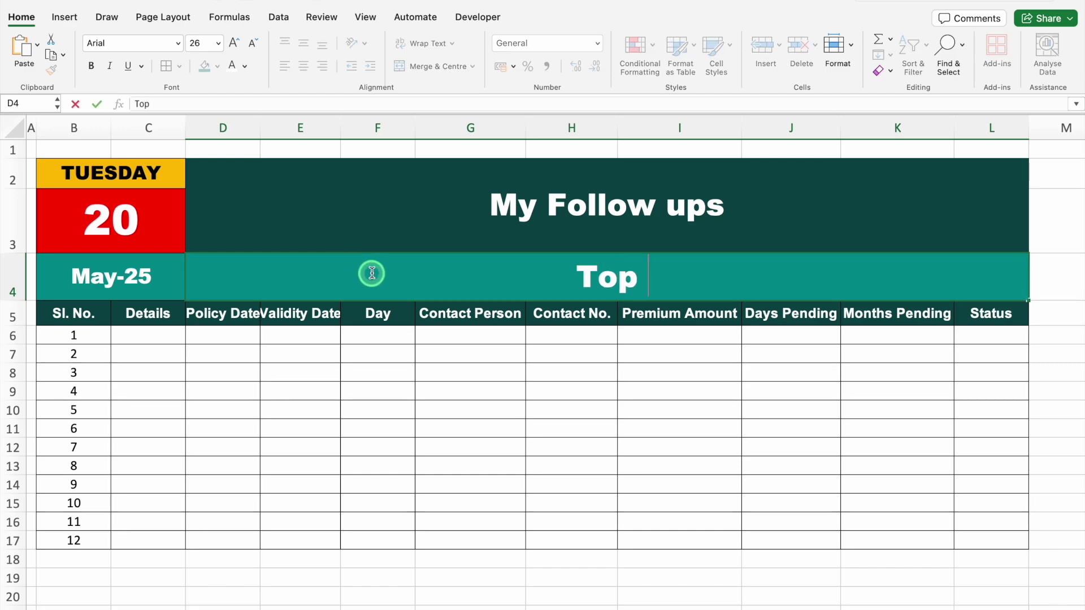
Increase the font size of the "My Follow ups" title to 48.
left_click(416, 228)
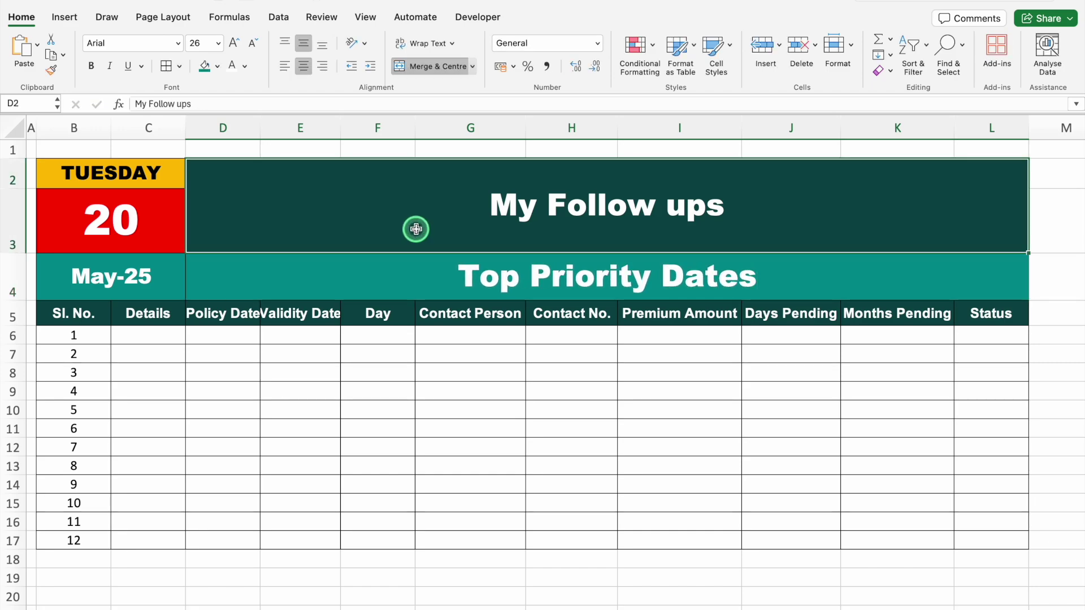
left_click(235, 45)
left_click(234, 44)
left_click(233, 43)
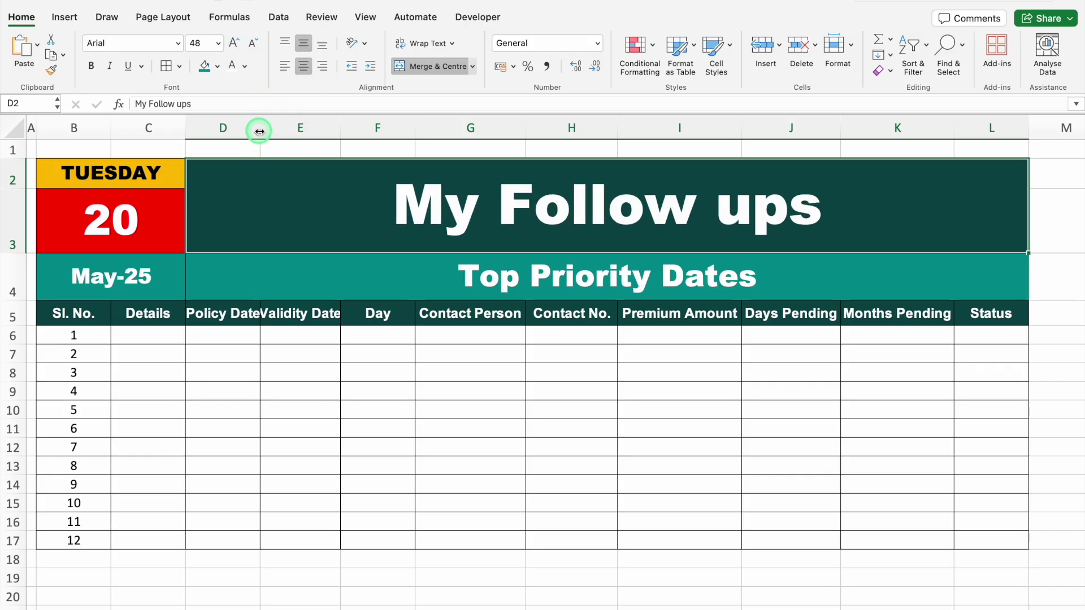
Widen the Policy Date column slightly and the Details column to about twice its width, and hide the sheet's gridlines.
left_click_drag(260, 131, 268, 131)
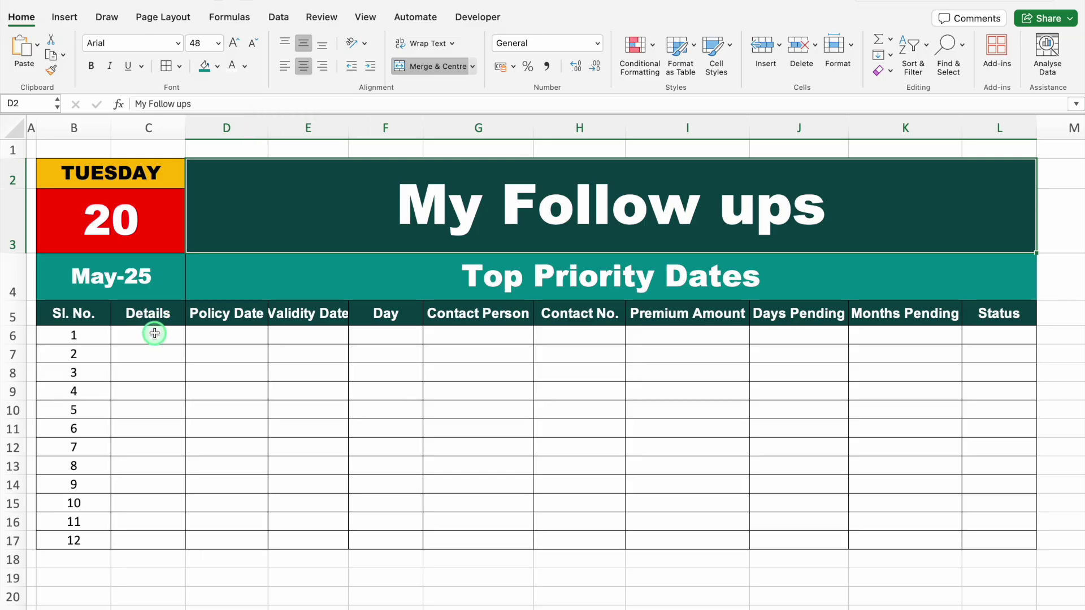
left_click(150, 333)
left_click_drag(185, 128, 254, 129)
left_click(367, 17)
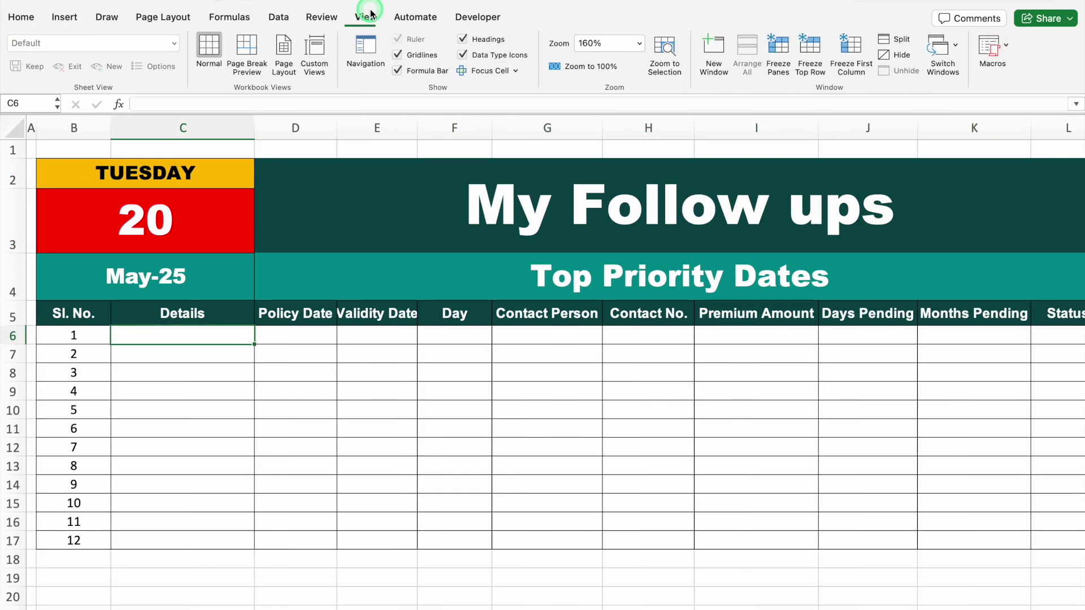
left_click(398, 55)
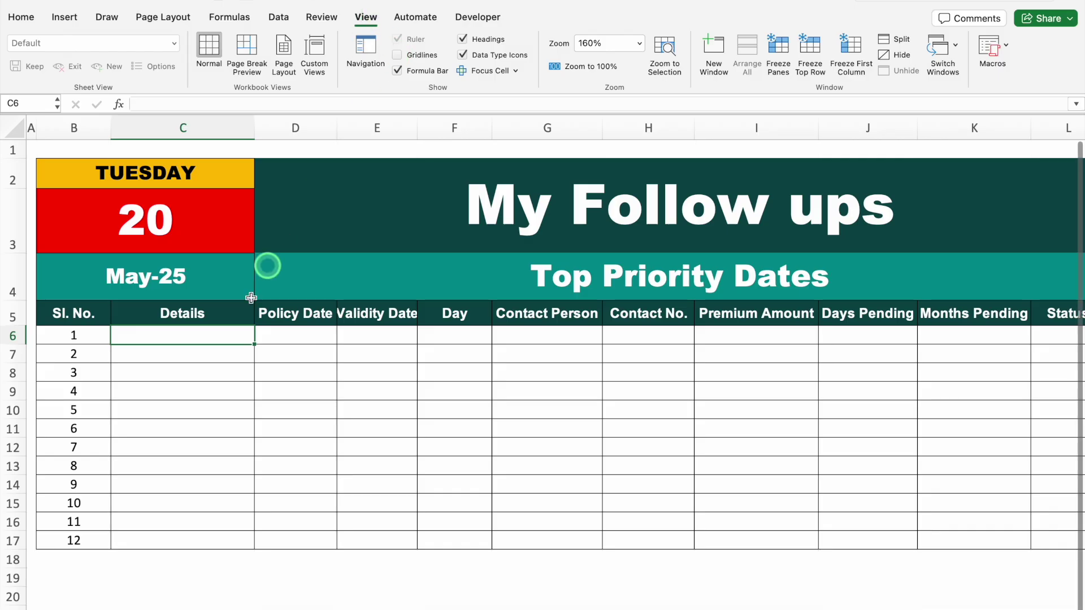
Fit the width of the Validity Date column to its header text.
left_click(297, 336)
left_click(380, 332)
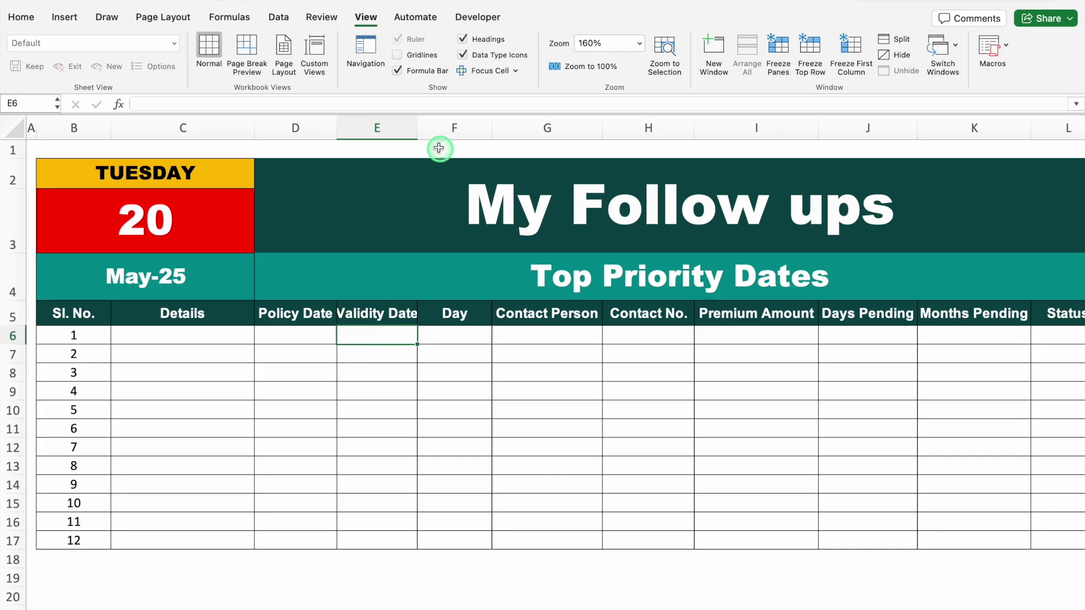
double_click(417, 129)
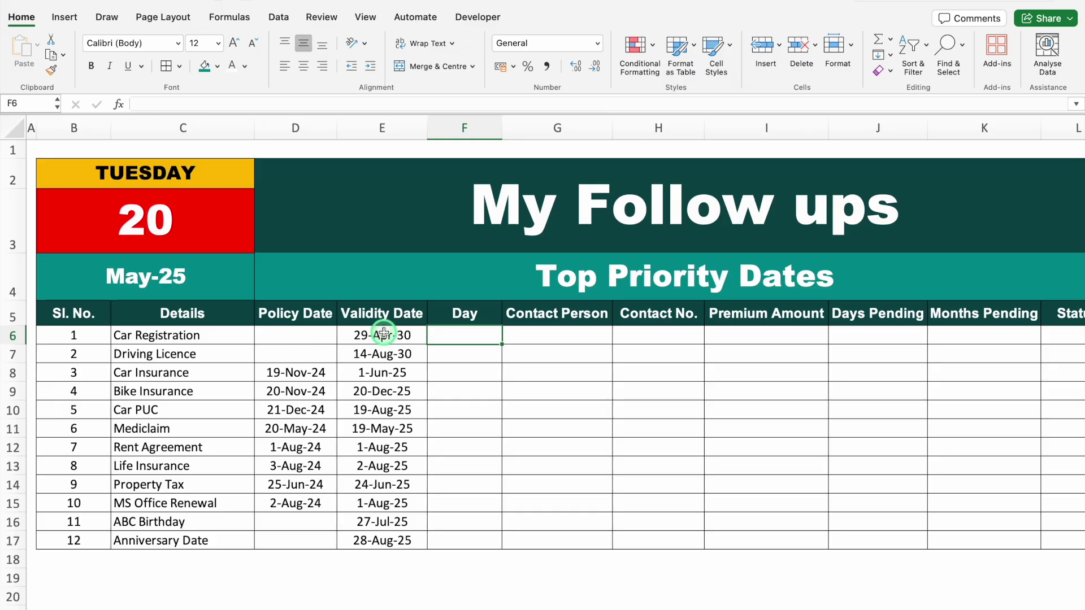
left_click(221, 335)
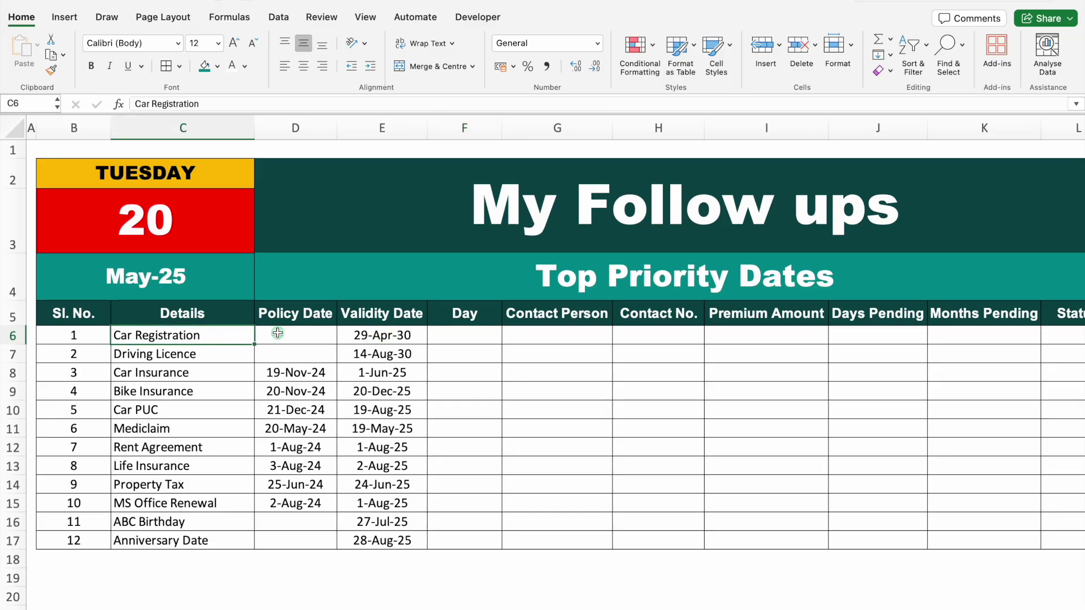
left_click(280, 335)
left_click(375, 335)
left_click(389, 354)
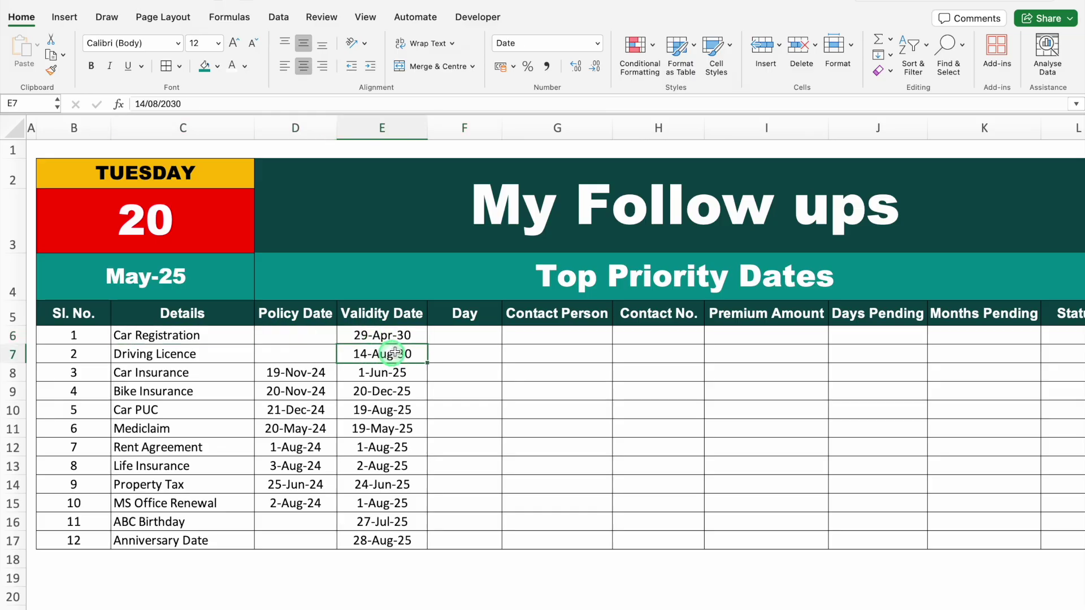
Fill the Day column, F6:F17, with the weekday of each validity date, using =TEXT(E6,"DDDD") in the first row.
left_click(465, 335)
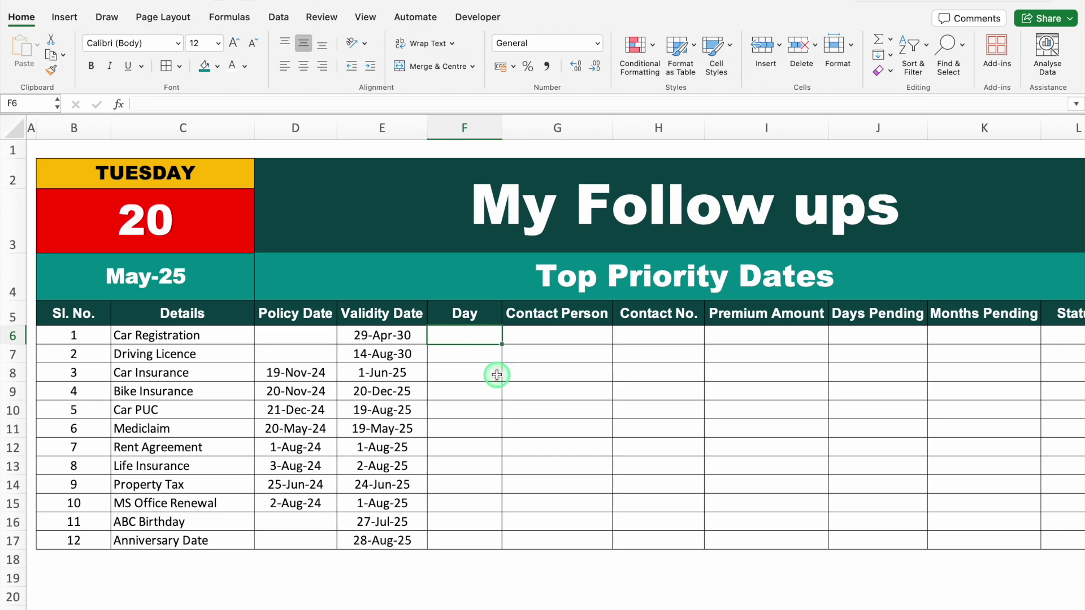
type("=")
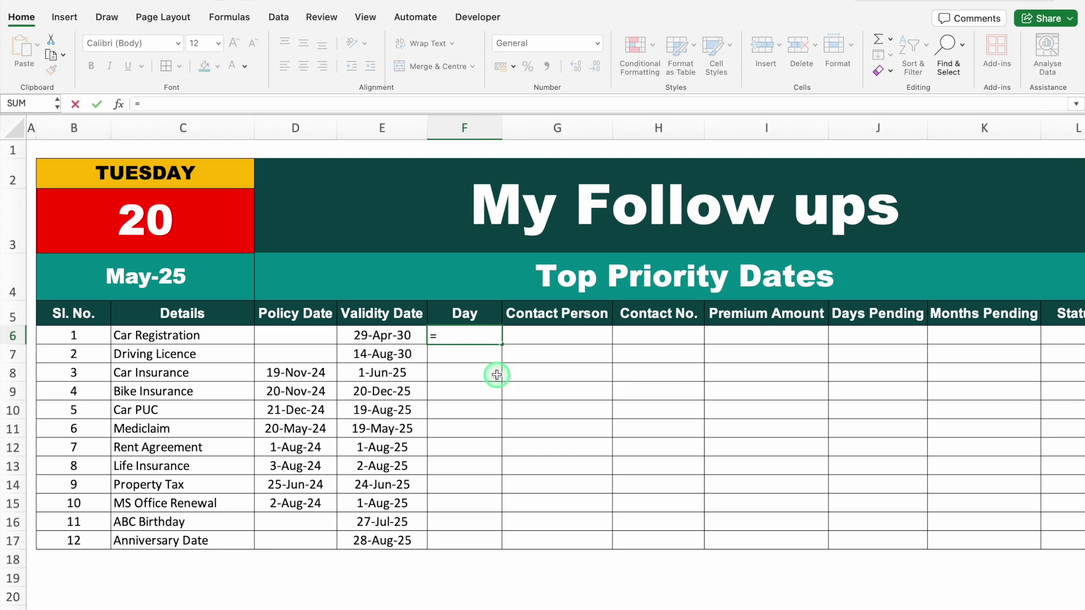
type("Text")
key("Tab")
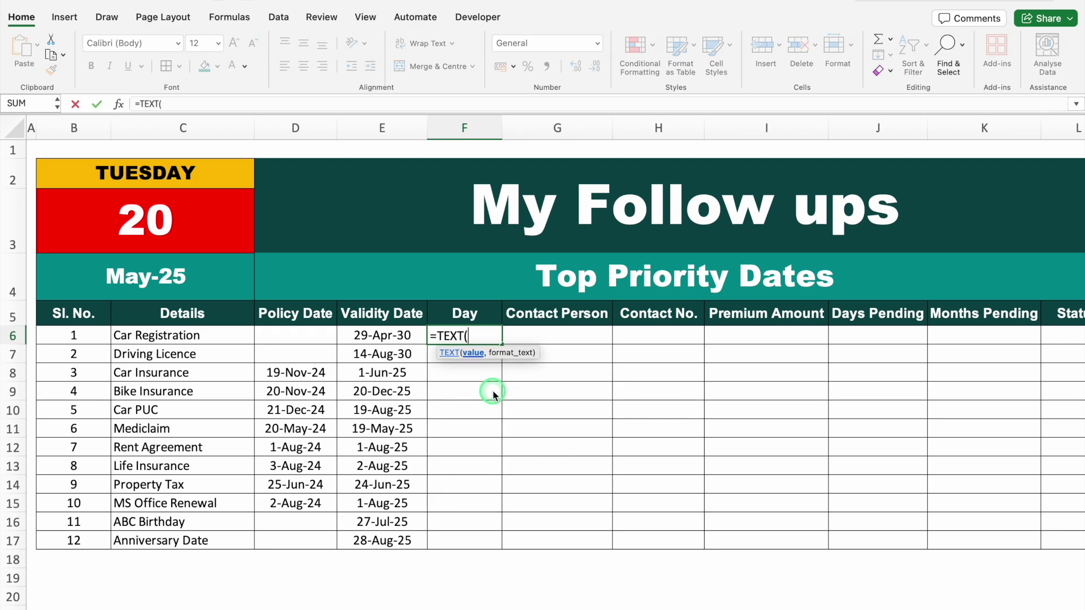
left_click(395, 338)
type(",")
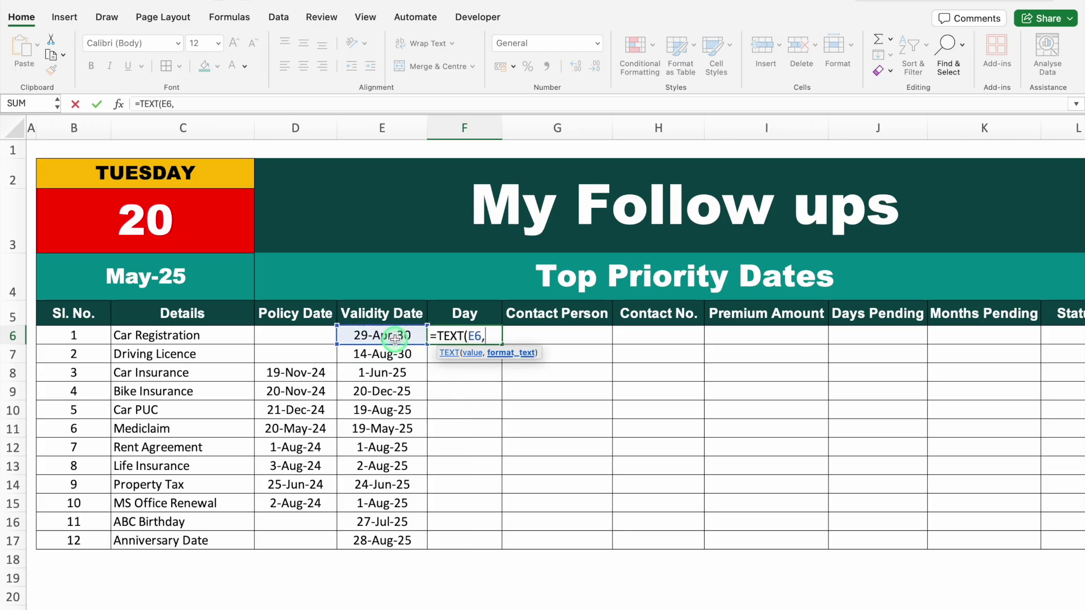
type("\"DDDD")
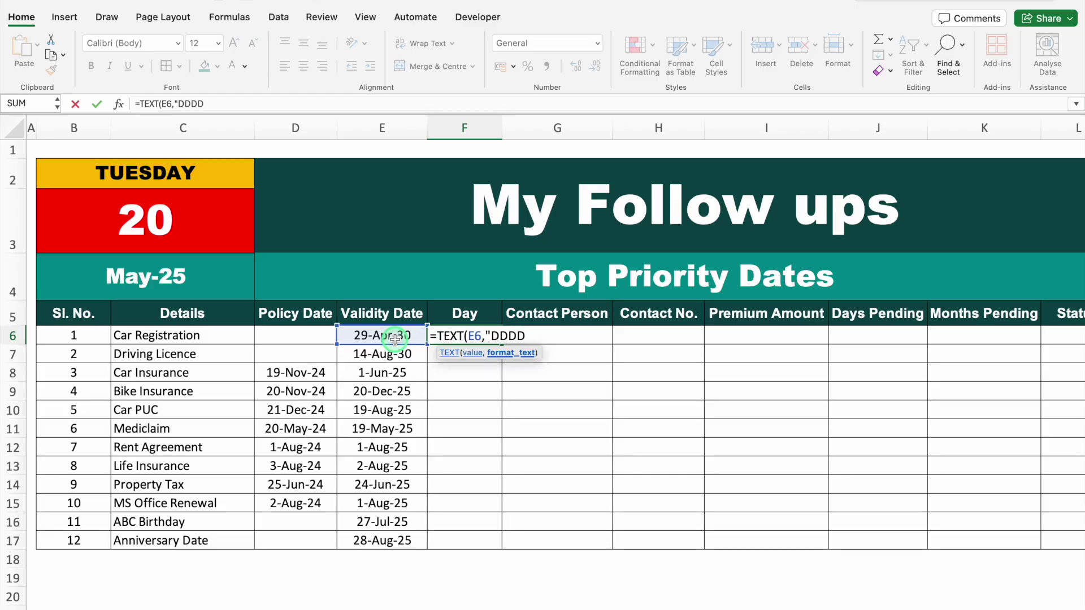
type("\")")
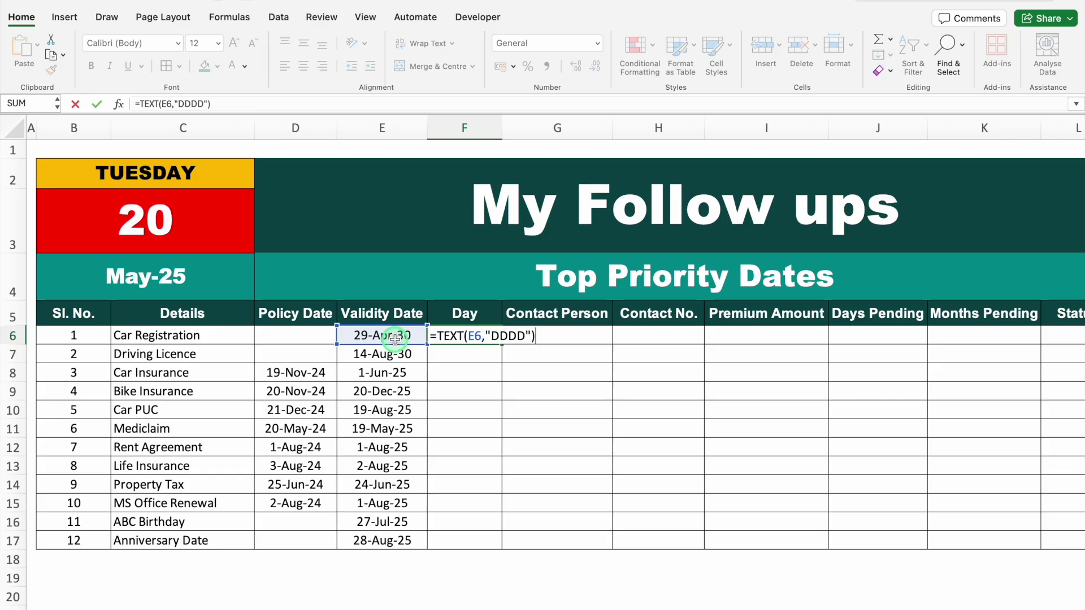
key("Return")
left_click(467, 341)
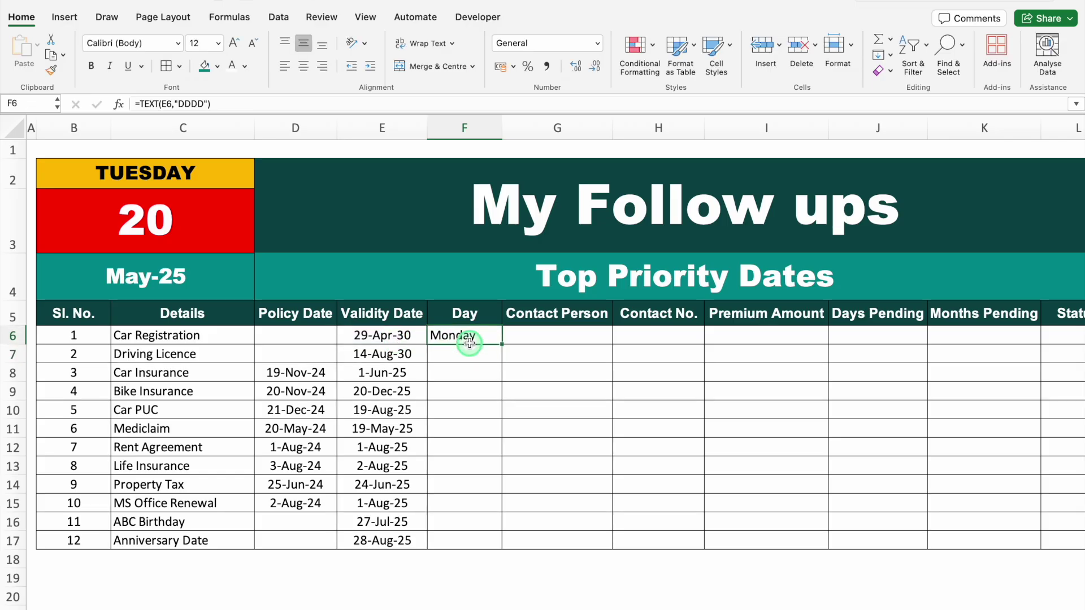
double_click(501, 345)
Enter "Name 1" as the first contact person in G6 and fill the numbered names down to G17.
left_click(540, 336)
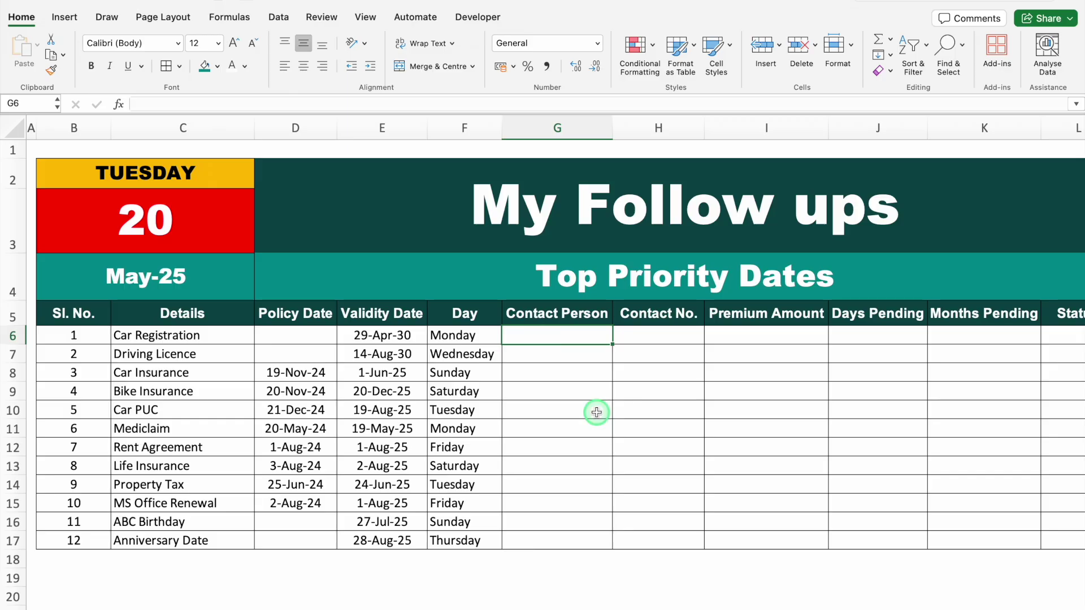
type("Na")
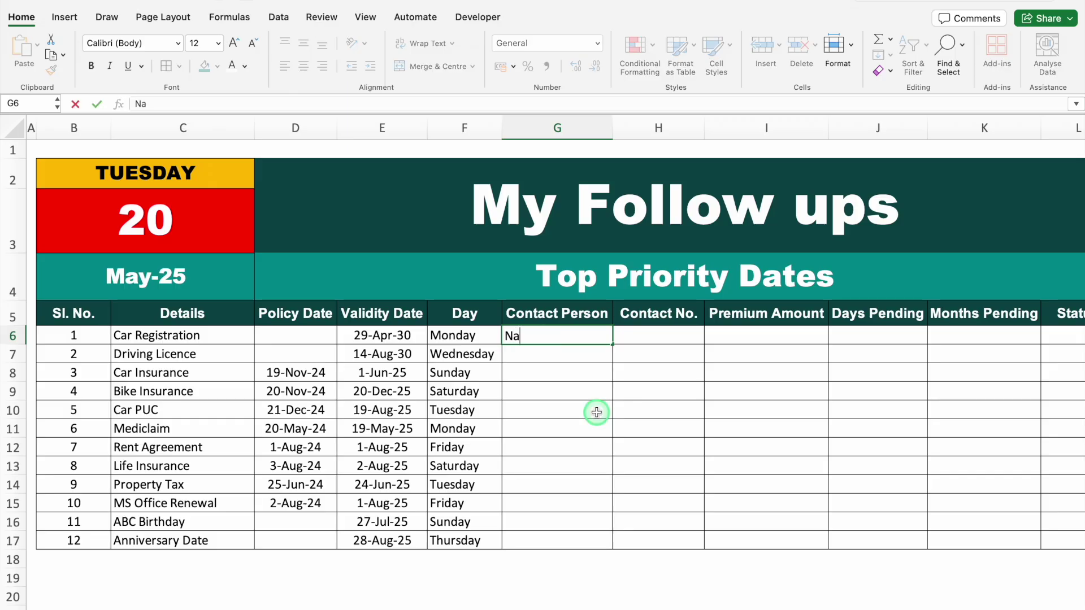
type("me 1")
key("Return")
left_click(565, 339)
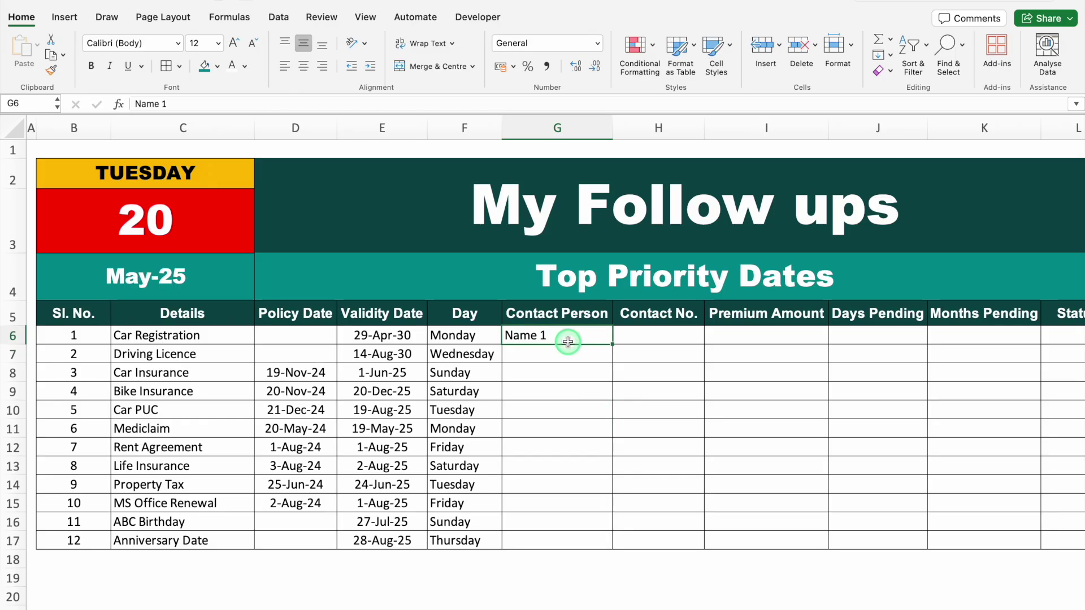
double_click(613, 344)
Enter a placeholder contact number for Car Registration in H6 and centre it horizontally.
left_click(650, 336)
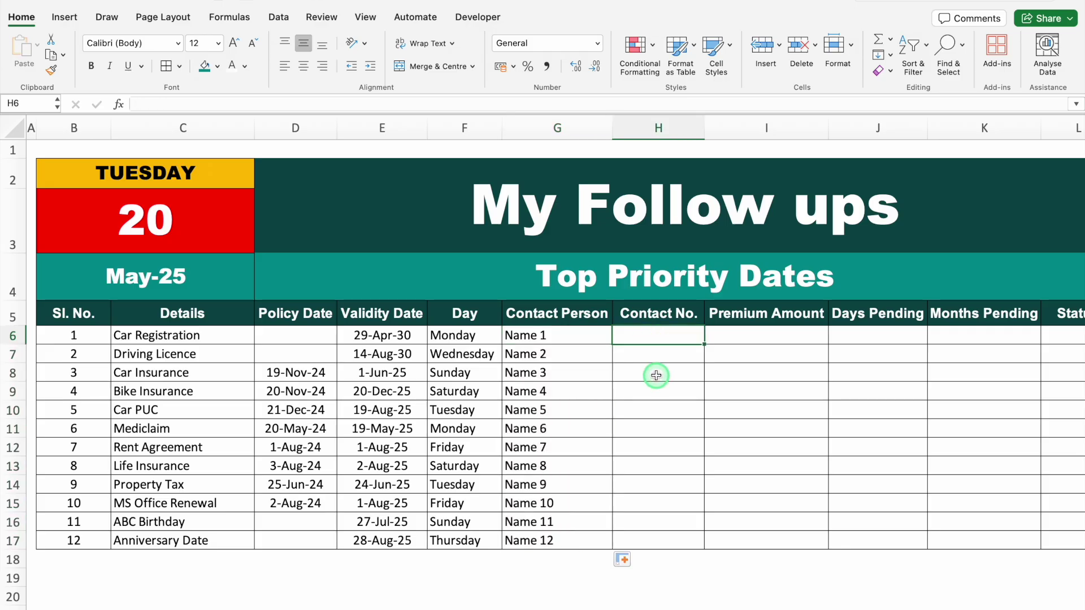
type("9999")
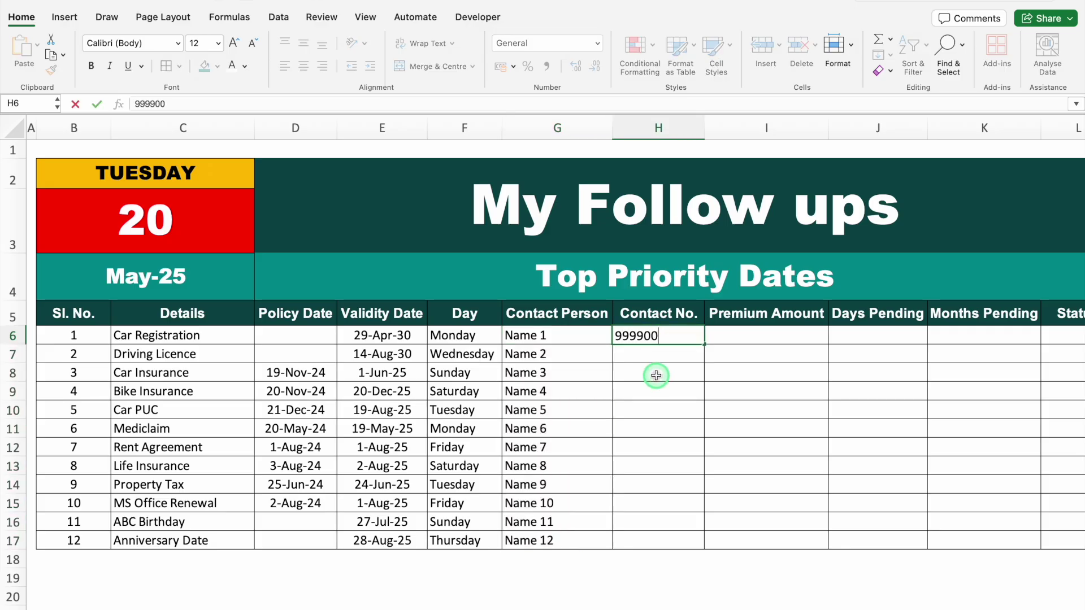
type("00")
key("Return")
left_click(655, 335)
left_click(303, 66)
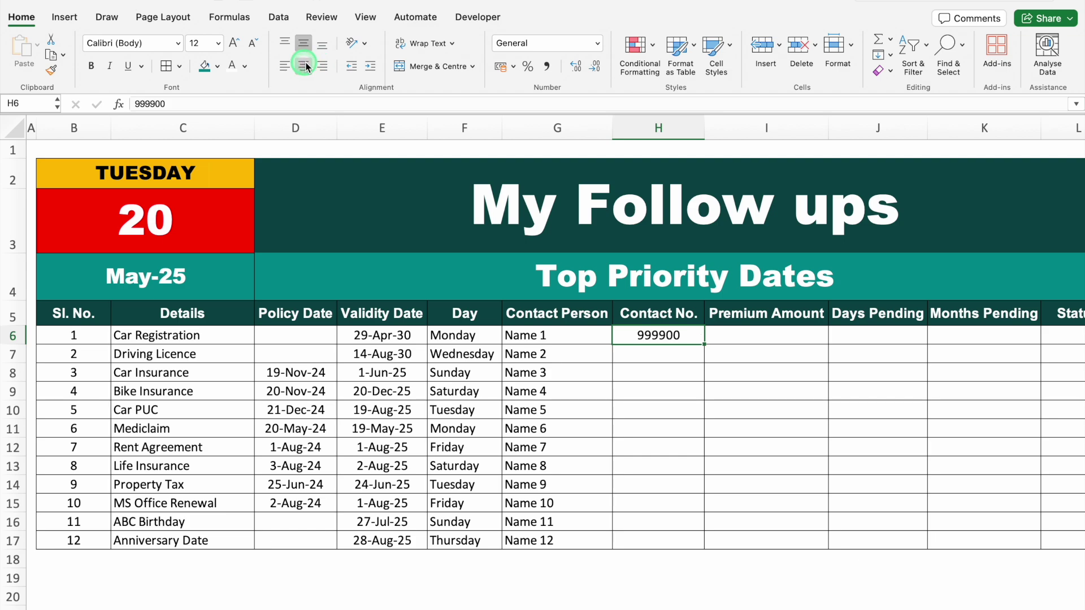
Fill the contact number down to H17 as a series that increases by one per row.
double_click(704, 344)
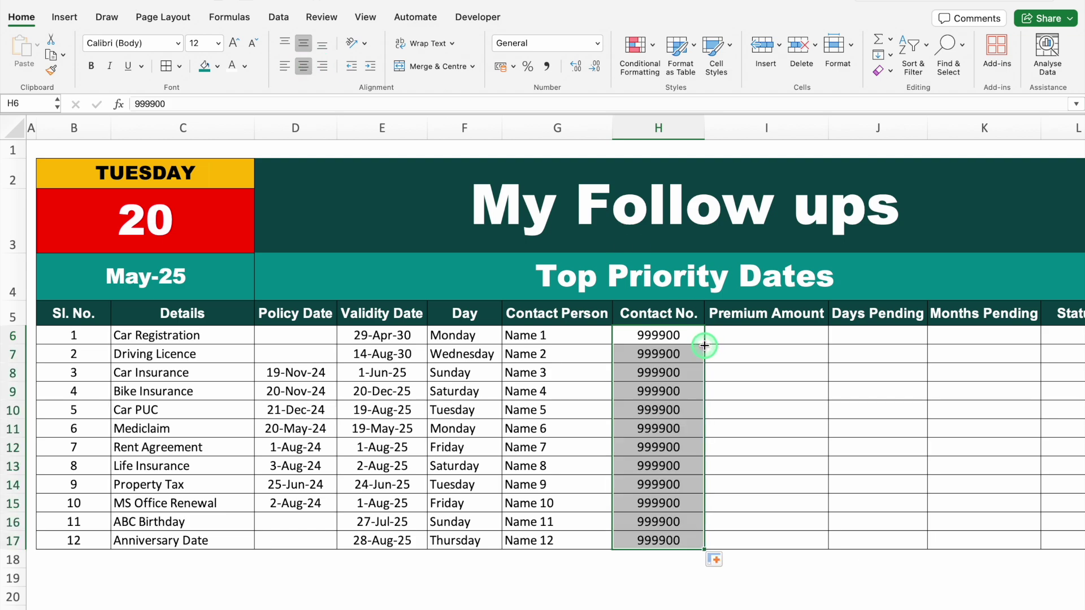
left_click(717, 562)
left_click(749, 492)
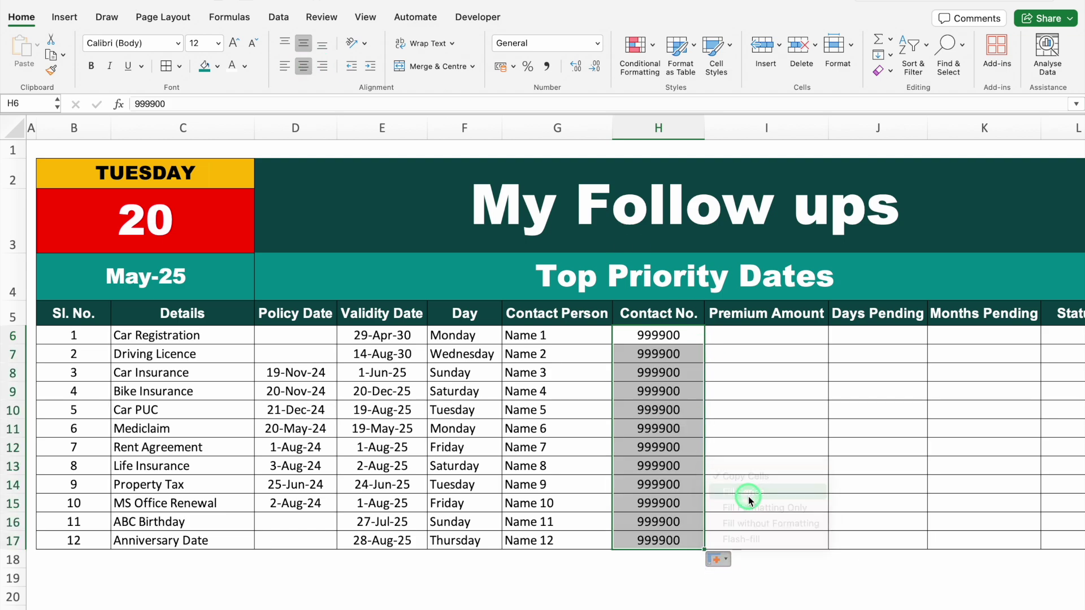
left_click(746, 339)
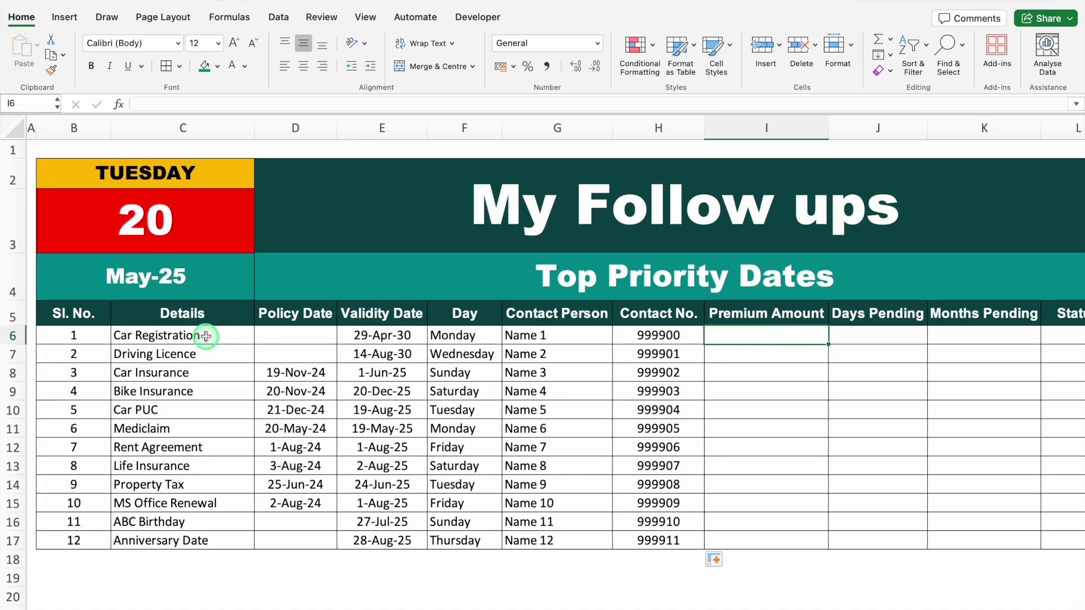
left_click(13, 335)
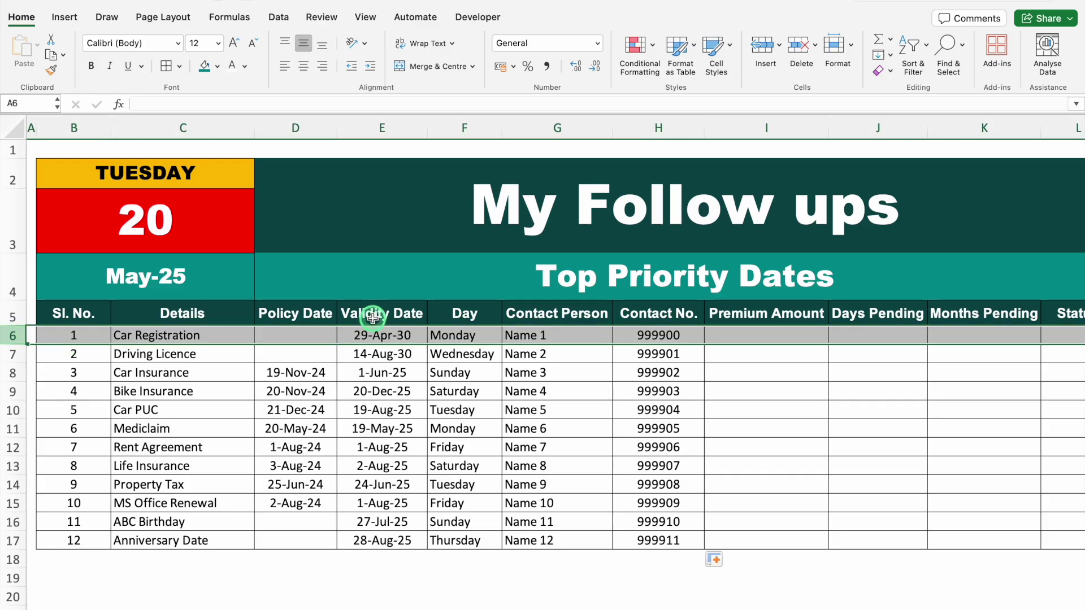
left_click(773, 336)
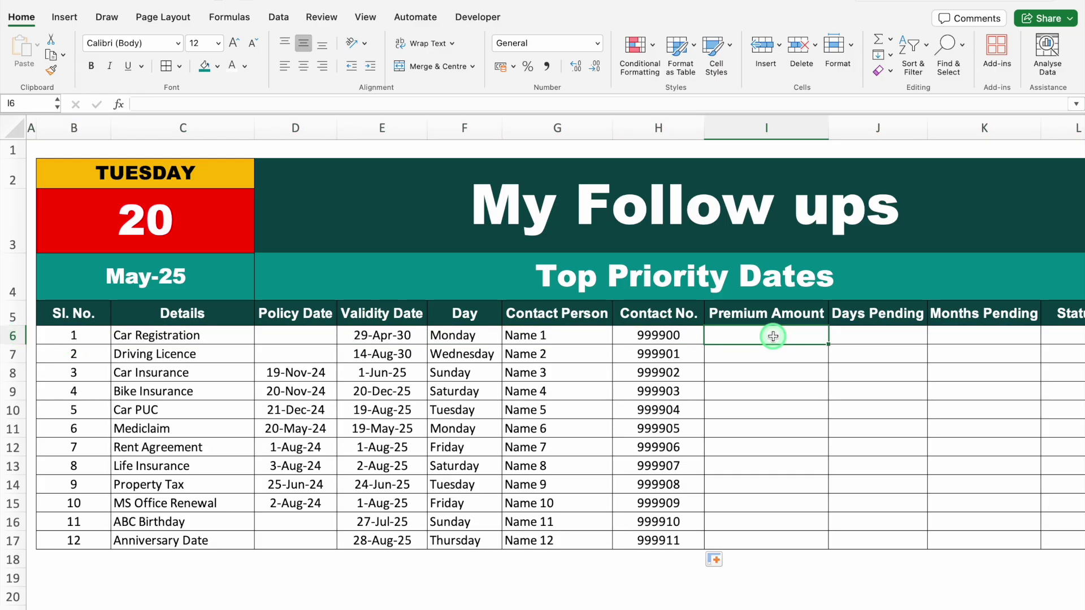
Enter 20000 as the Mediclaim premium in I11 and centre the Premium Amount cells I6:I17.
left_click(757, 425)
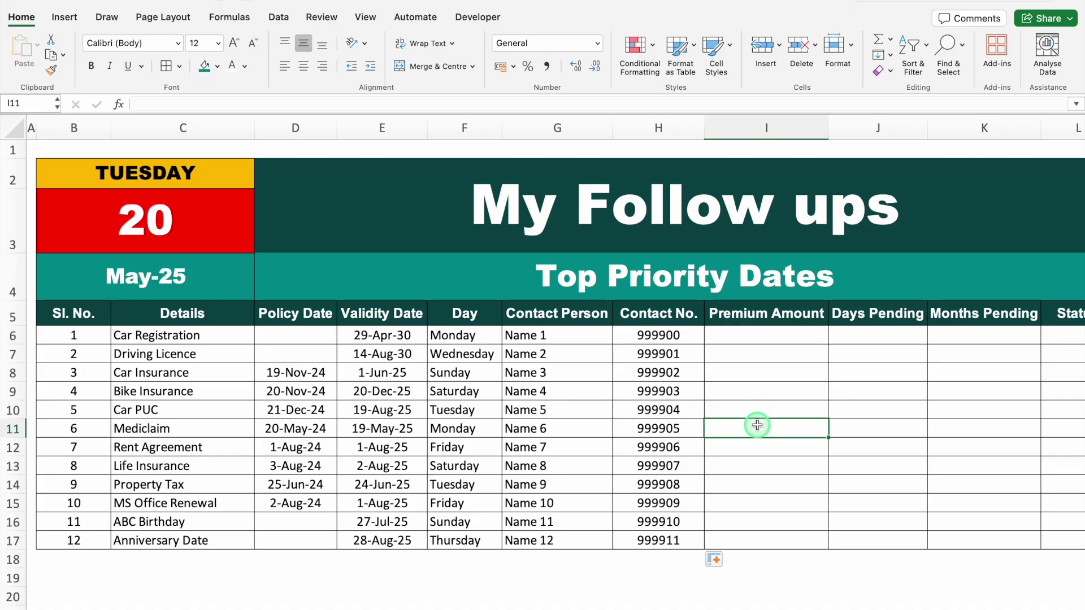
type("20000")
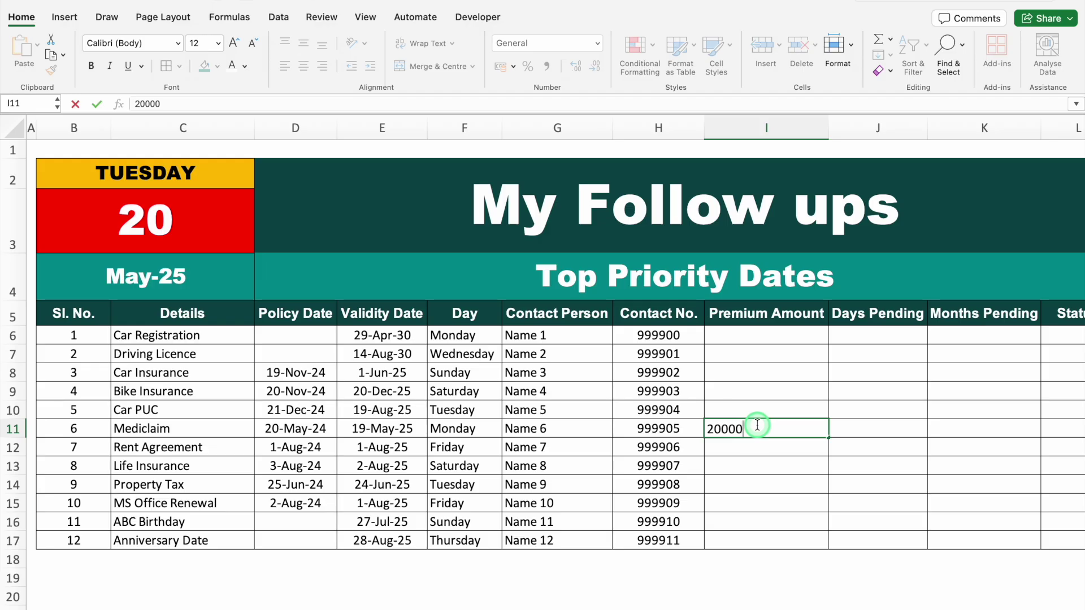
key("Return")
left_click_drag(753, 337, 761, 540)
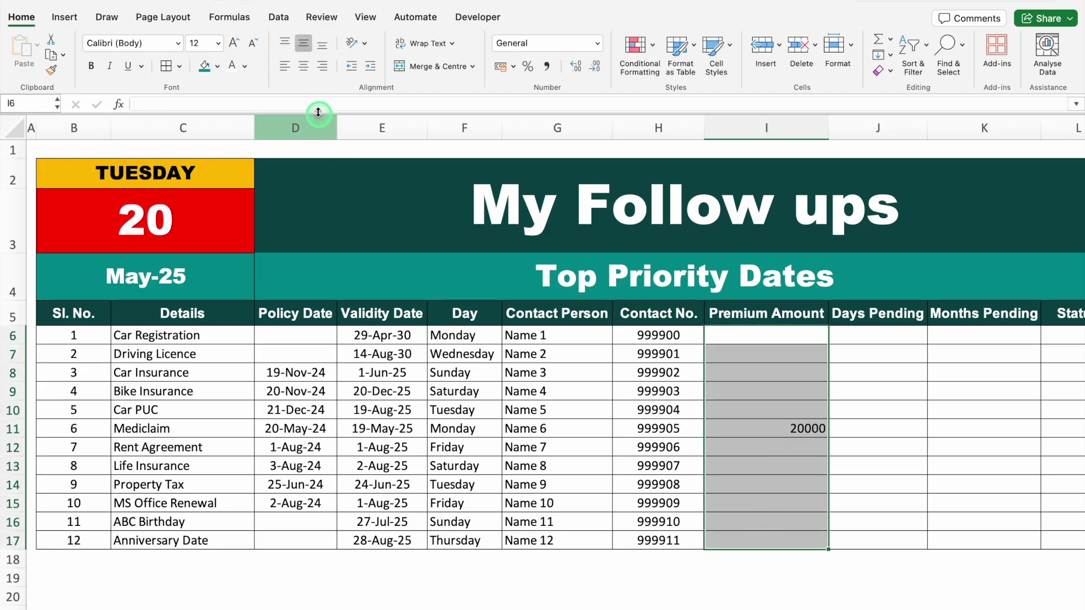
left_click(302, 68)
Enter 10000 as the Life Insurance premium in I13.
left_click(758, 466)
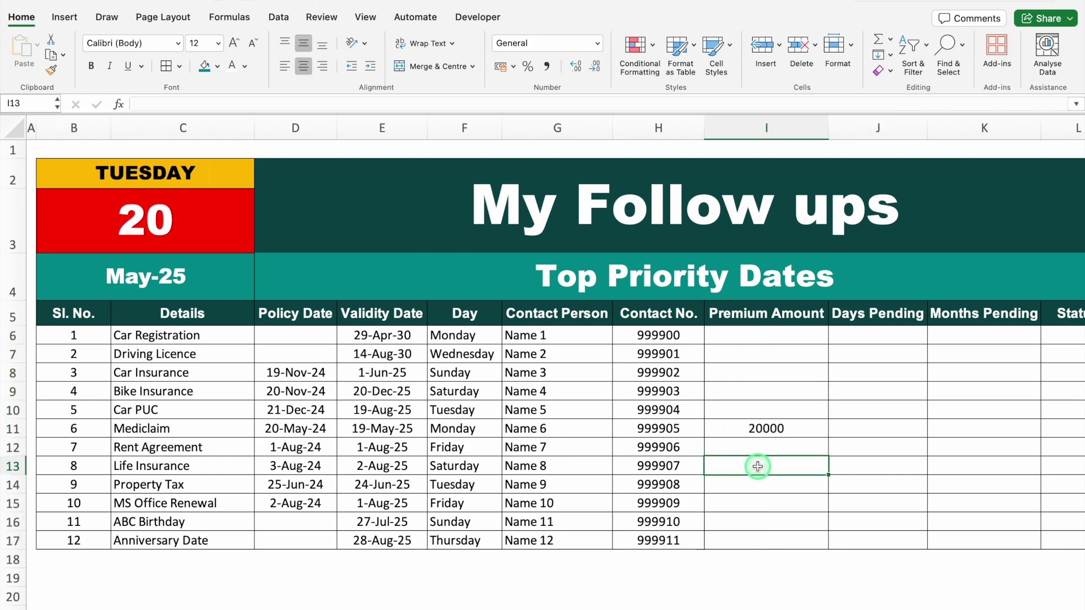
type("10000")
key("Return")
Format the Premium Amount cells I6:I17 as Currency with the ₹ symbol and 0 decimal places.
left_click_drag(758, 336, 766, 541)
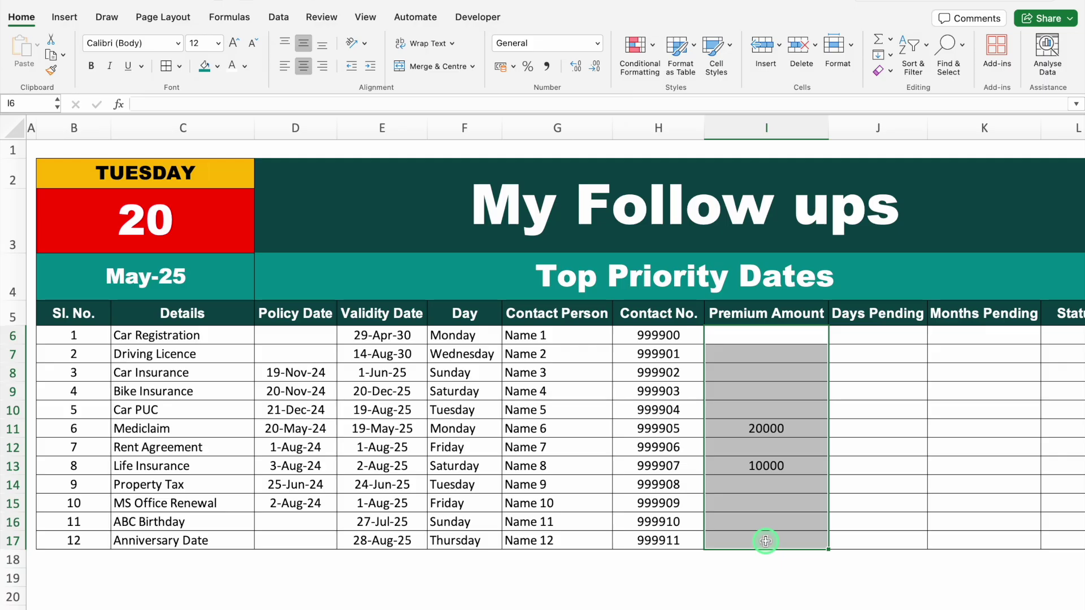
key("super+1")
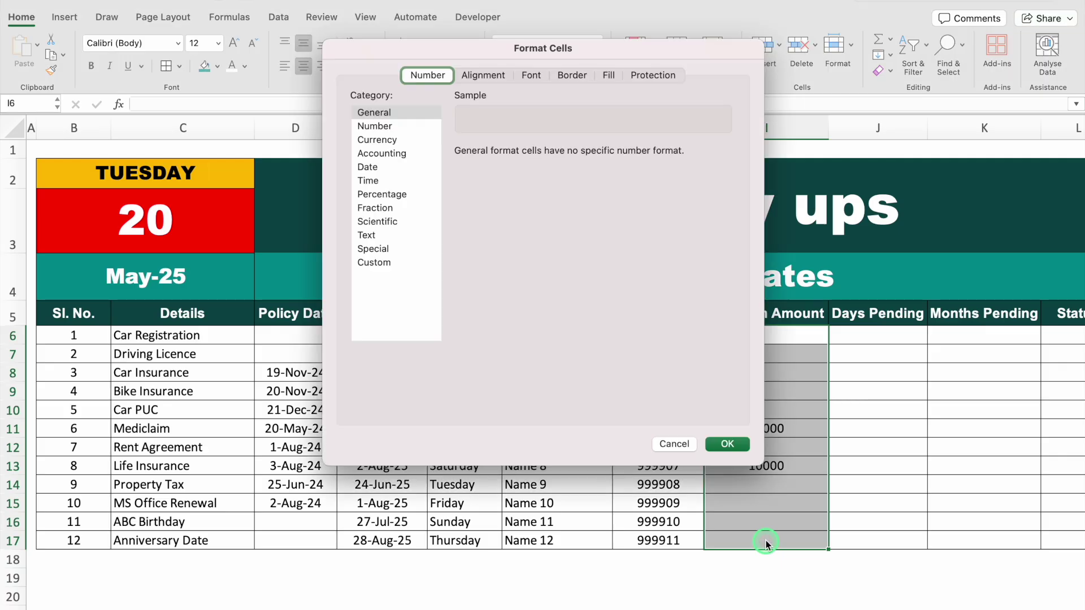
left_click(396, 139)
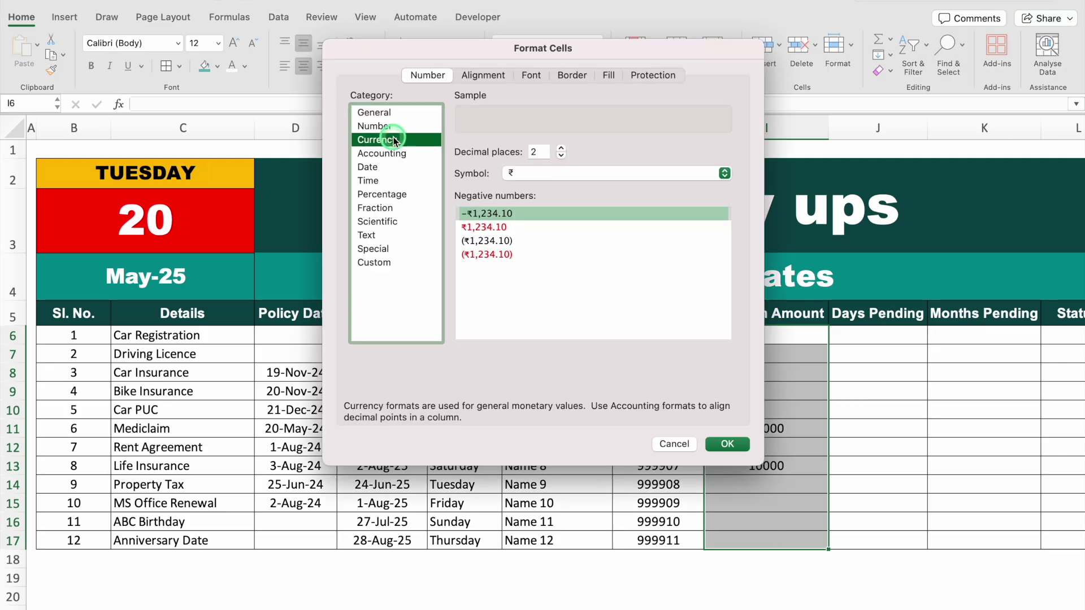
left_click(561, 155)
left_click(562, 156)
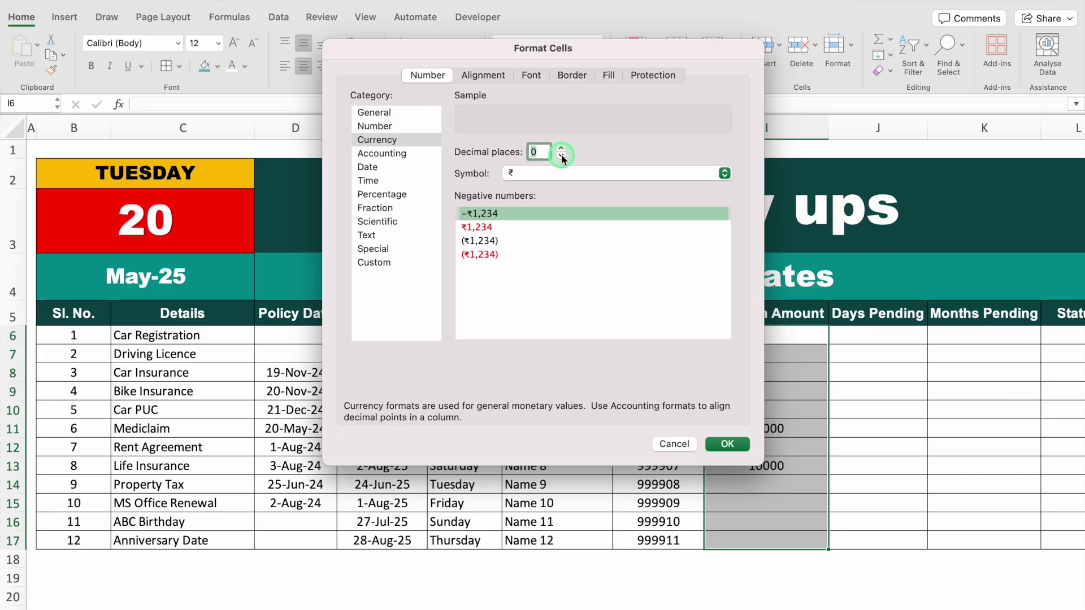
left_click(530, 175)
left_click(729, 445)
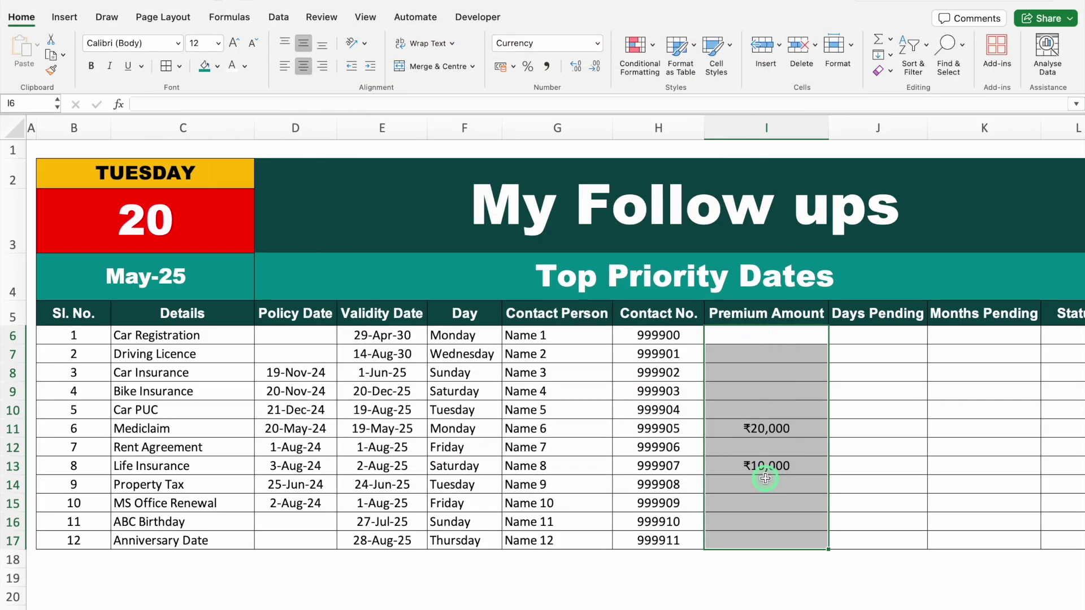
Enter the formula =Today() in the first Days Pending cell, J6.
left_click(854, 335)
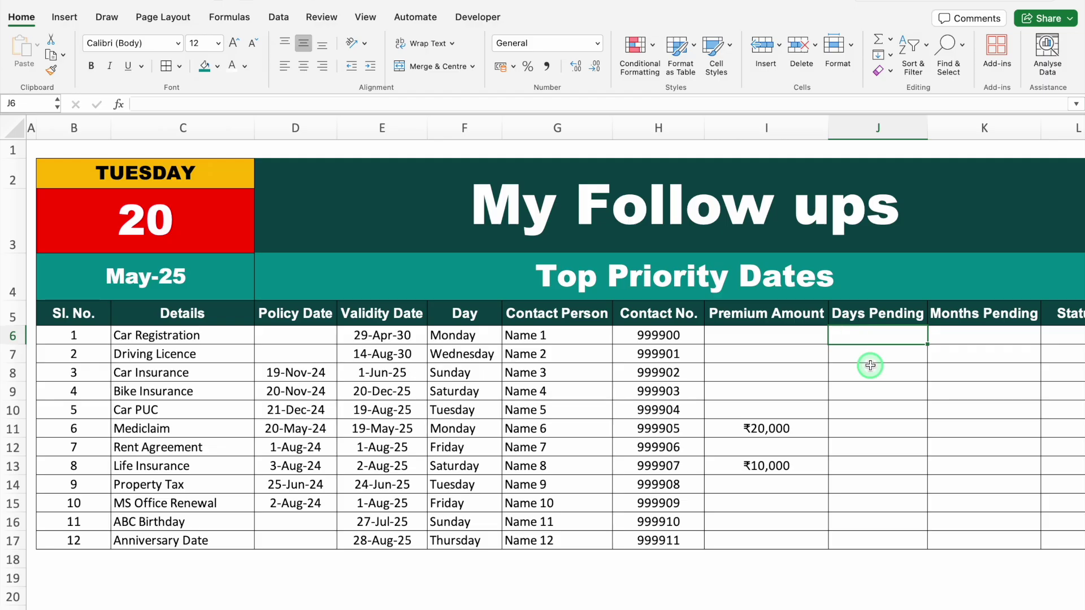
type("=")
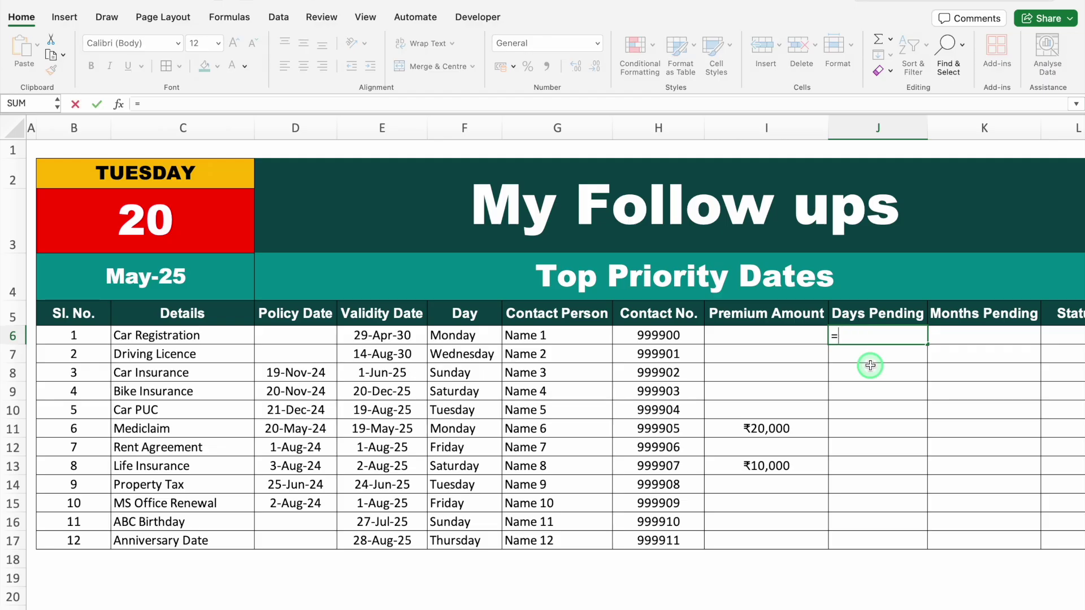
type("Today()")
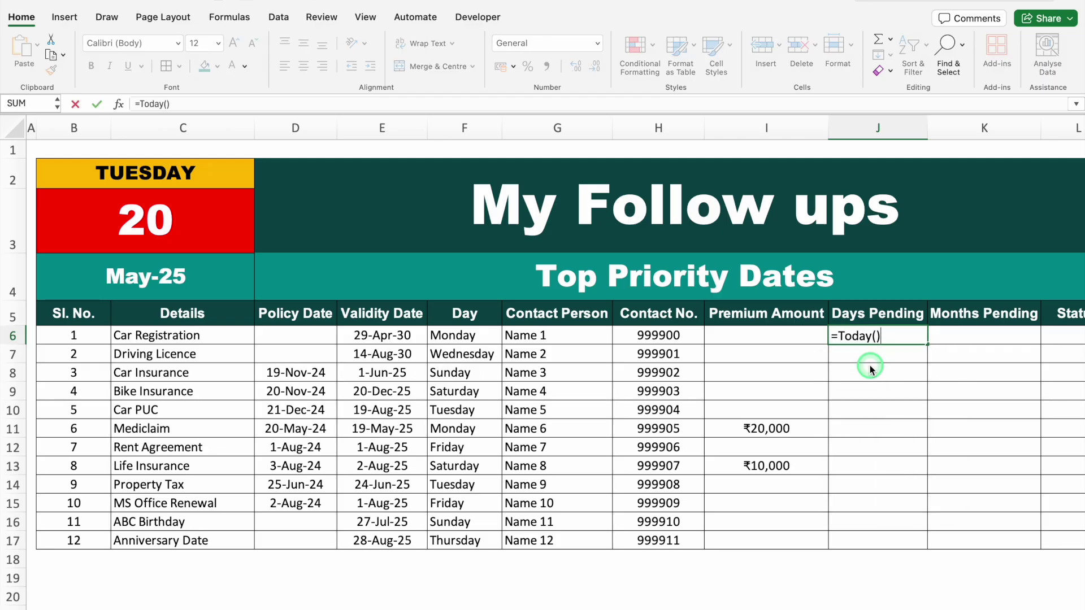
left_click(870, 369)
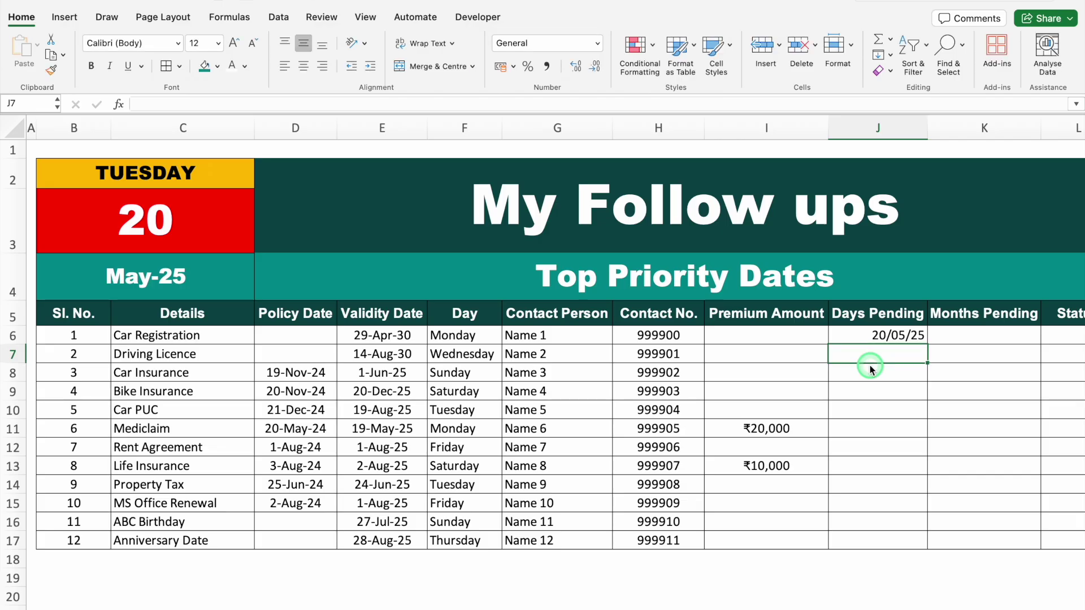
Centre cell J6 and change its formula to =E6-TODAY().
left_click(865, 334)
left_click(304, 66)
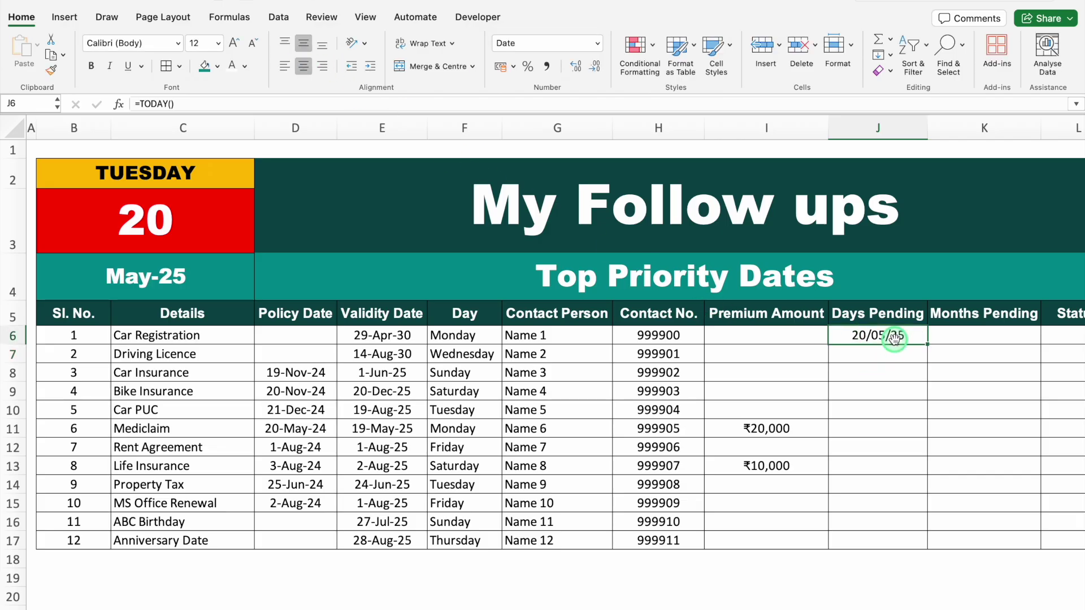
double_click(853, 336)
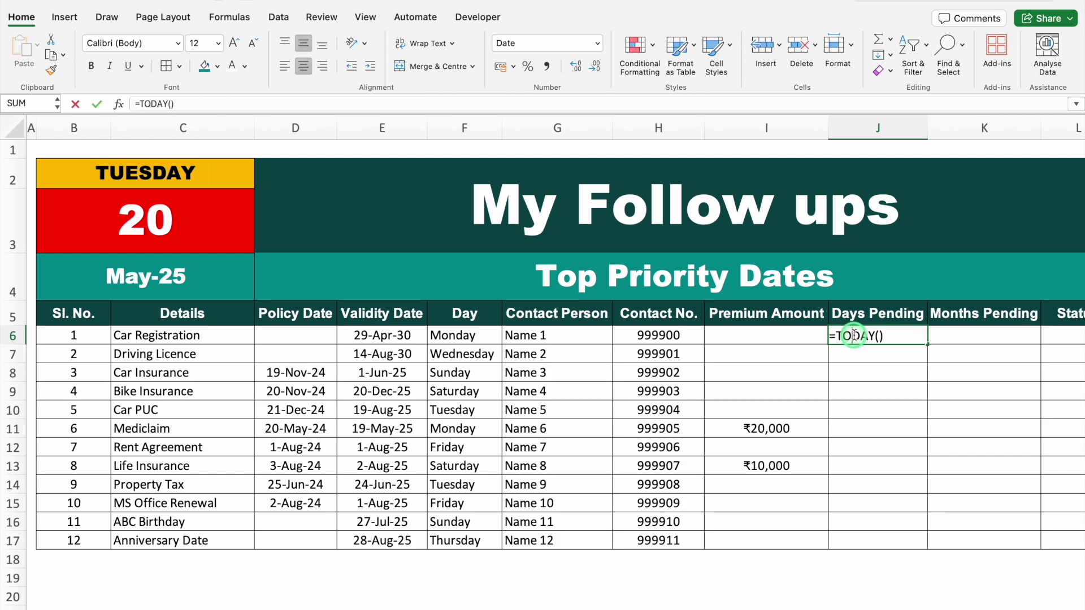
left_click(832, 336)
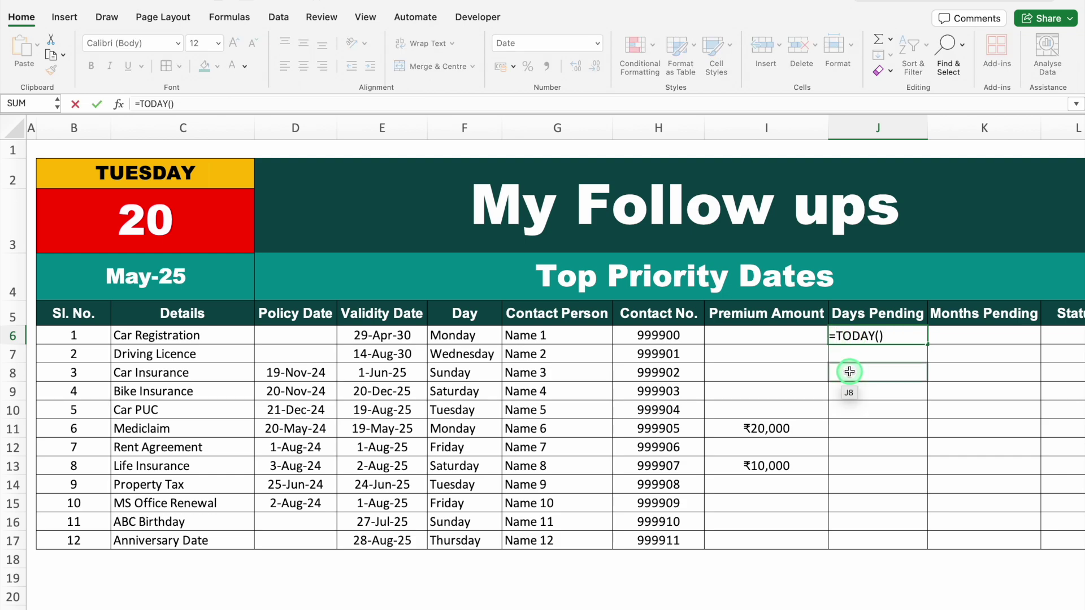
left_click(408, 337)
type("-")
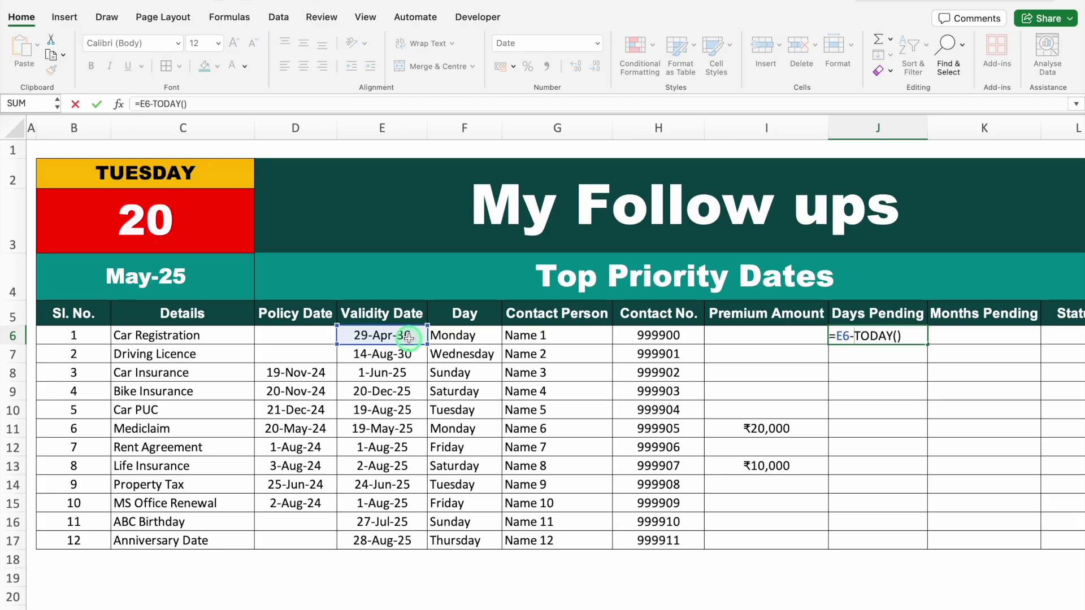
key("Return")
Format the Days Pending and Months Pending cells J6:K17 with the General number format.
left_click(906, 334)
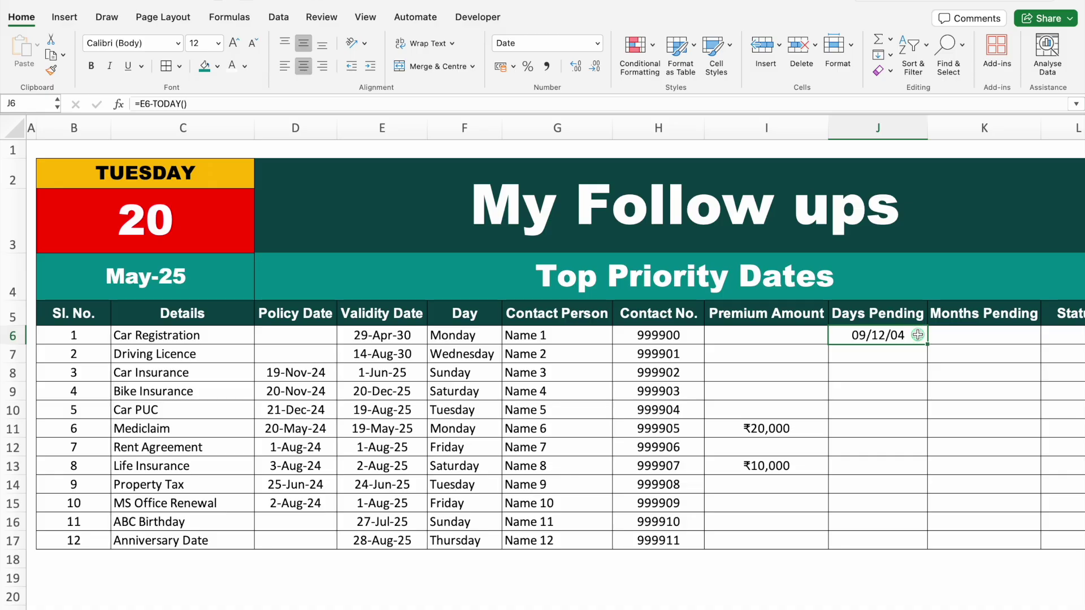
left_click_drag(917, 335, 965, 534)
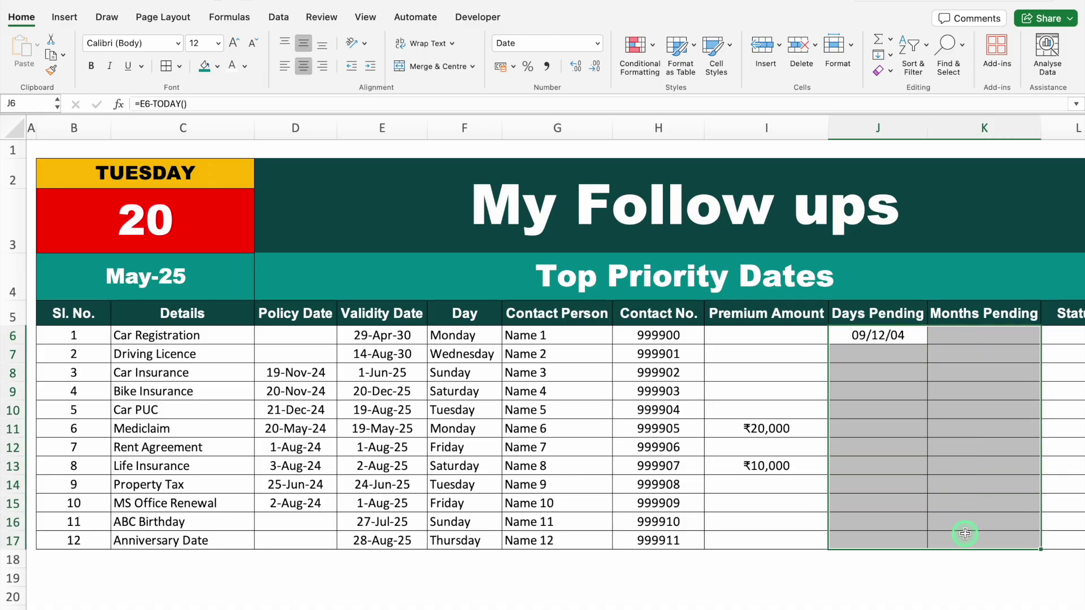
key("super+1")
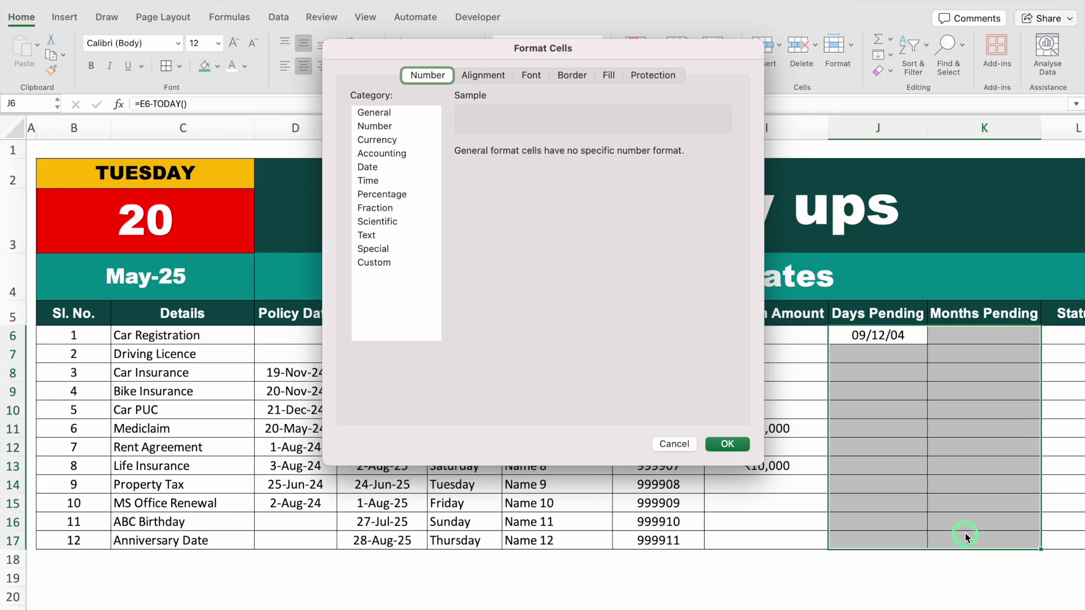
left_click(384, 113)
left_click(388, 126)
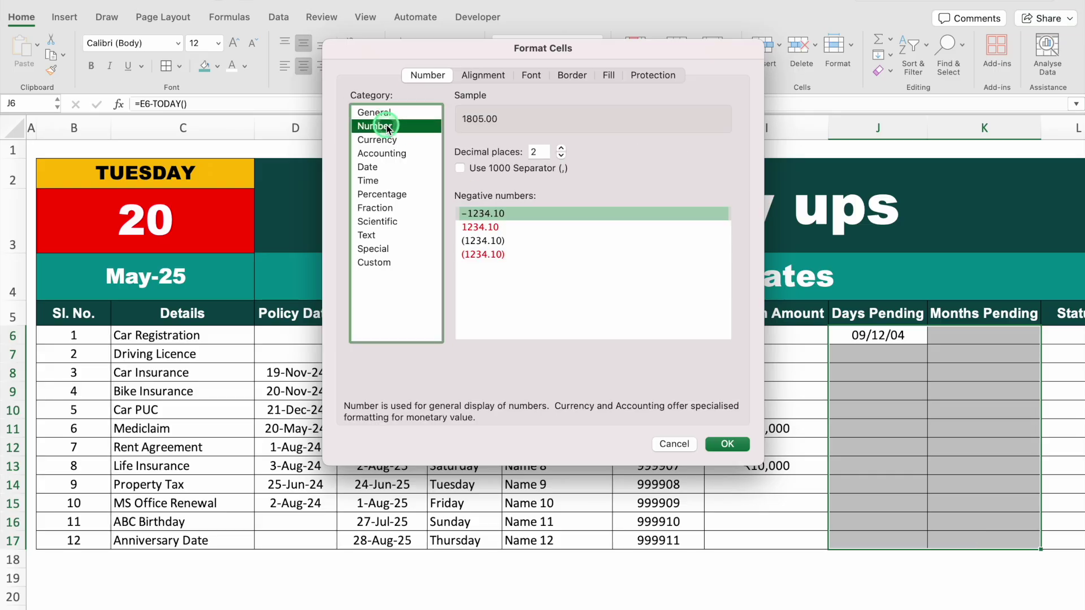
left_click(378, 112)
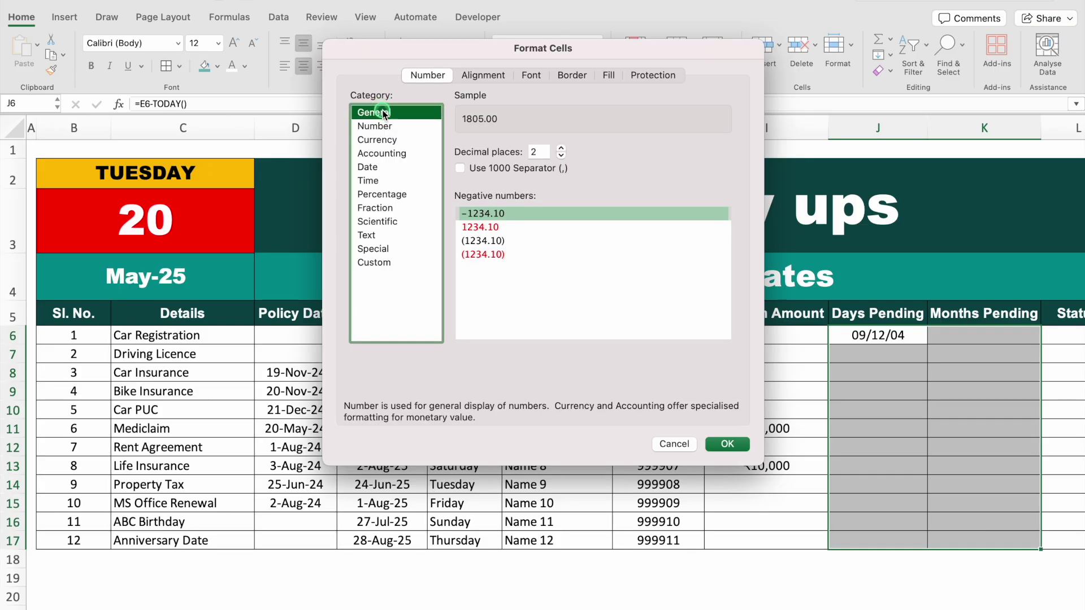
left_click(590, 172)
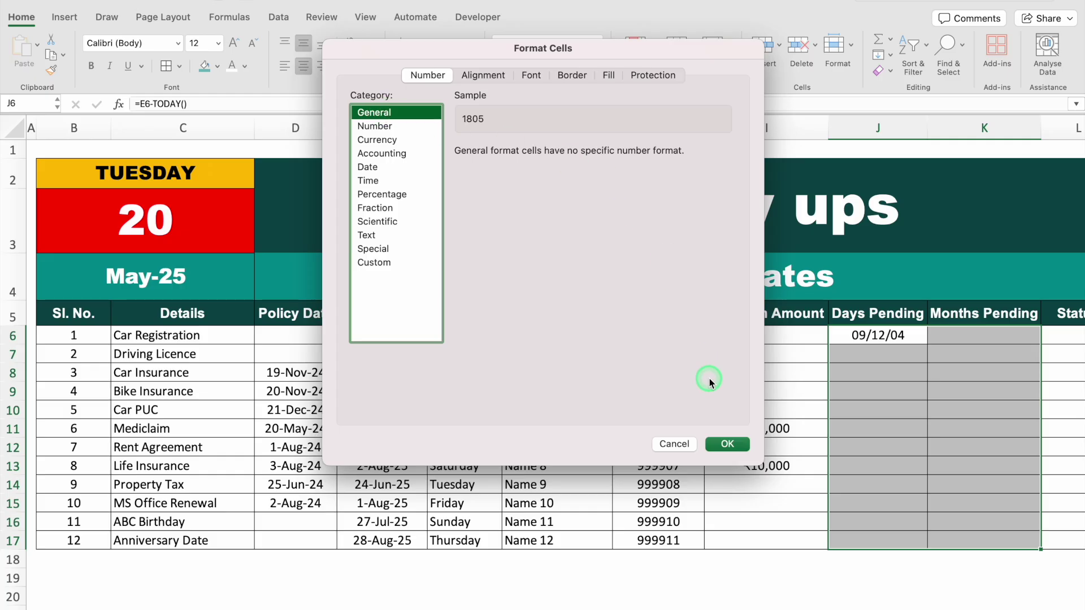
left_click(729, 445)
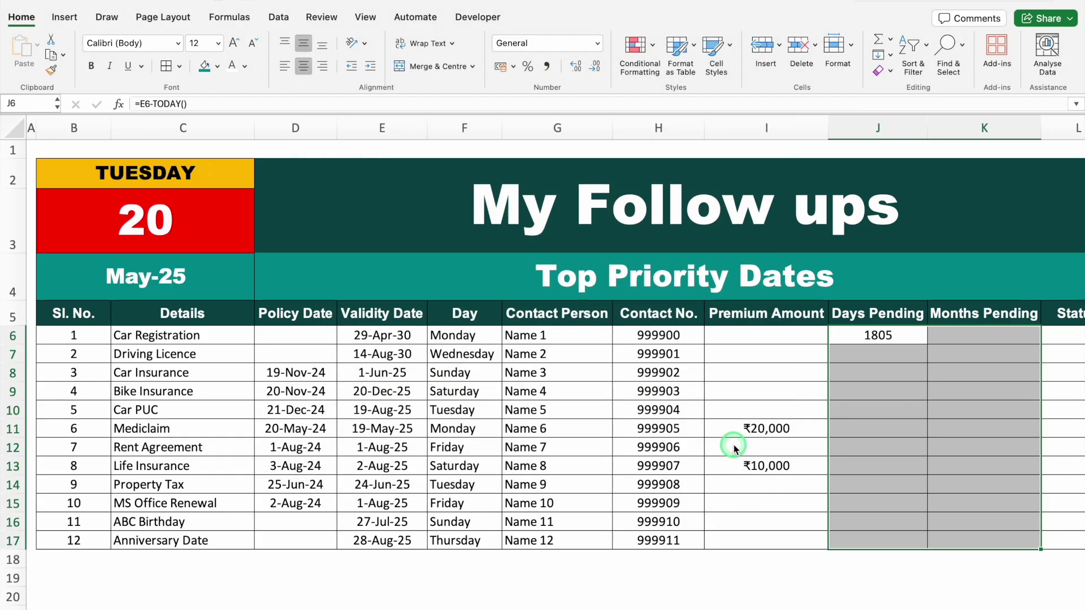
Try clearing the Car Registration validity date in E6 to test the Days Pending formula, and undo the deletion.
left_click(906, 336)
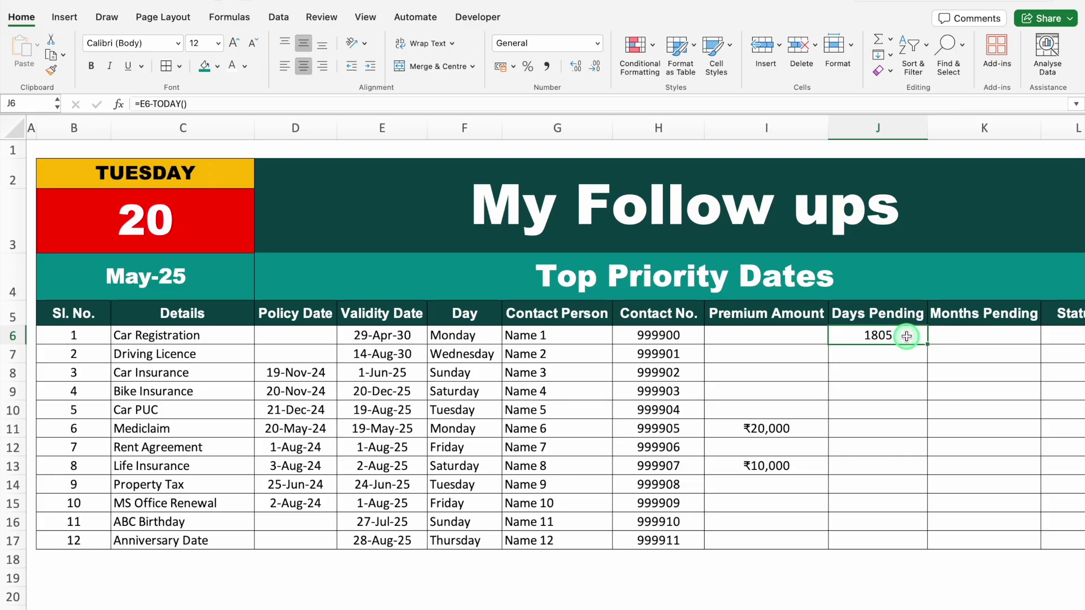
left_click(399, 335)
key("Delete")
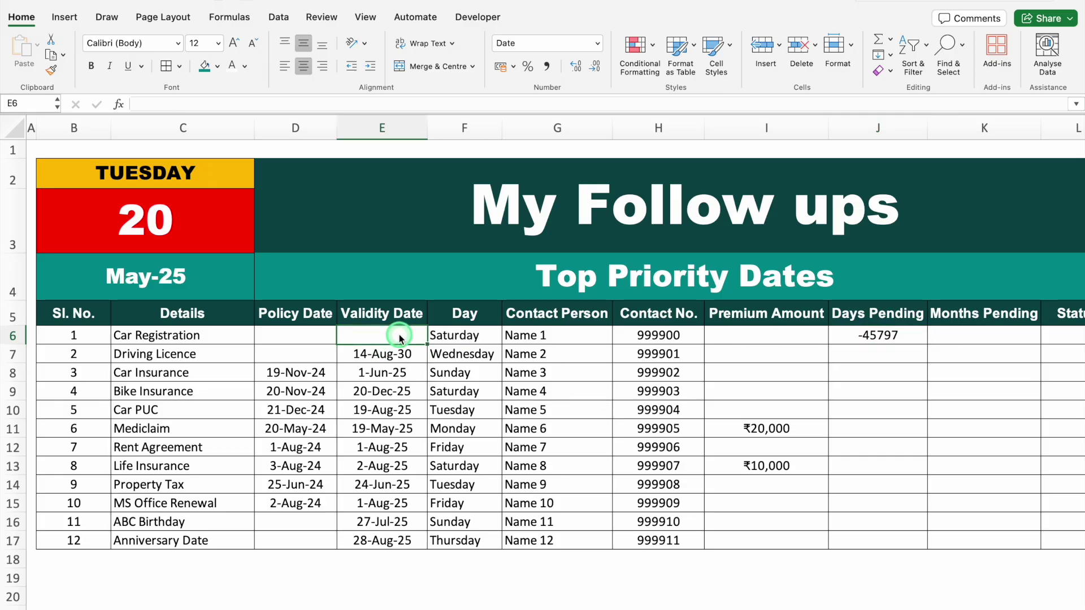
key("super+z")
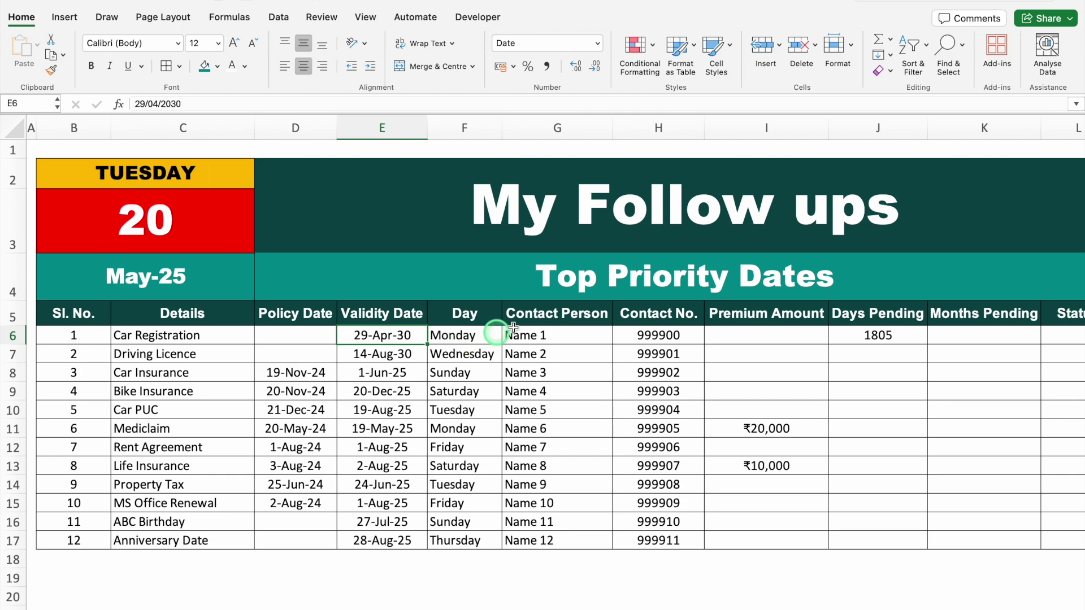
Change the formula in J6 to =IF(E6="","",E6-TODAY()) and fill it down through J17.
left_click(870, 336)
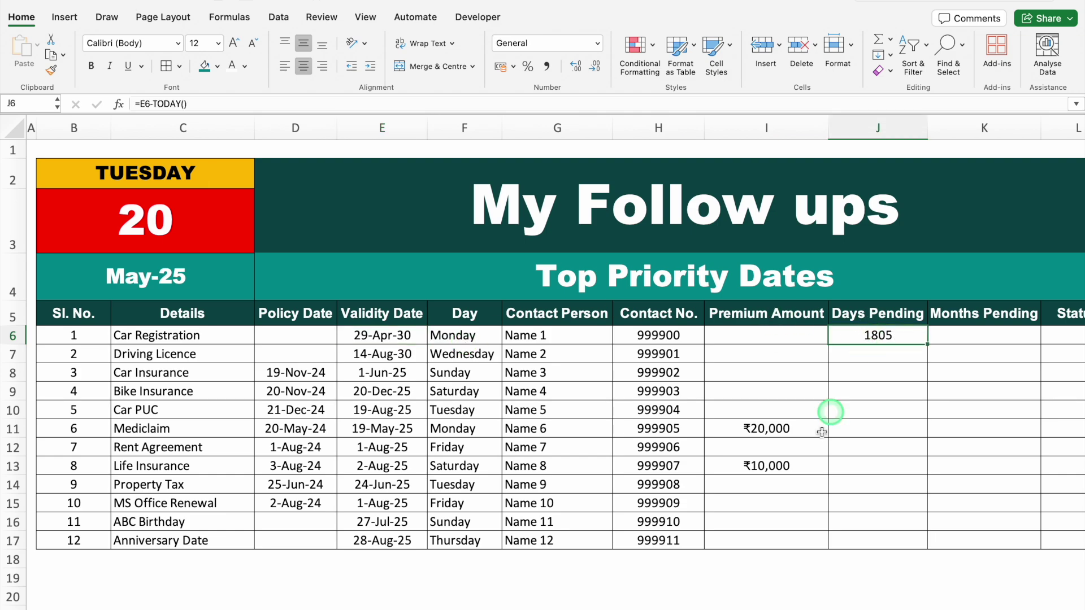
scroll(819, 590, "right", 4)
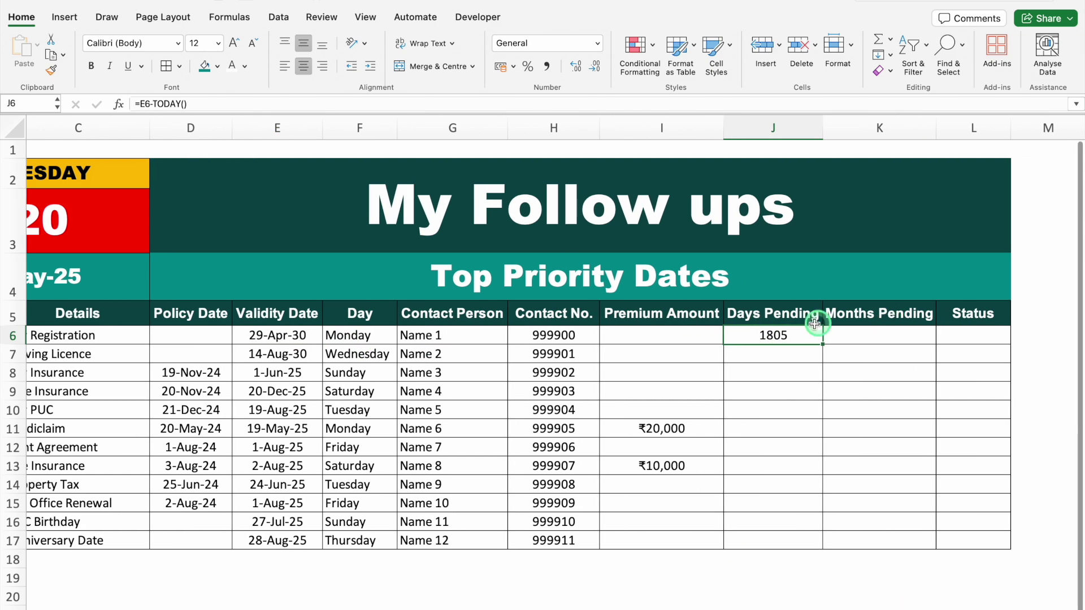
double_click(774, 336)
left_click(732, 336)
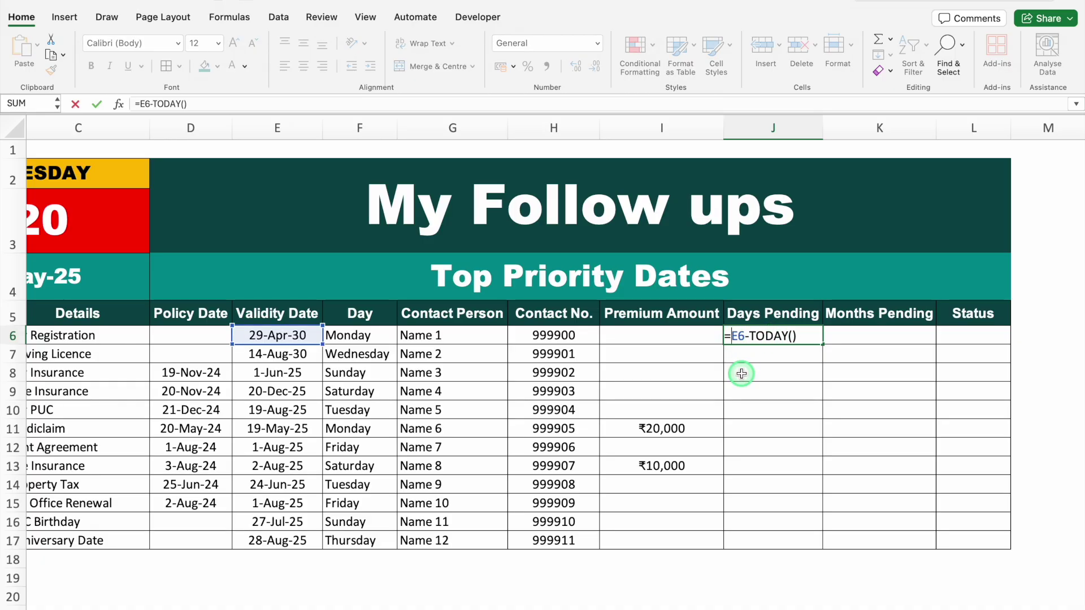
type("IF(")
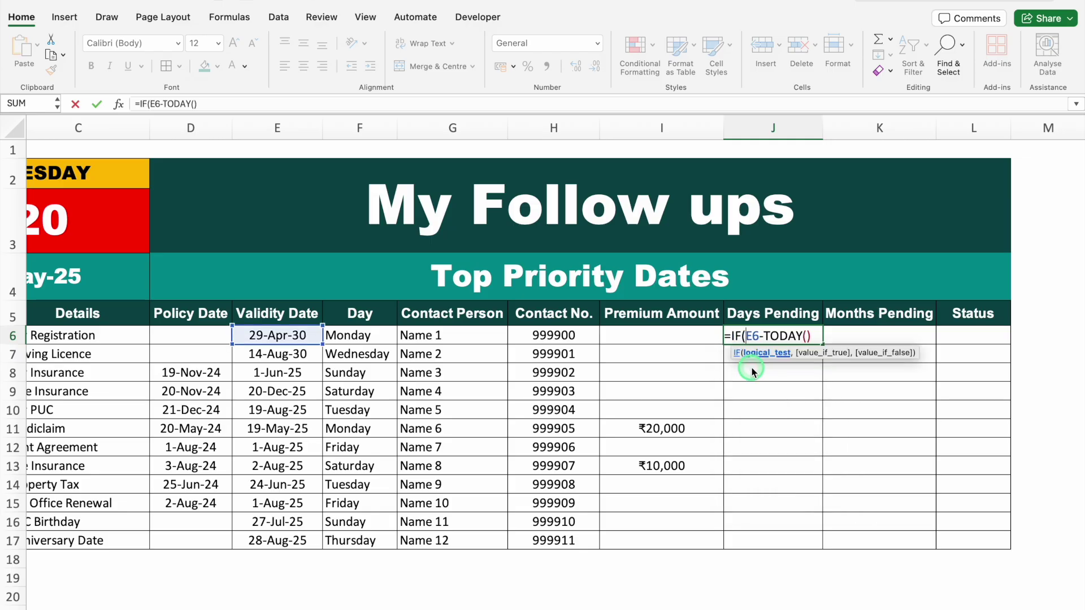
left_click(295, 335)
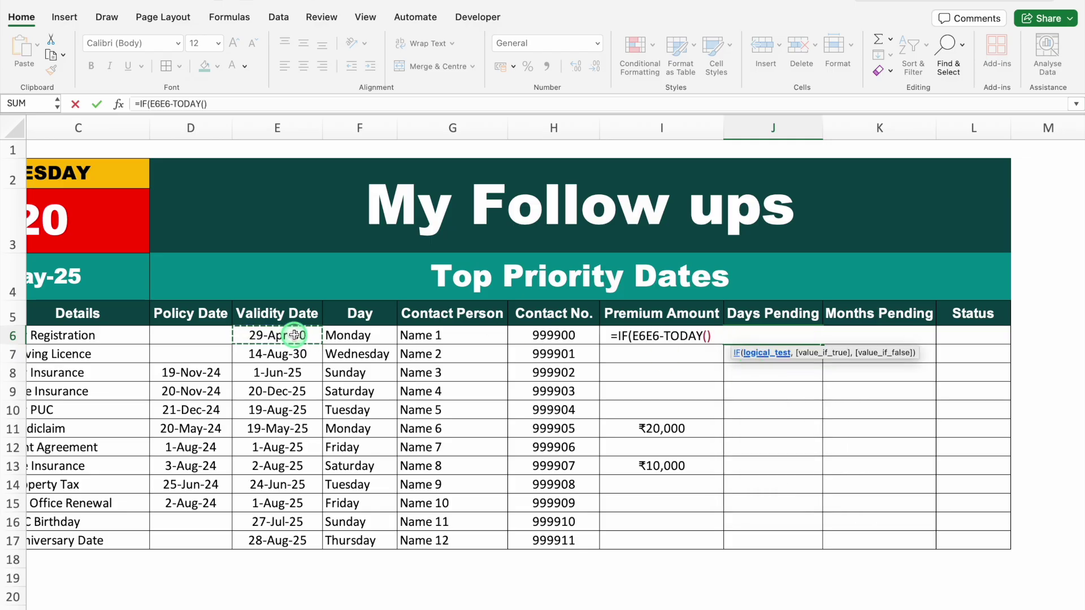
type("=")
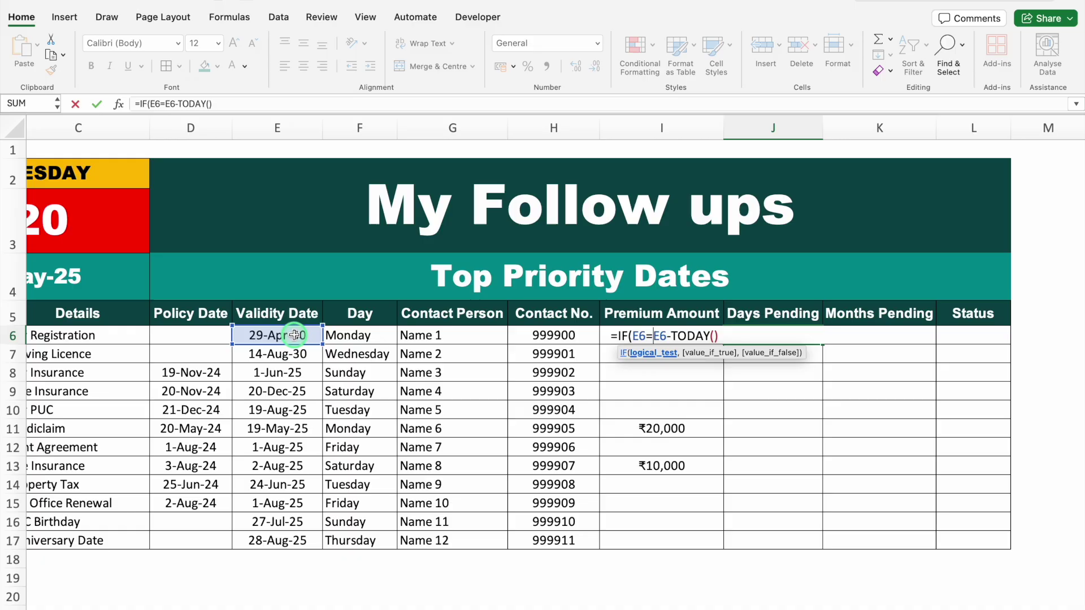
type("\"\"")
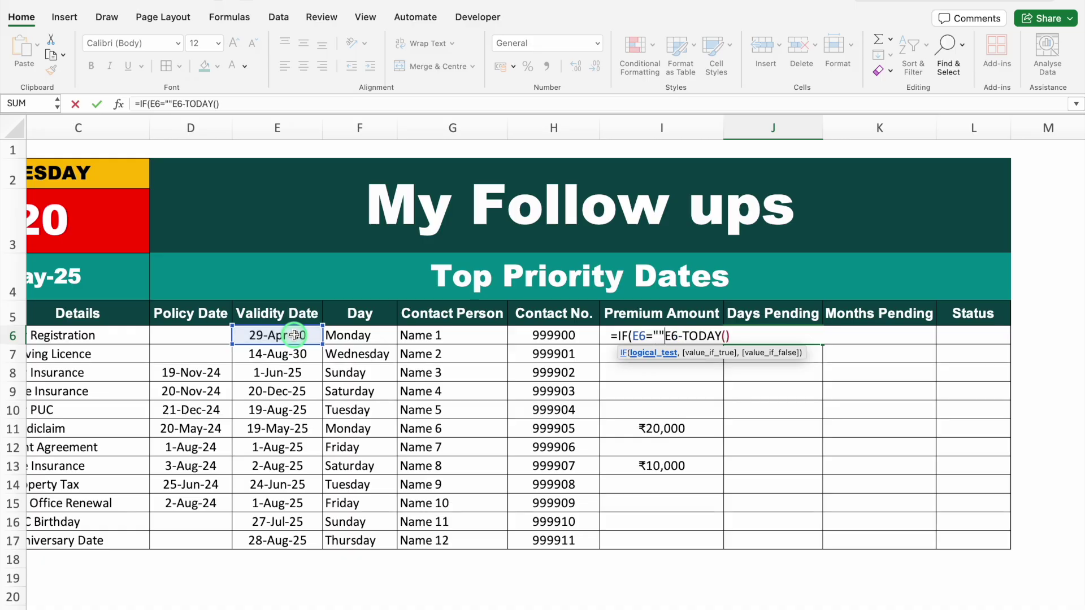
type(",")
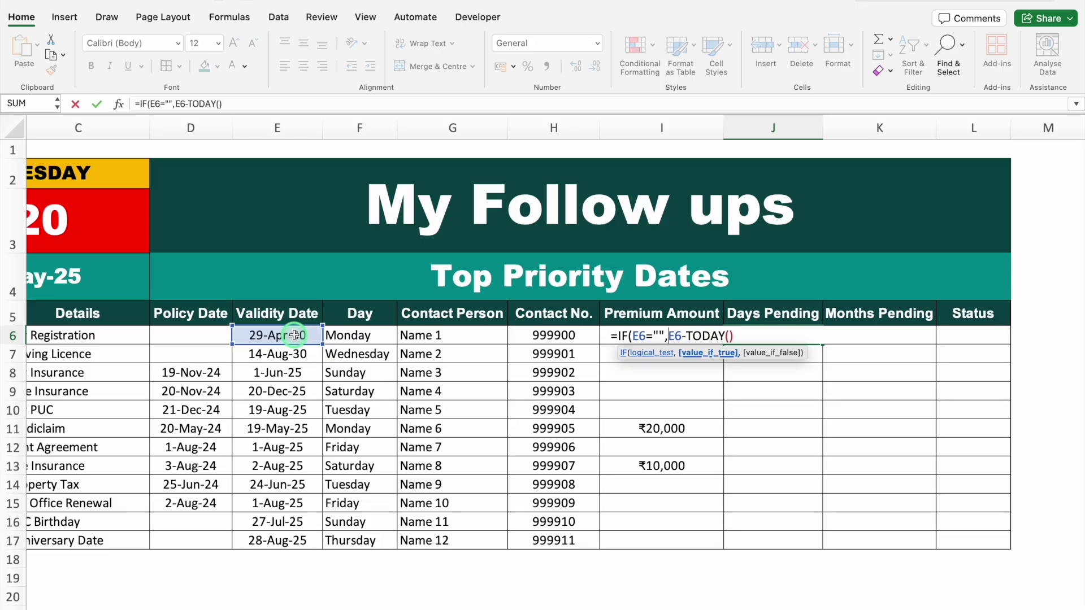
type("\"\"")
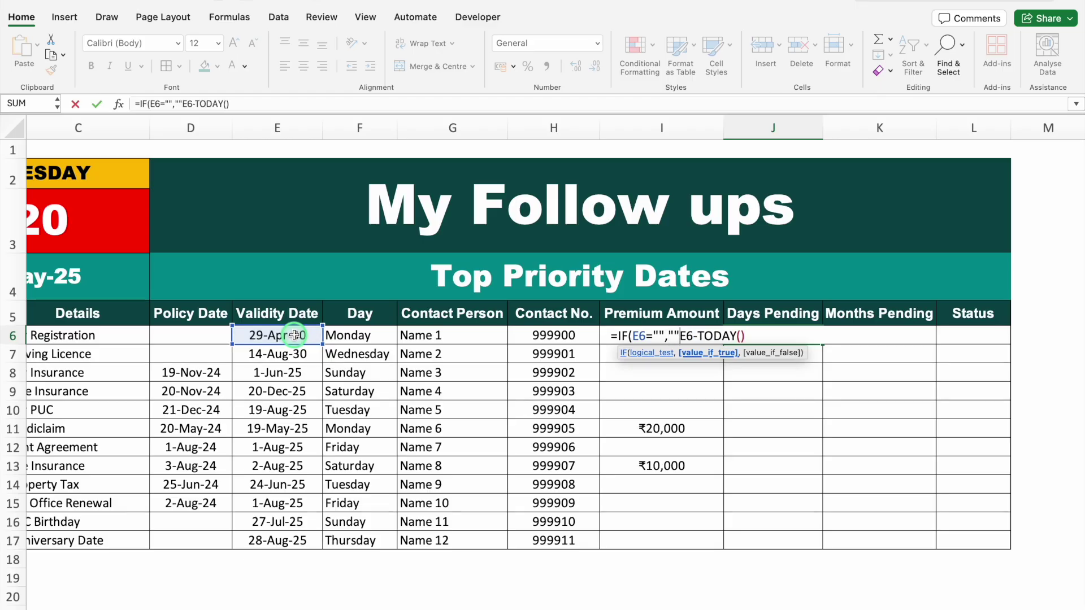
type(",")
left_click(764, 333)
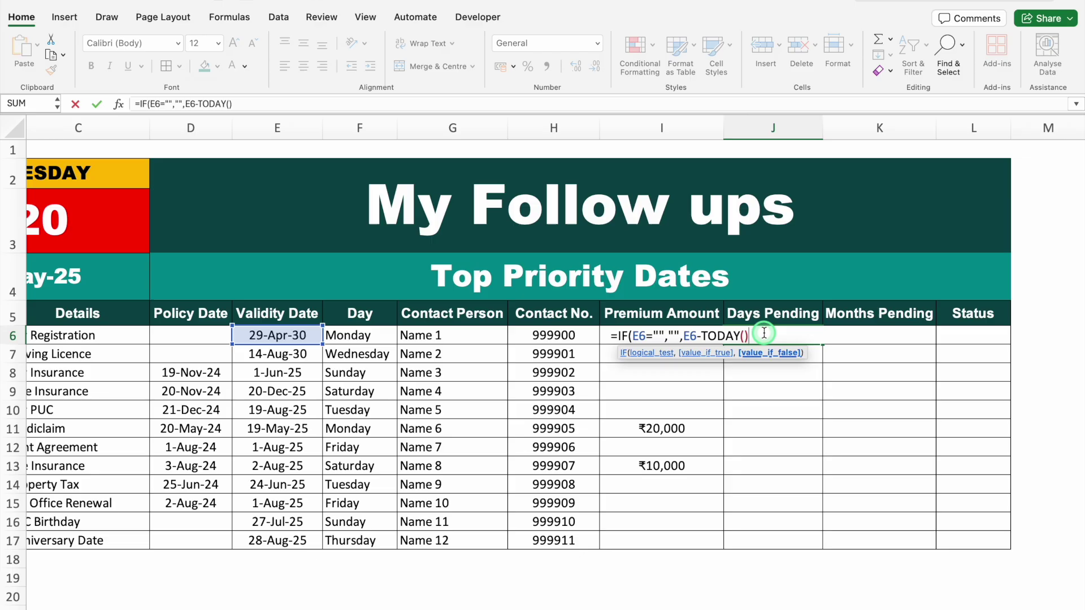
type(")")
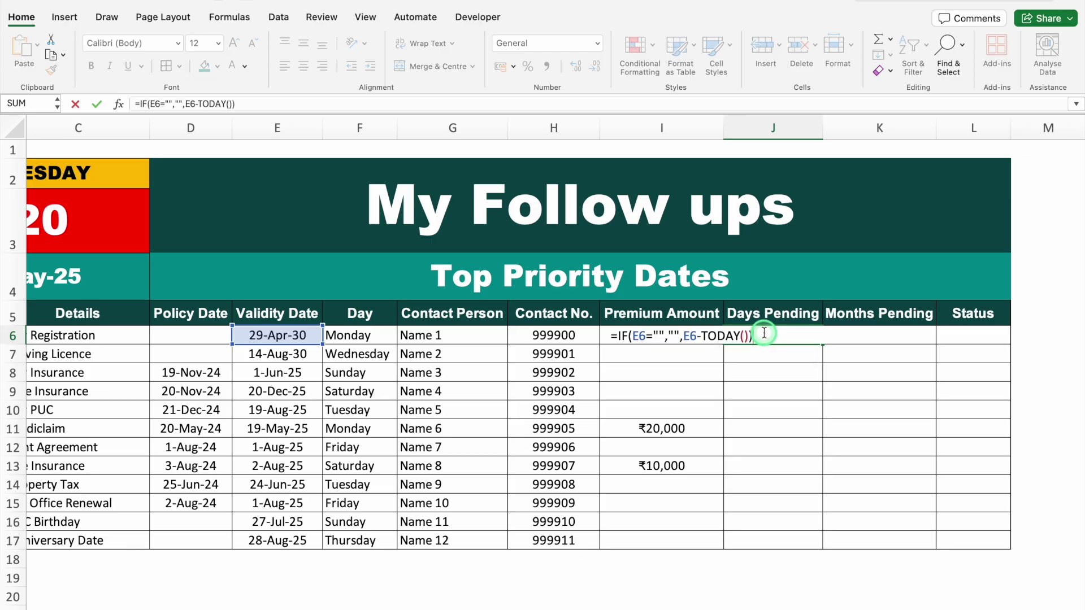
key("ctrl+Return")
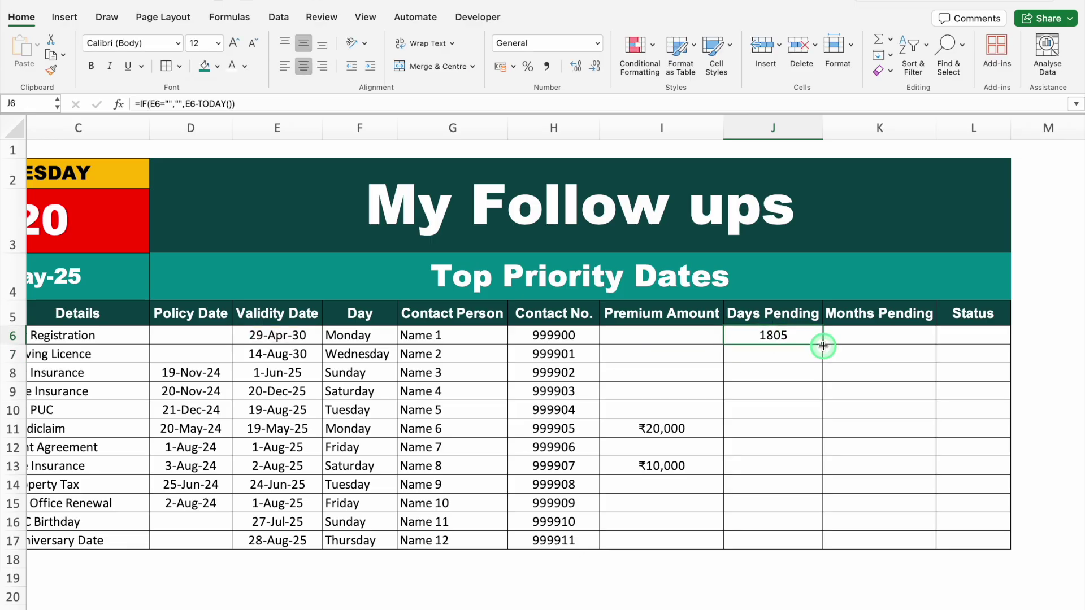
double_click(823, 346)
Enter the formula =J6/30 in the first Months Pending cell, K6.
left_click(856, 337)
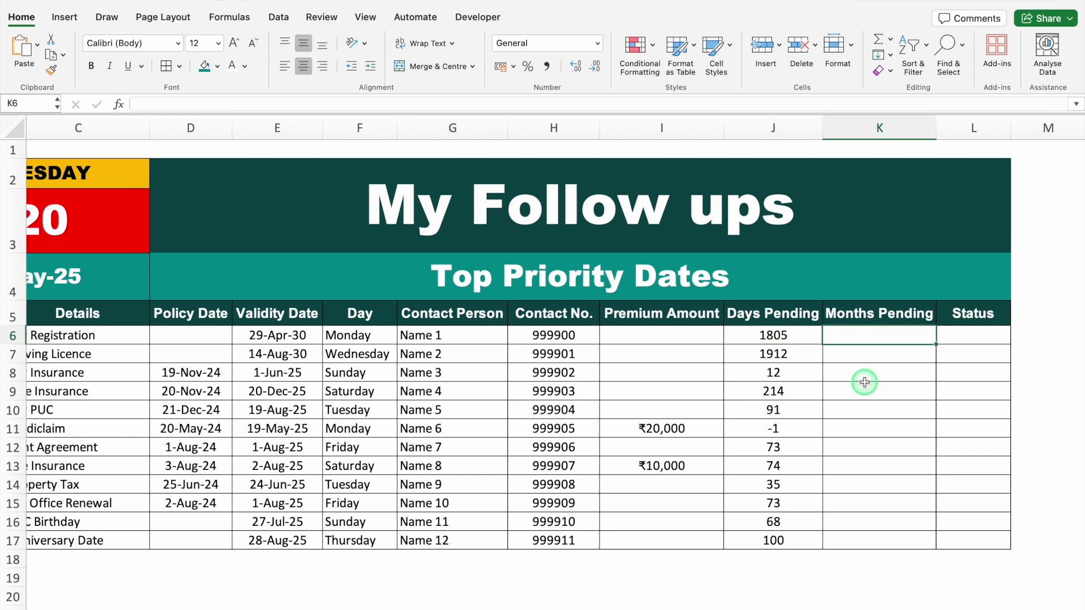
type("=")
left_click(789, 338)
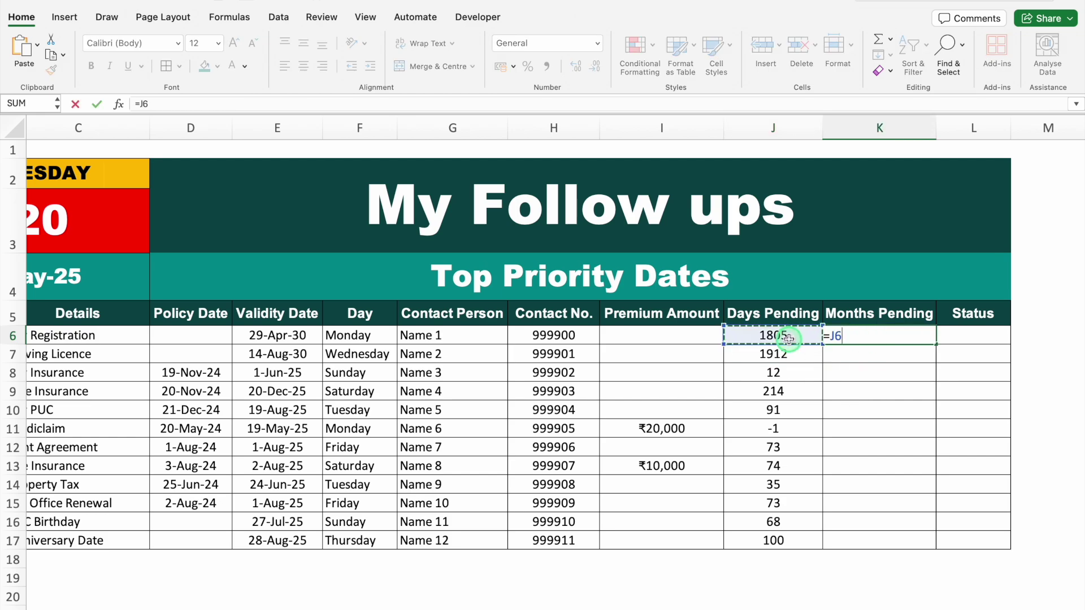
type("/30")
key("Return")
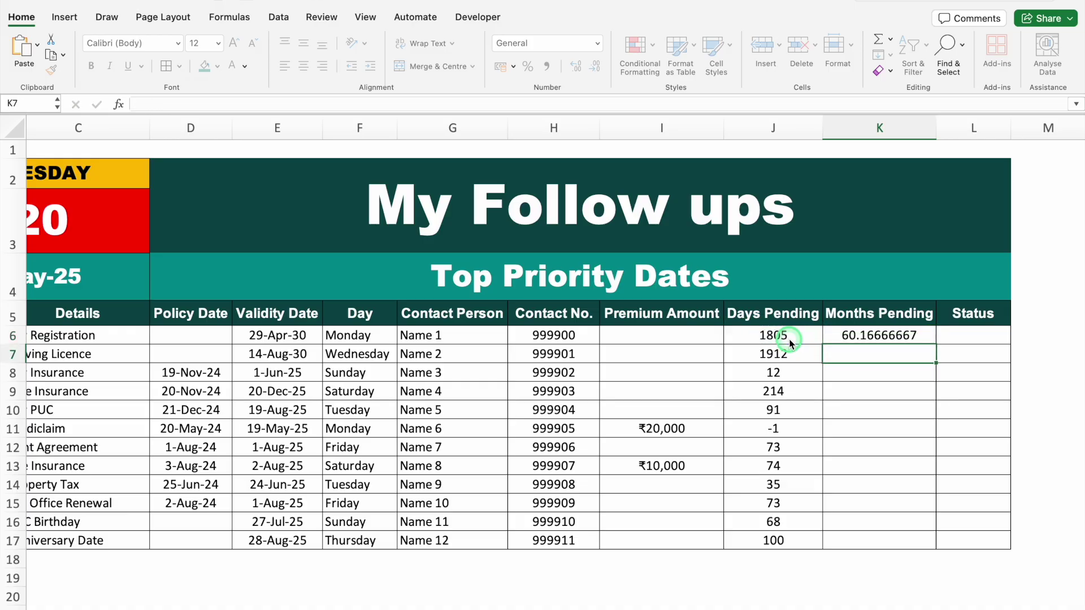
Reduce K6 to zero decimal places and fill its formula down the Months Pending column through K17.
left_click(879, 334)
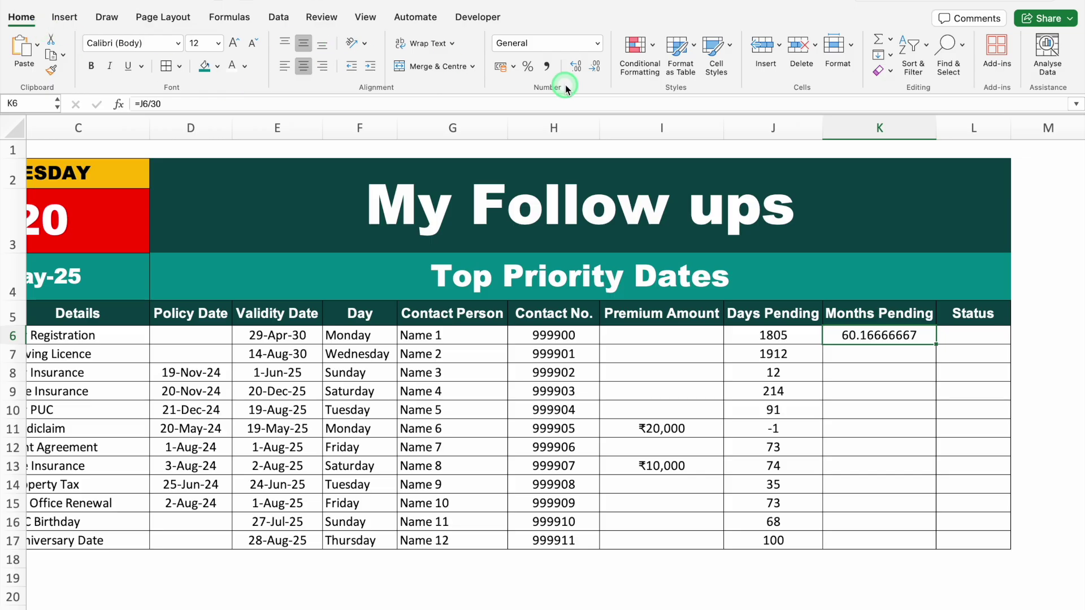
left_click(595, 70)
left_click(595, 70)
left_click(594, 70)
left_click(595, 70)
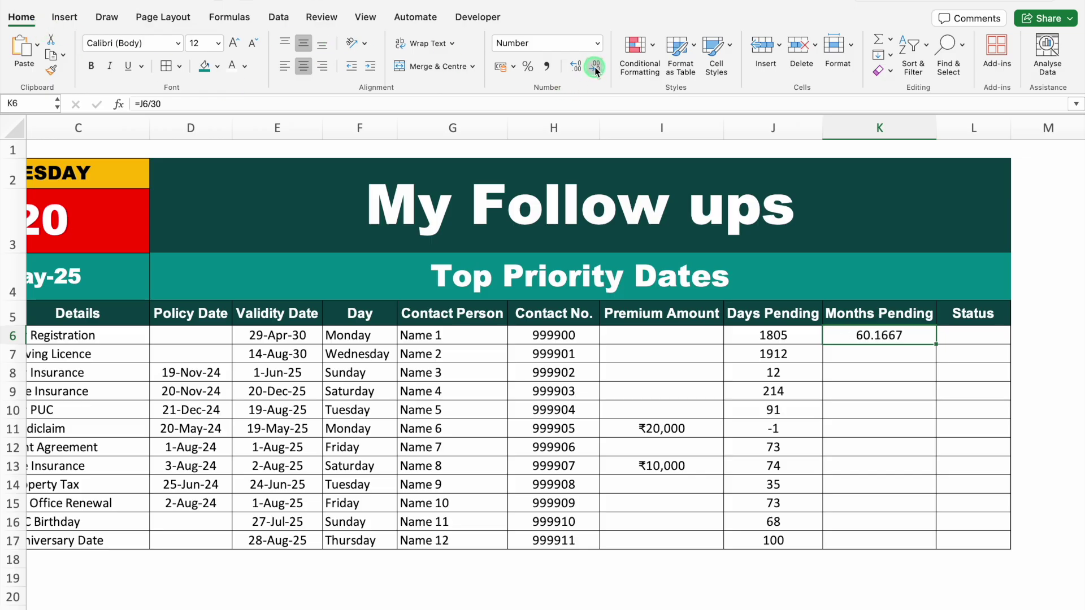
left_click(595, 70)
left_click(595, 70)
left_click(595, 71)
left_click(595, 70)
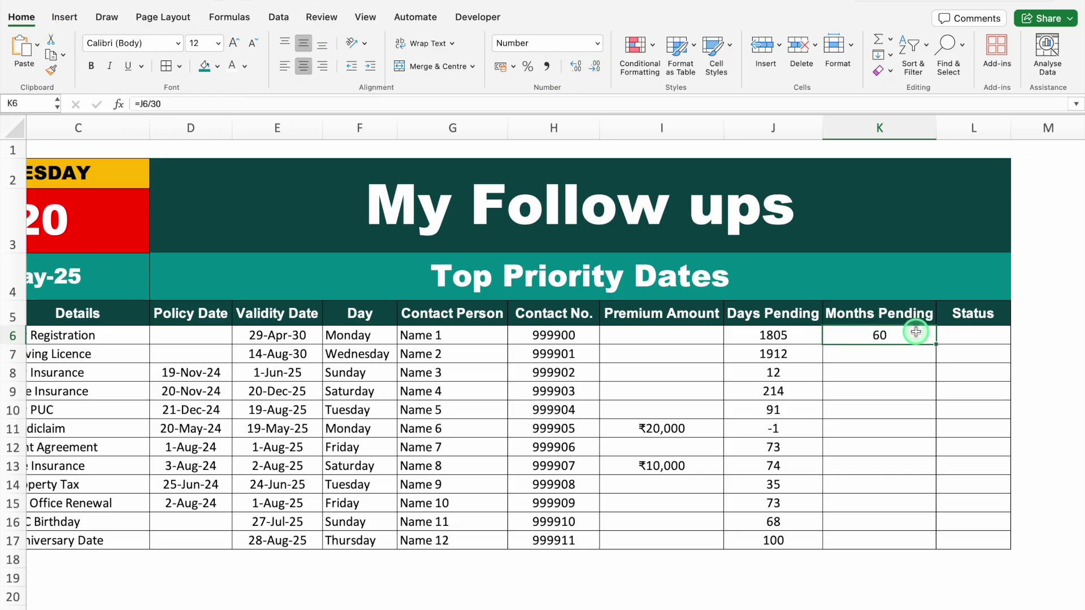
double_click(936, 345)
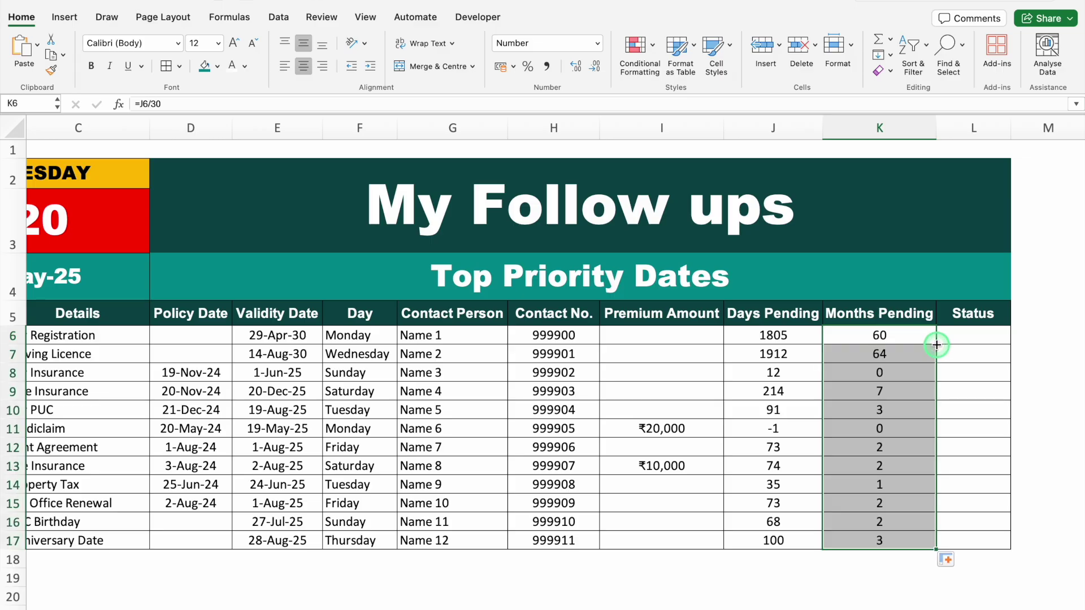
Widen the Status column L and select its first cell, L6.
left_click(980, 338)
left_click_drag(1012, 135, 1041, 135)
key("Right")
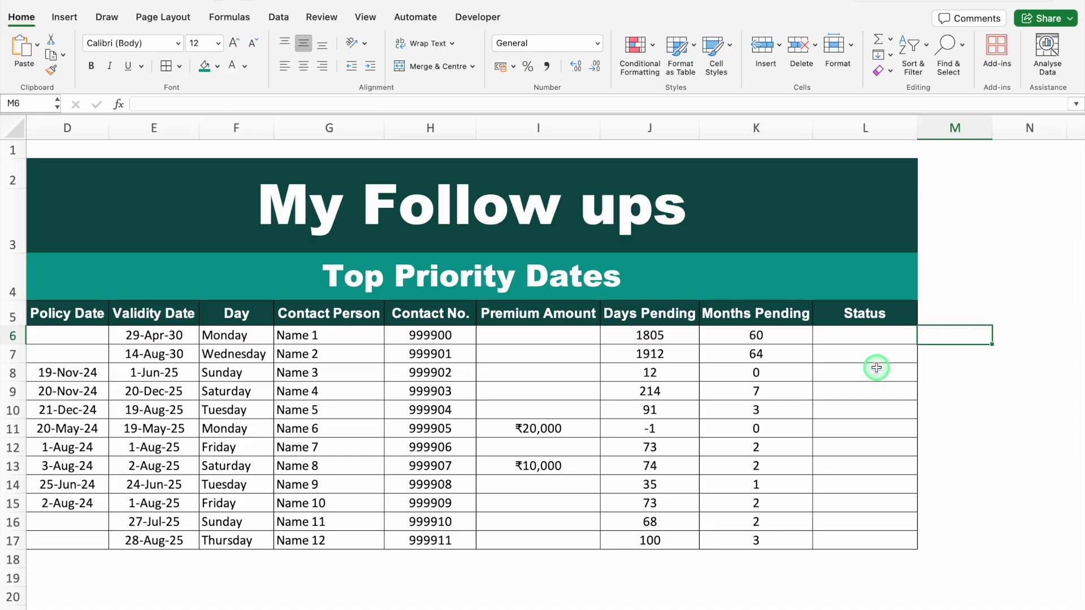
left_click(851, 338)
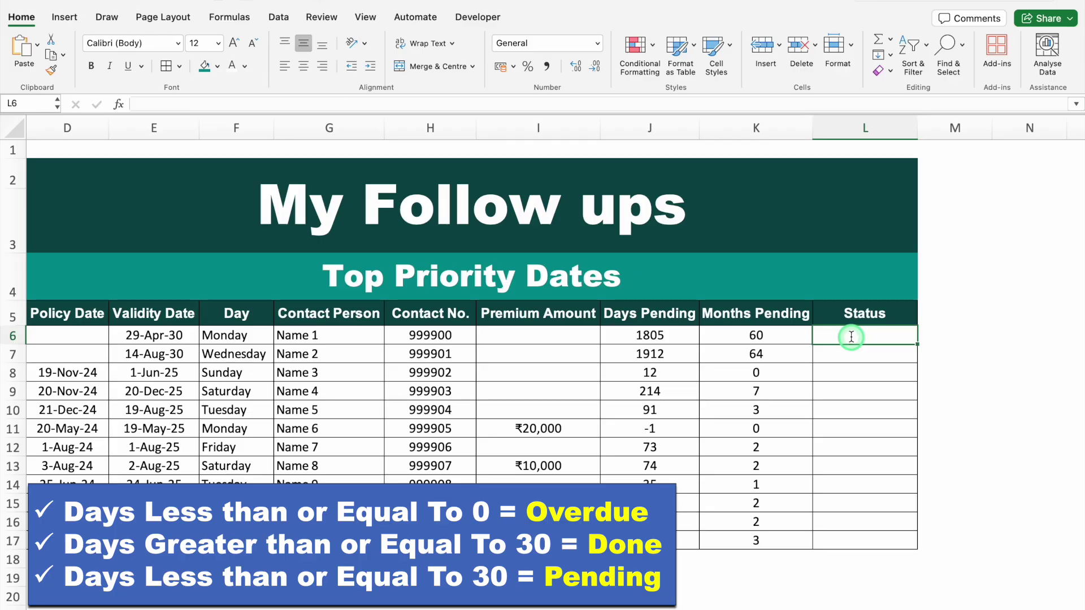
Start the Status formula in L6 with an IF test that returns "Overdue" when J6<=0.
type("=if")
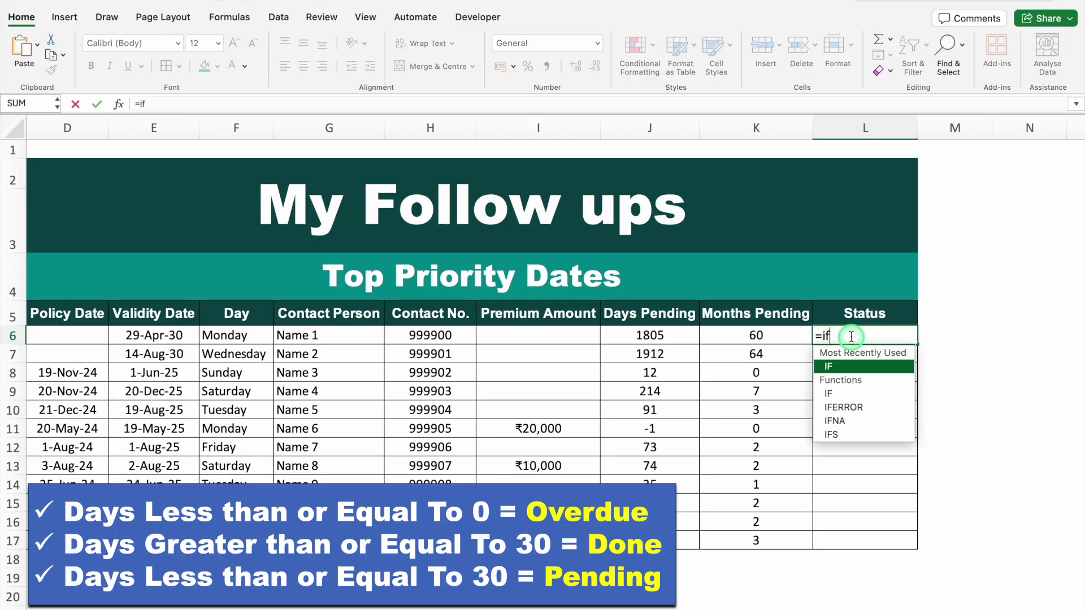
double_click(857, 370)
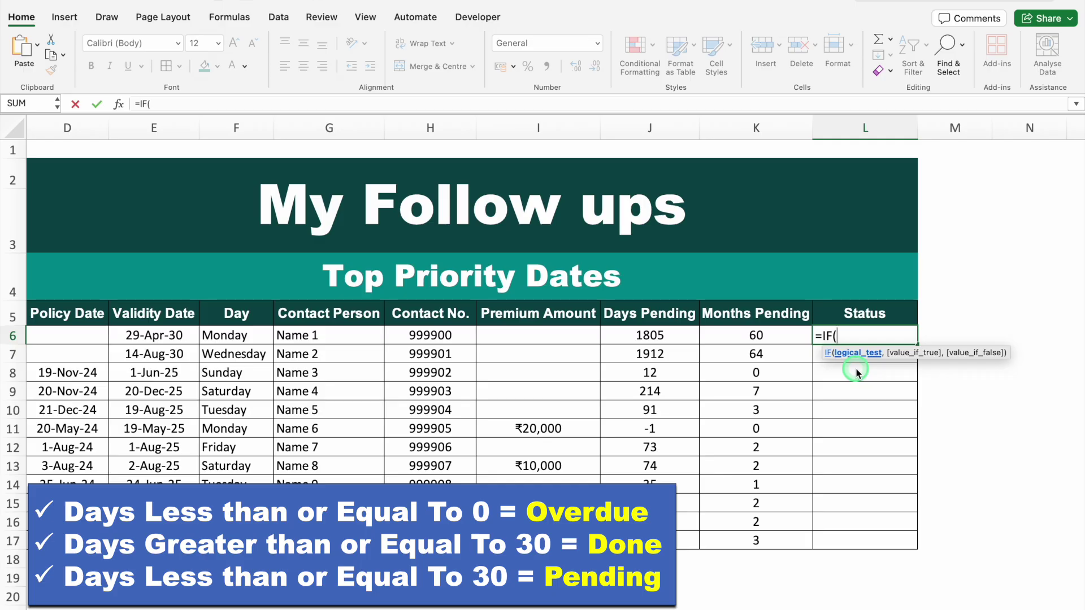
left_click(655, 336)
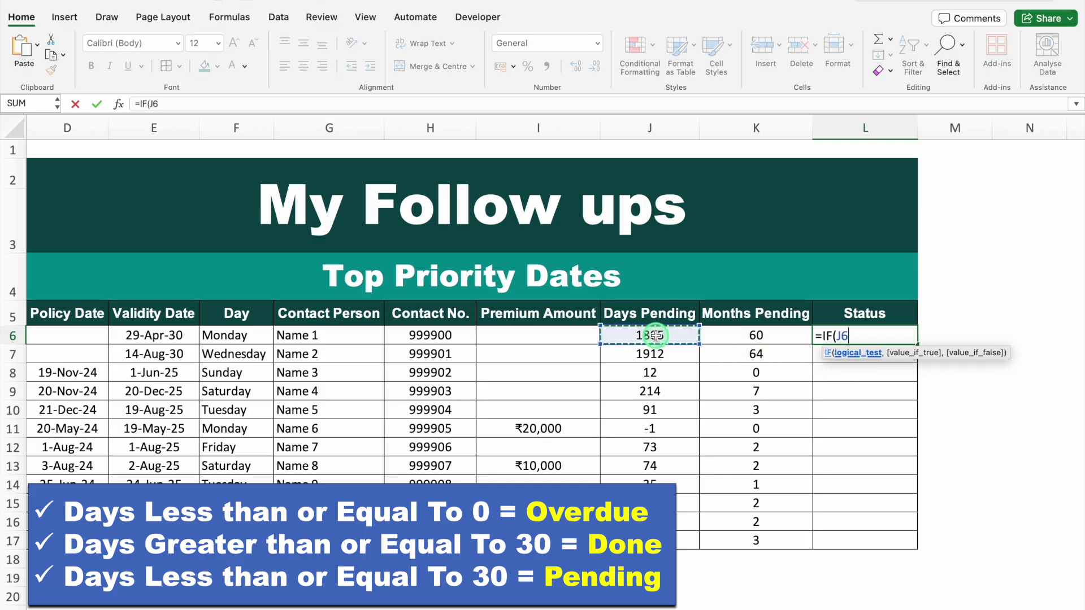
type("<=0,")
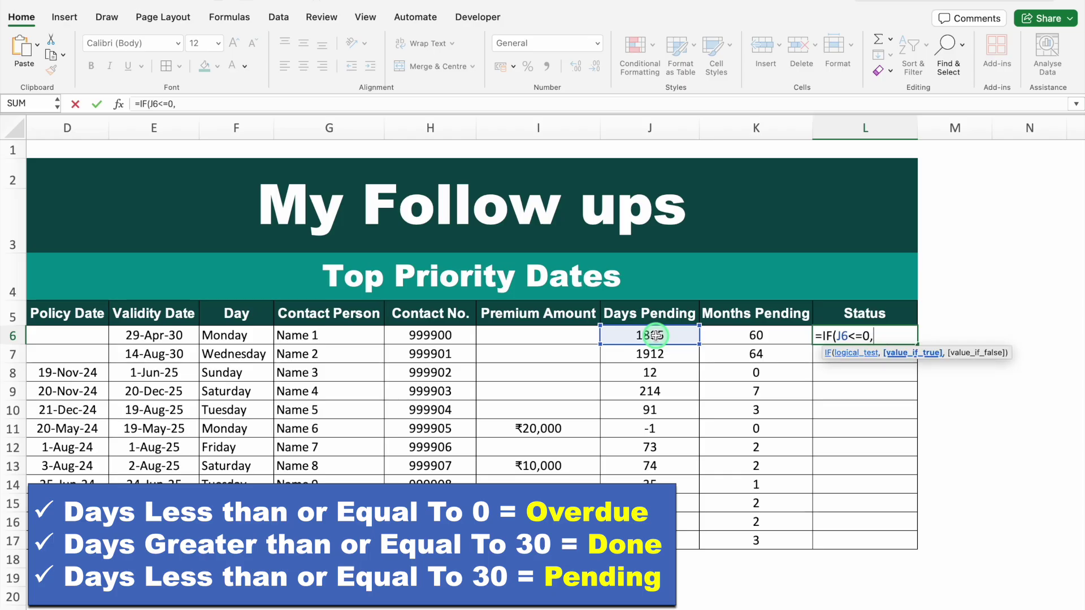
type("\"Overdue")
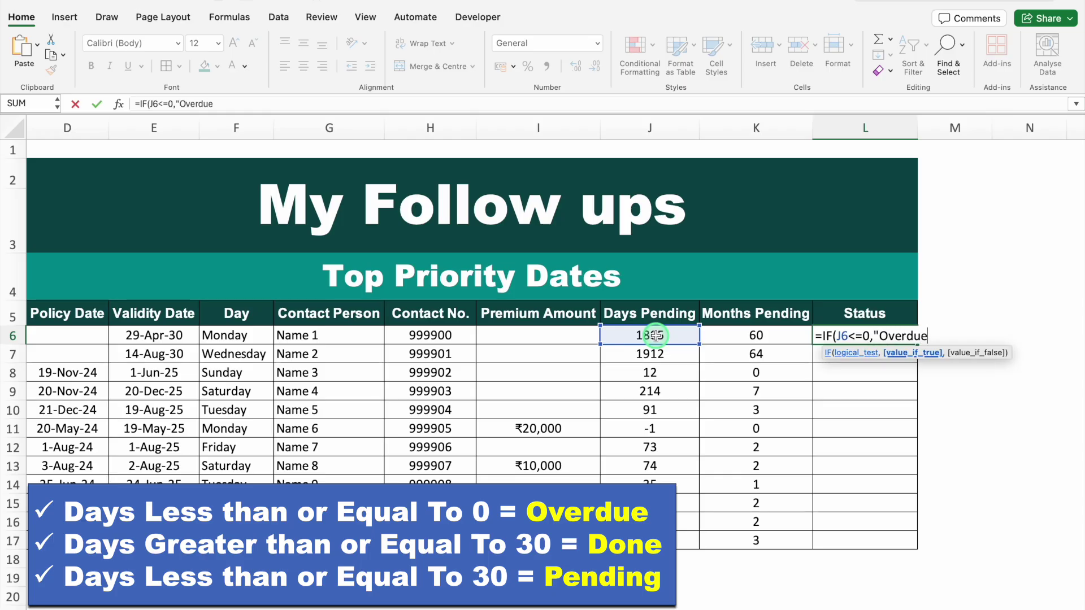
type("\",")
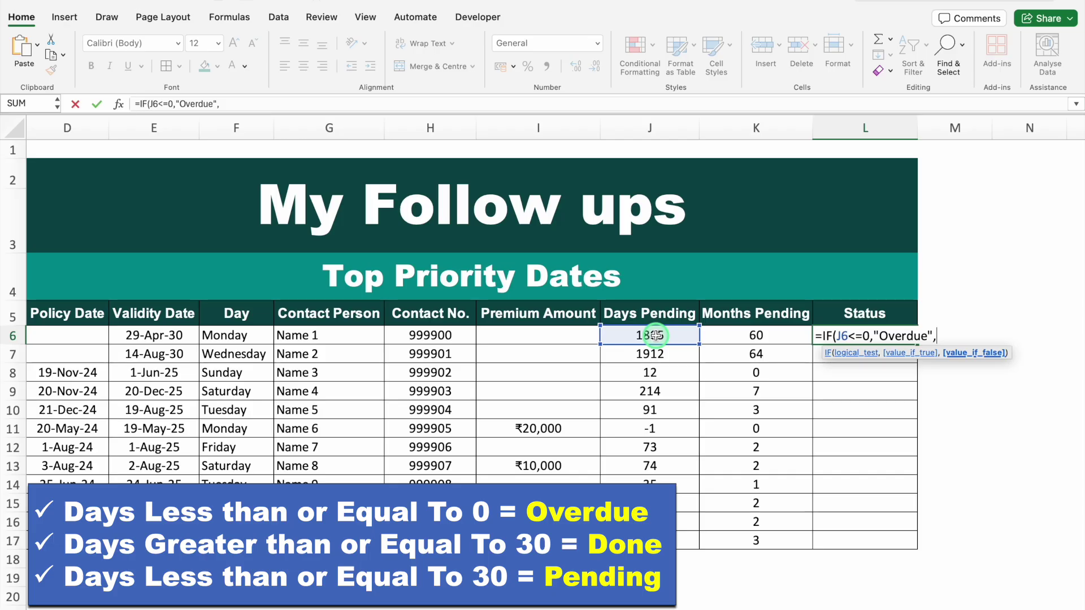
Nest a second IF in the L6 formula that returns "Done" when J6>=30.
type("IF(")
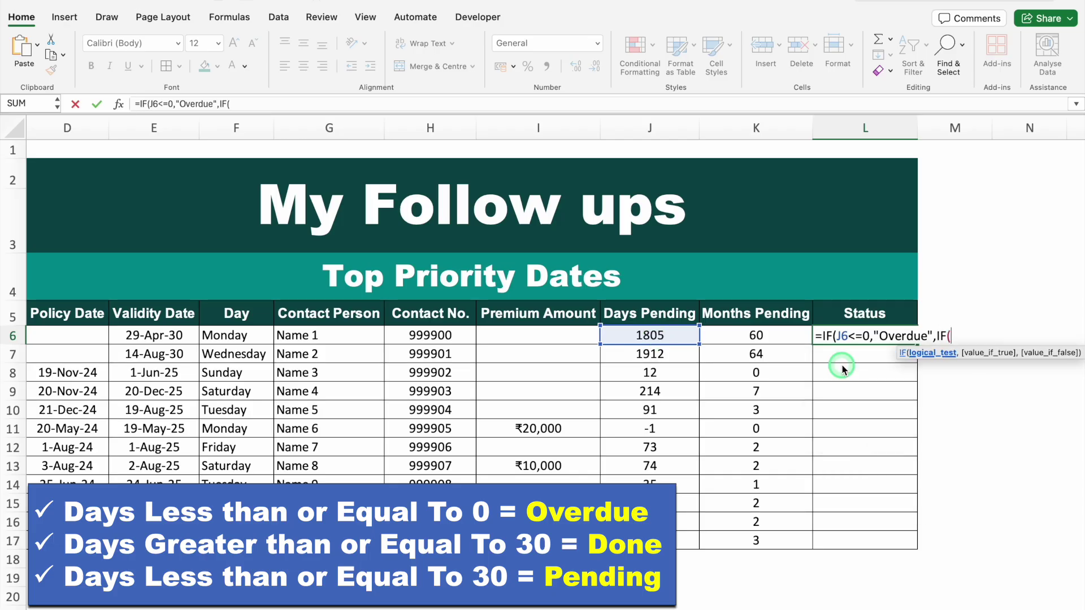
left_click(671, 334)
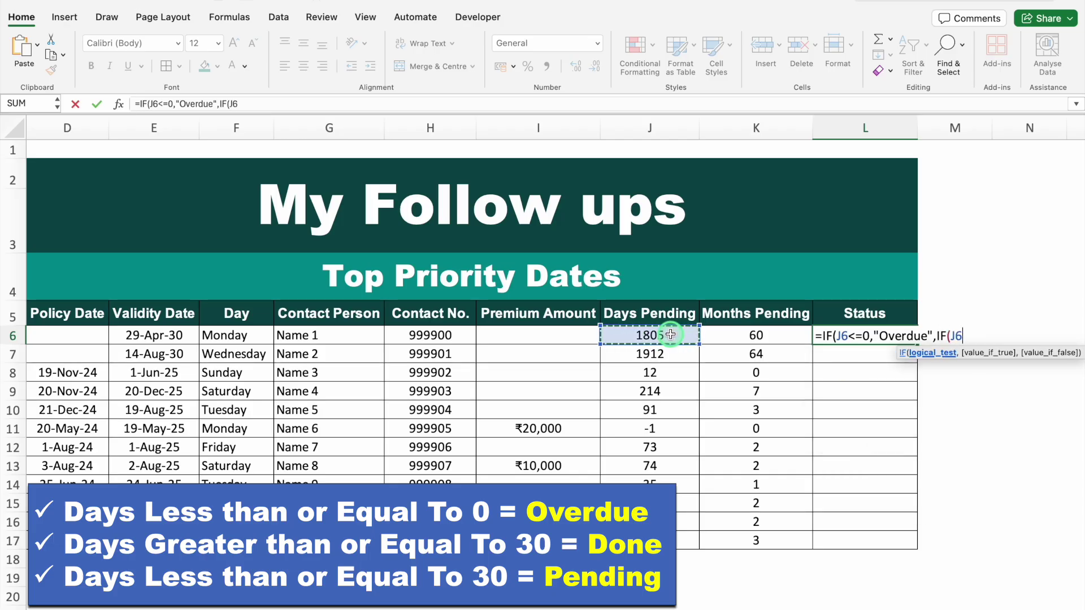
type(">")
type("=")
type("30")
type(",\"")
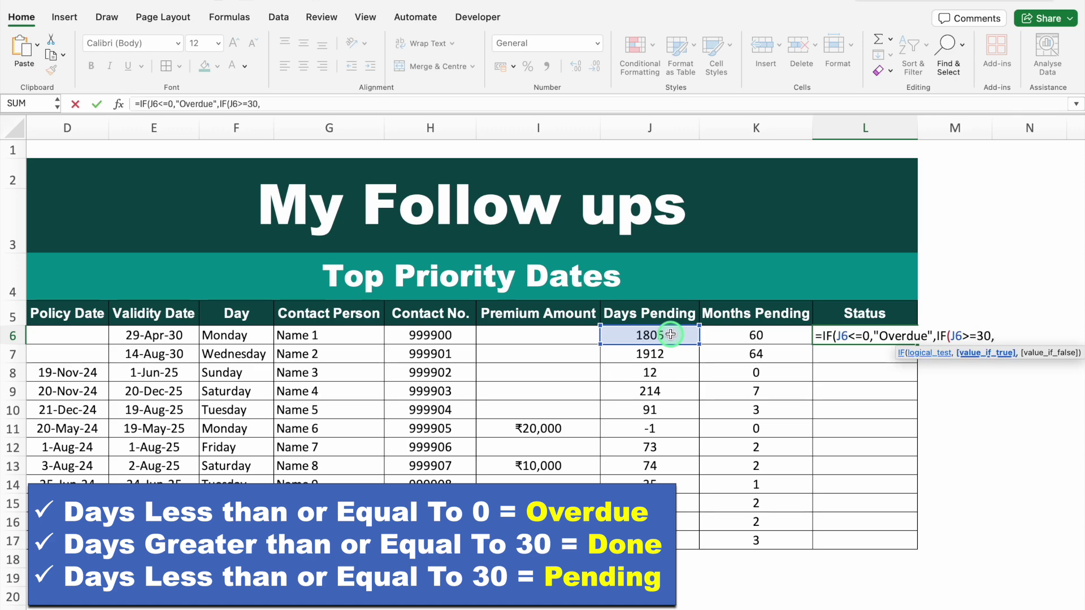
type("Done\",IF")
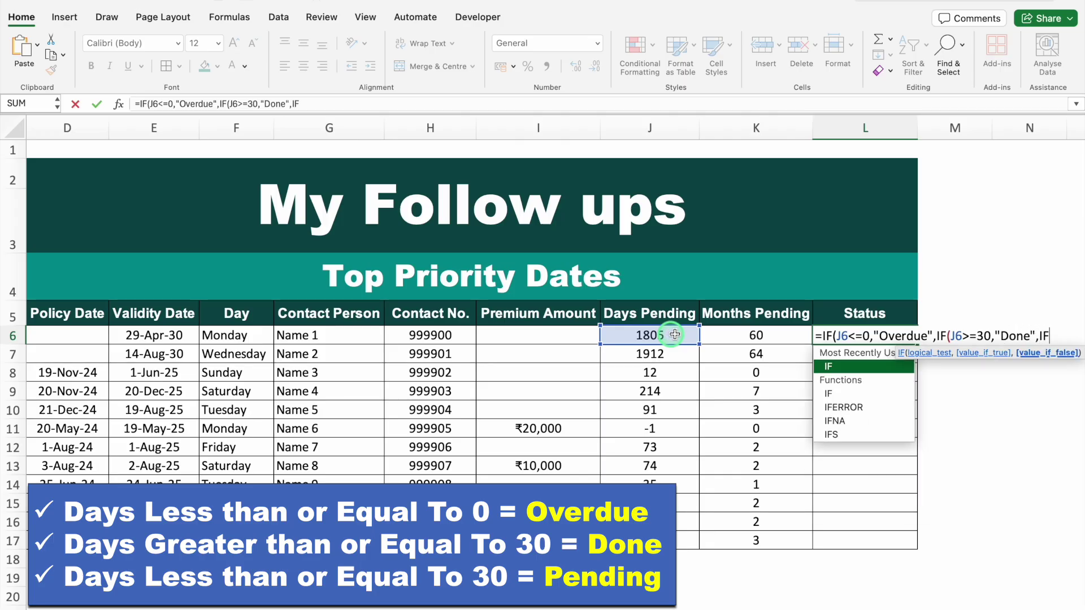
Complete the L6 formula with a nested IF(J6<=30,"Pending"), close all parentheses, and fill it down the Status column through L17.
type("(")
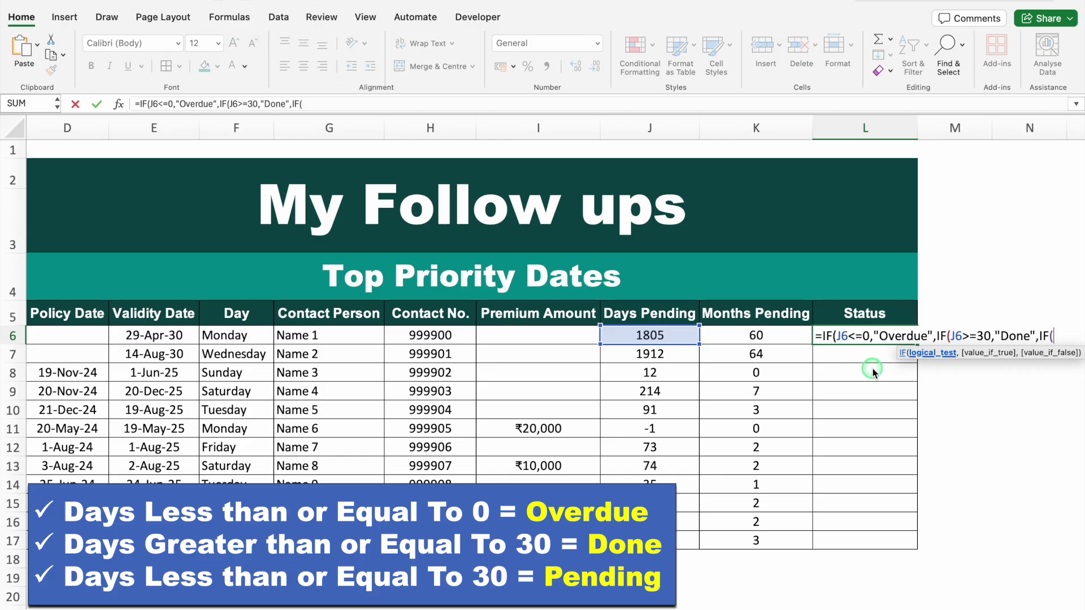
left_click(673, 335)
type("<")
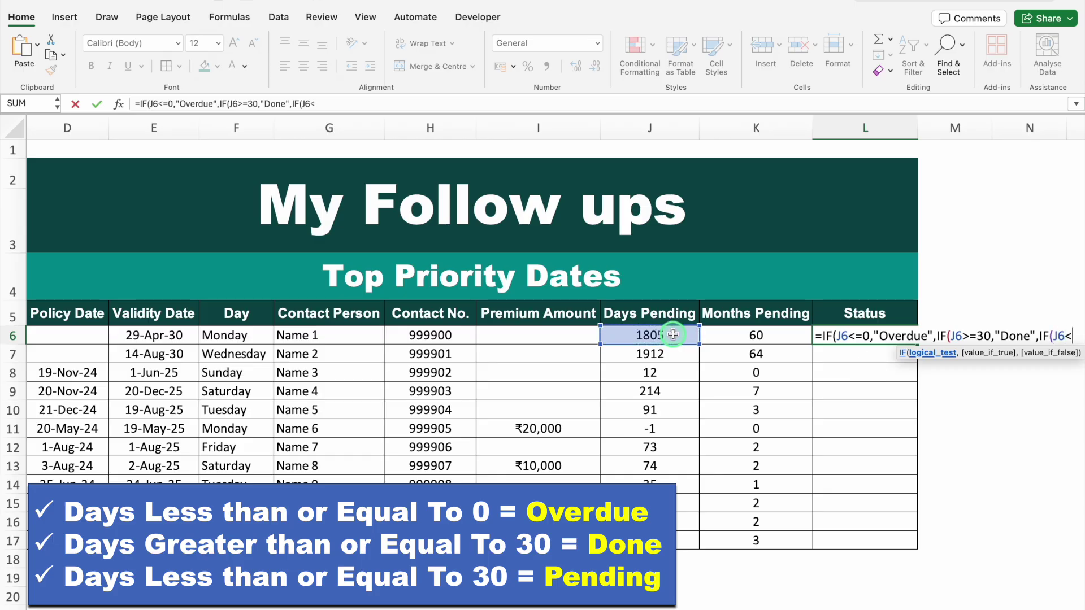
type("=30")
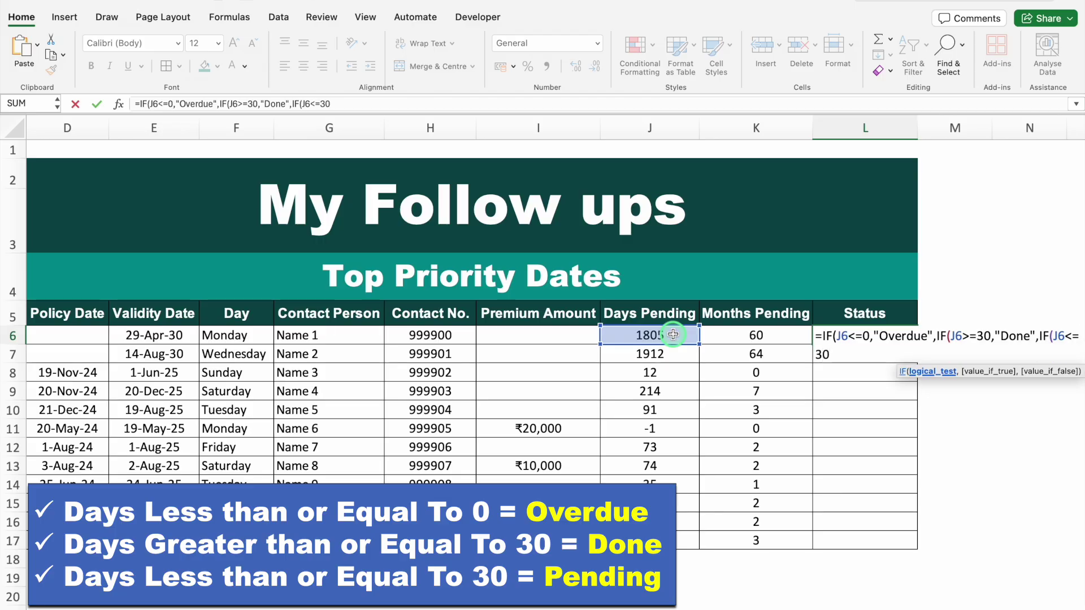
type(",")
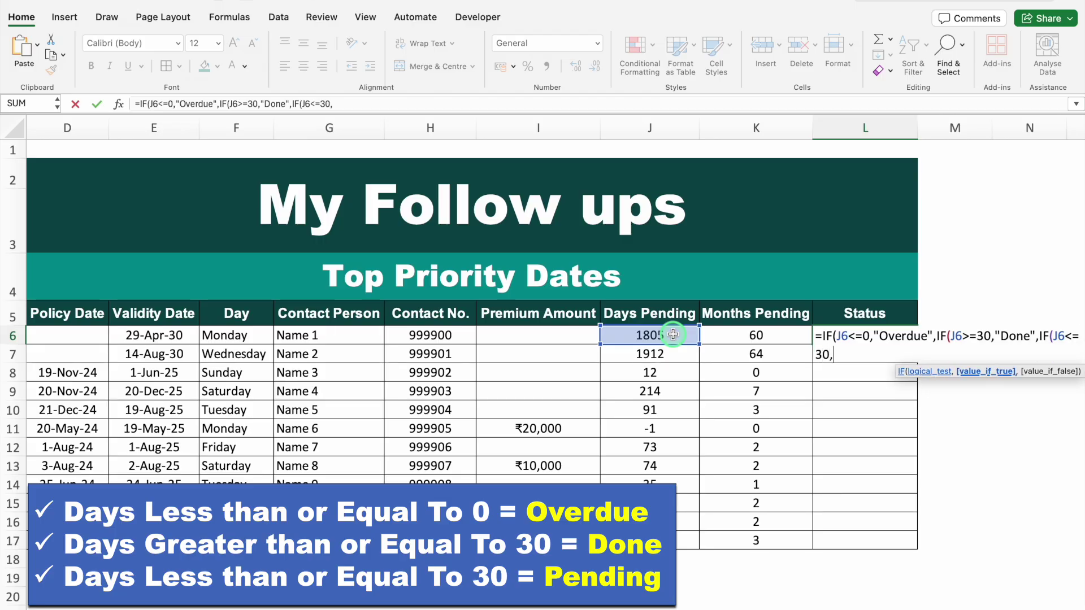
type("\"Pending\"")
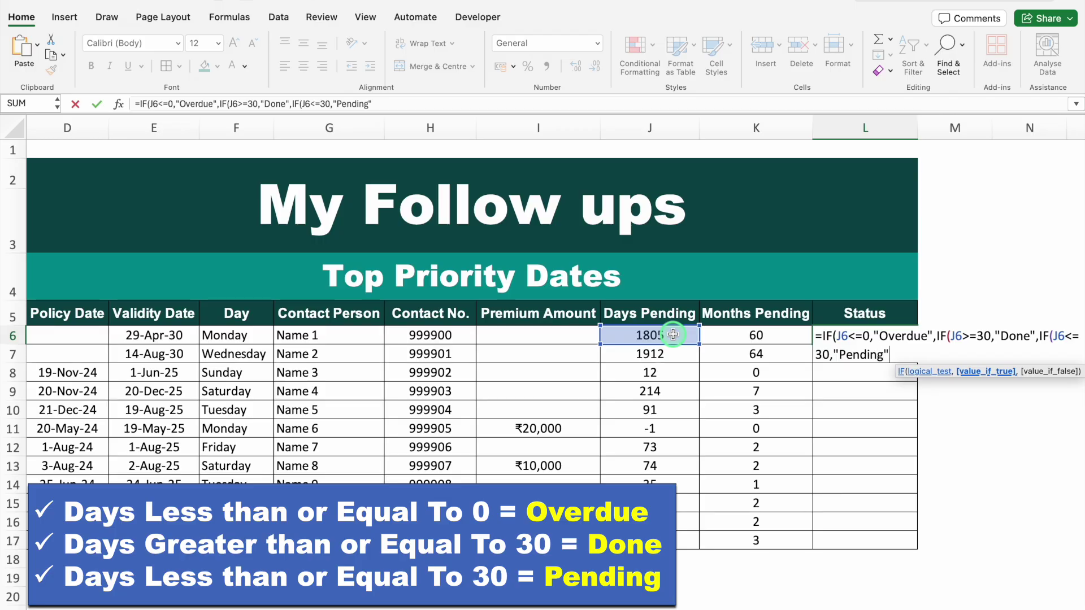
type(")")
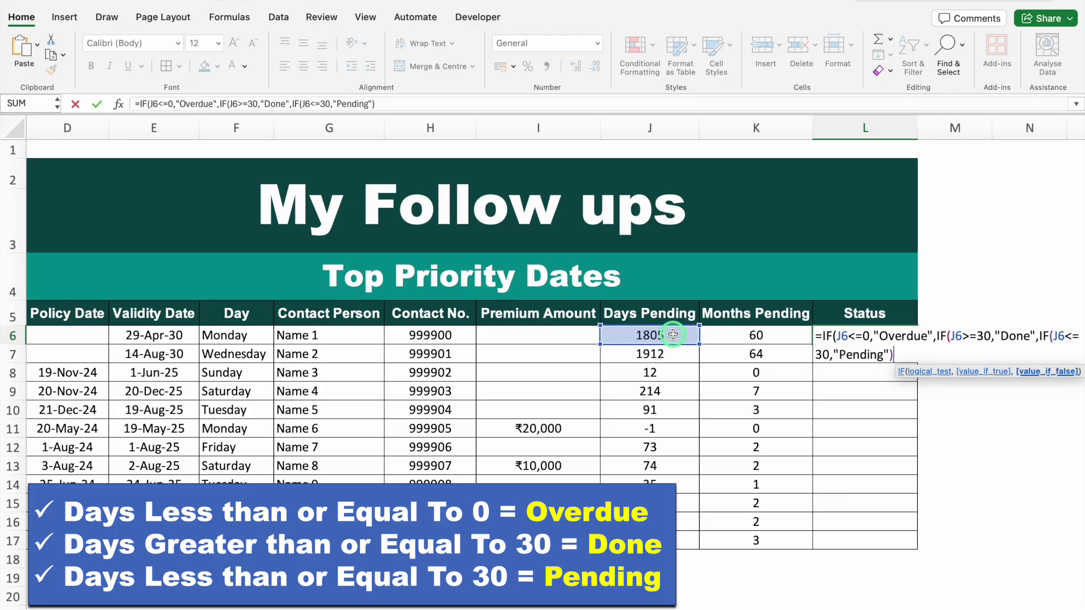
type("))")
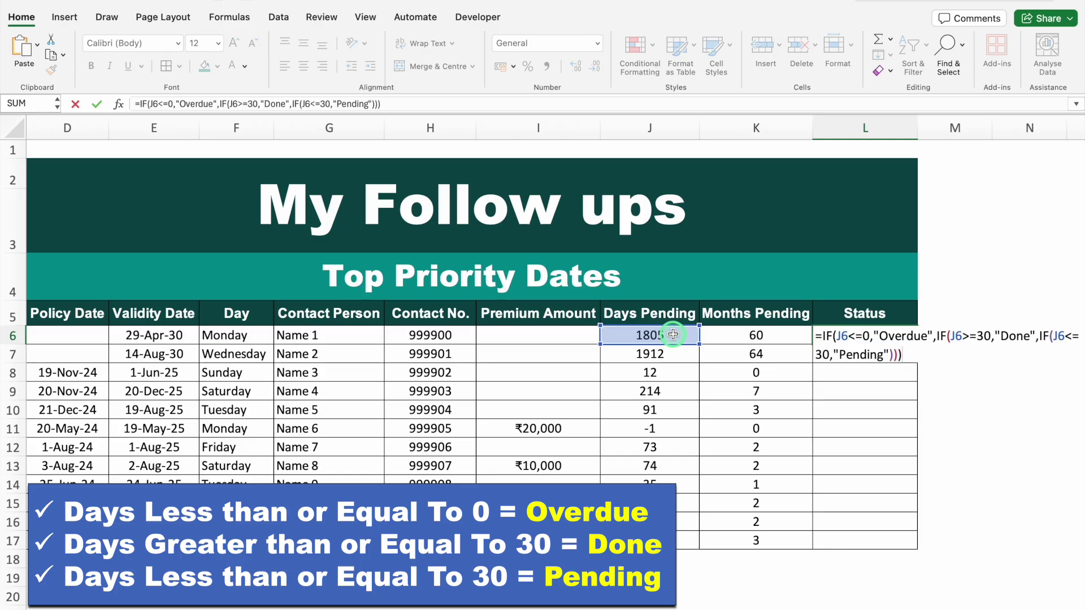
key("Return")
left_click(844, 335)
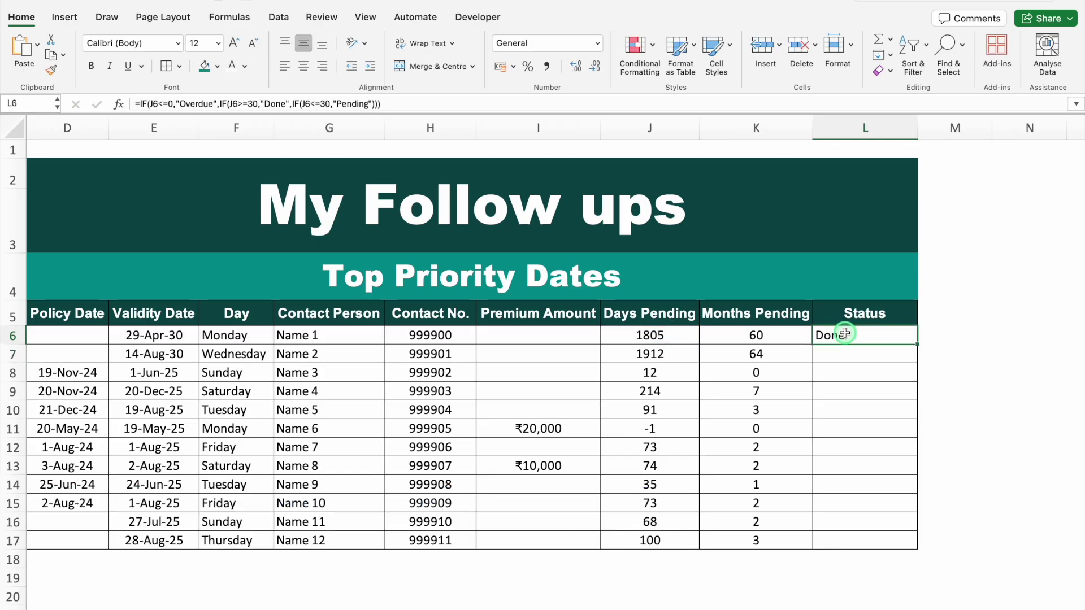
double_click(917, 345)
Clear the validity dates in E6:E17 to test the formulas with empty dates, and undo the deletion.
left_click(180, 335)
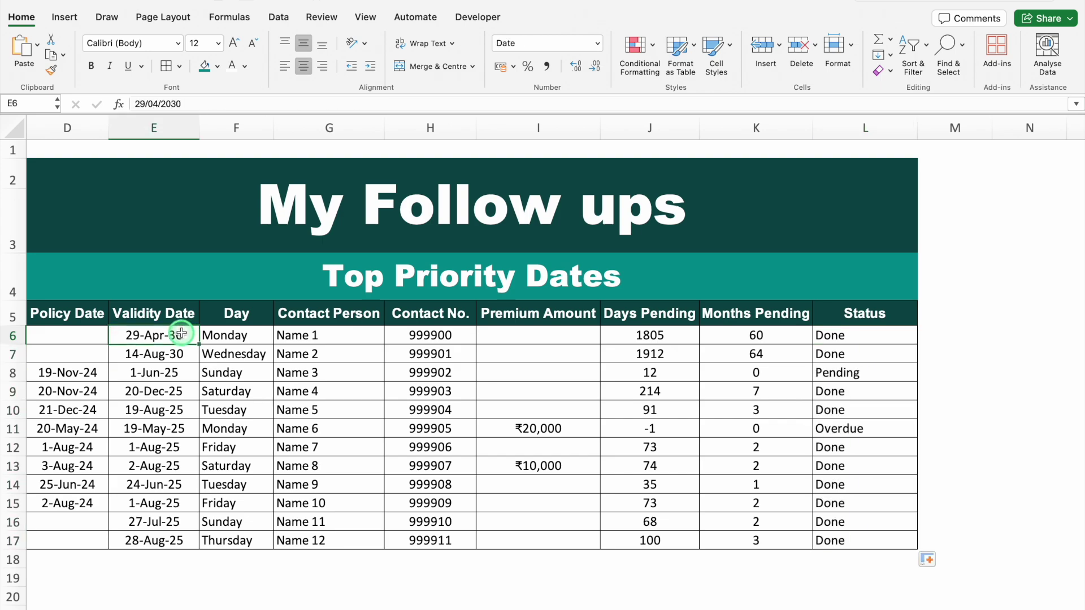
left_click_drag(180, 335, 182, 539)
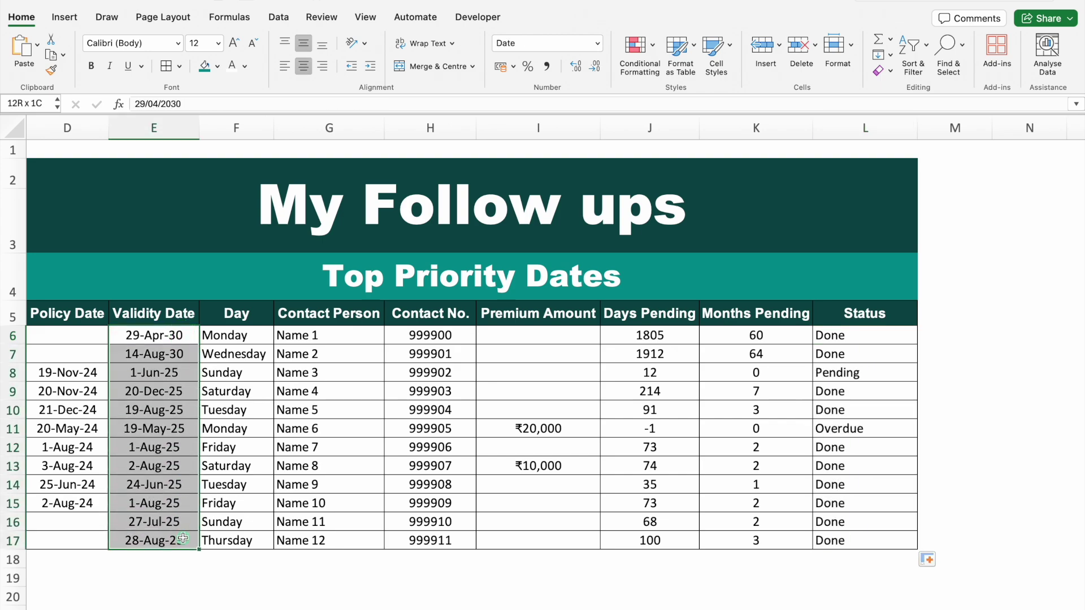
key("Delete")
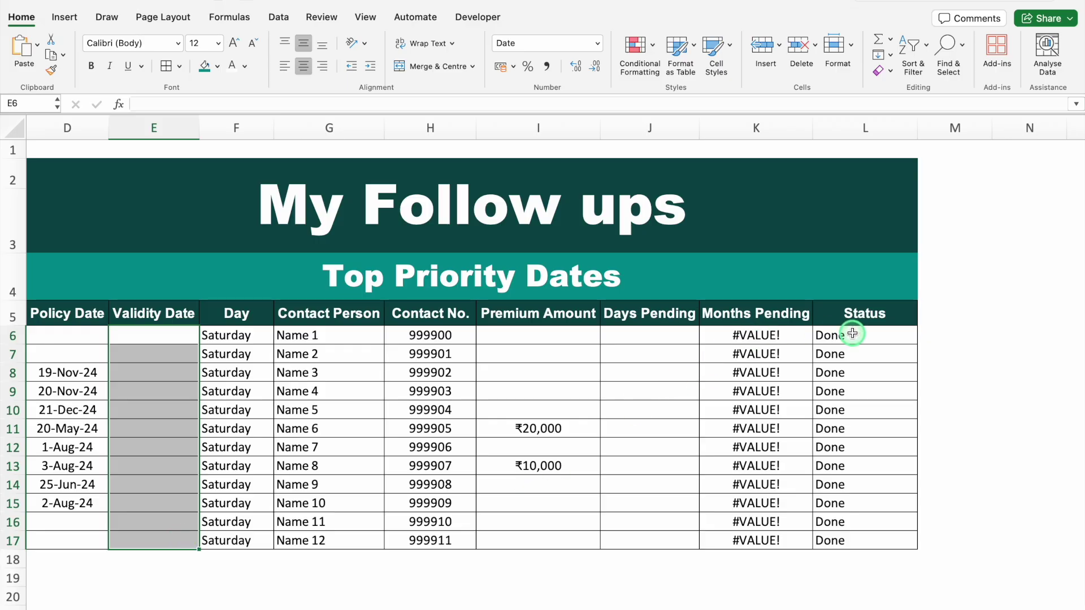
key("super+z")
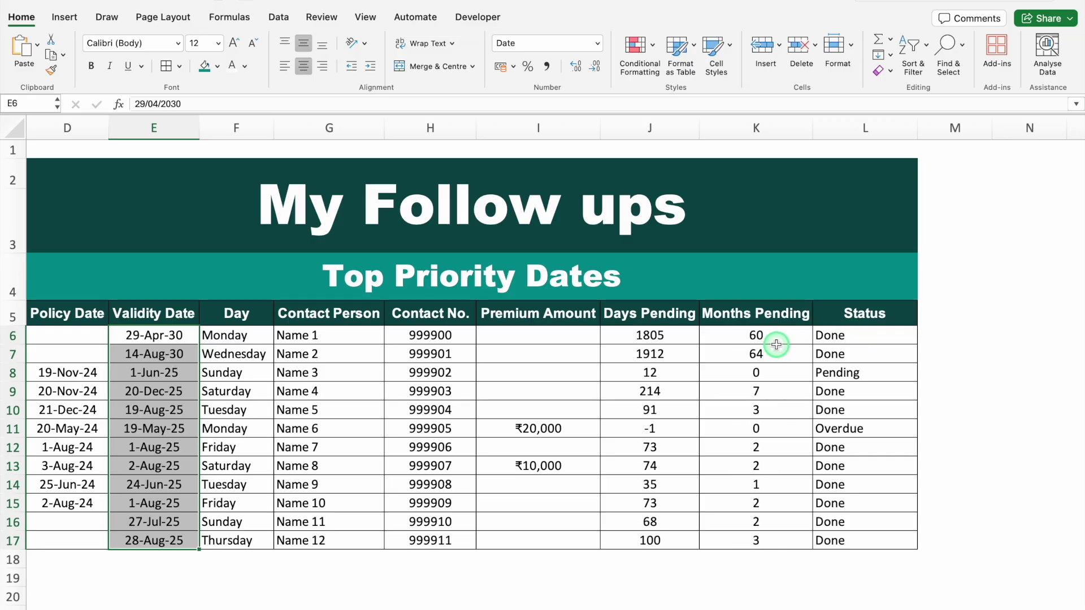
Change the Months Pending formula in K6 to =IFERROR(J6/30,"") and fill it down through K17.
left_click(761, 335)
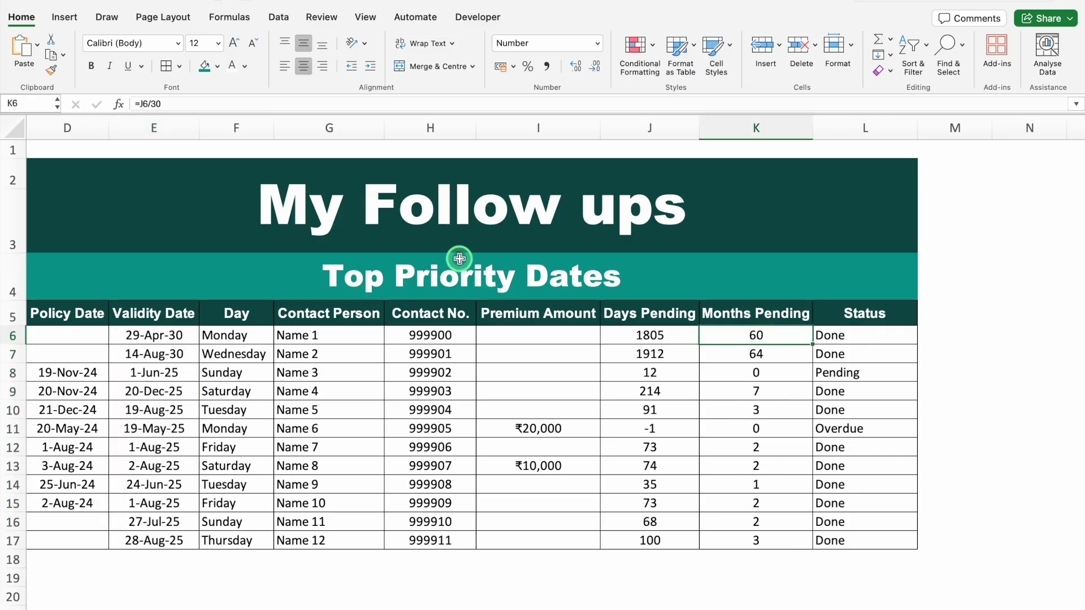
double_click(735, 335)
left_click(704, 334)
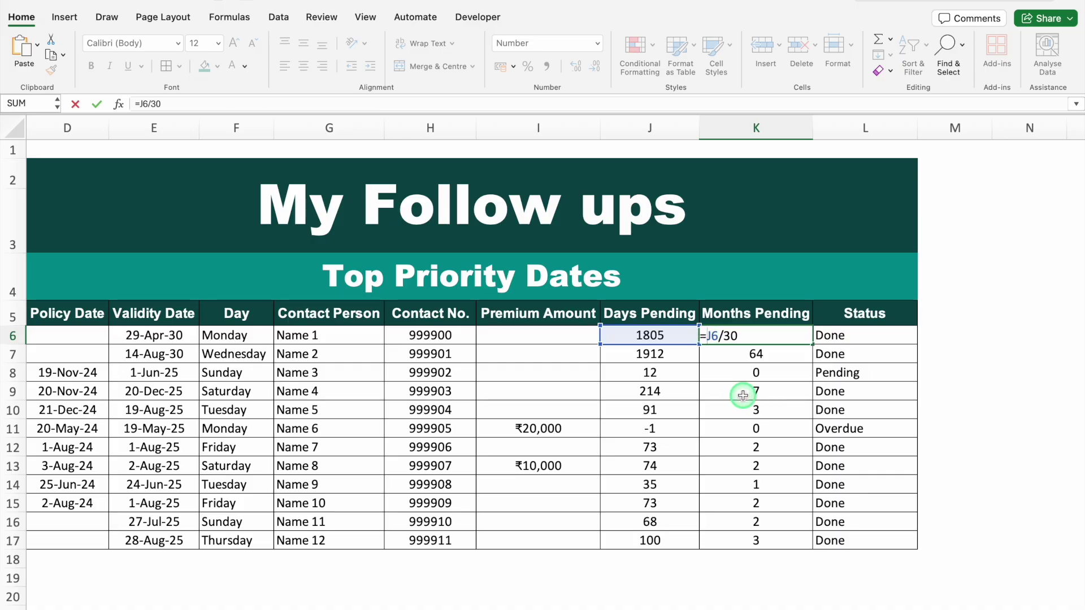
type("iferr")
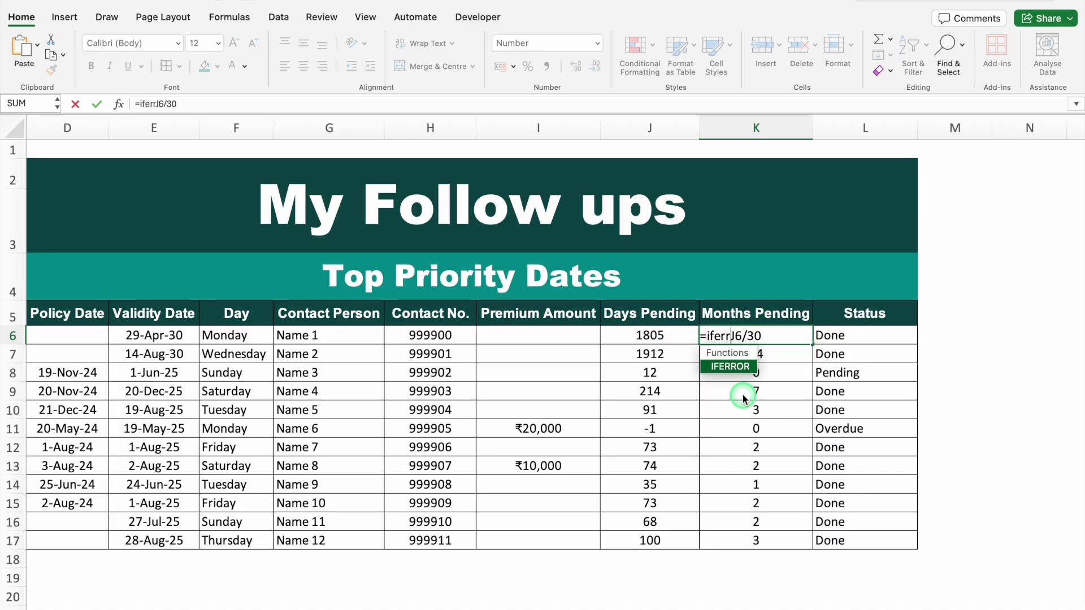
key("Tab")
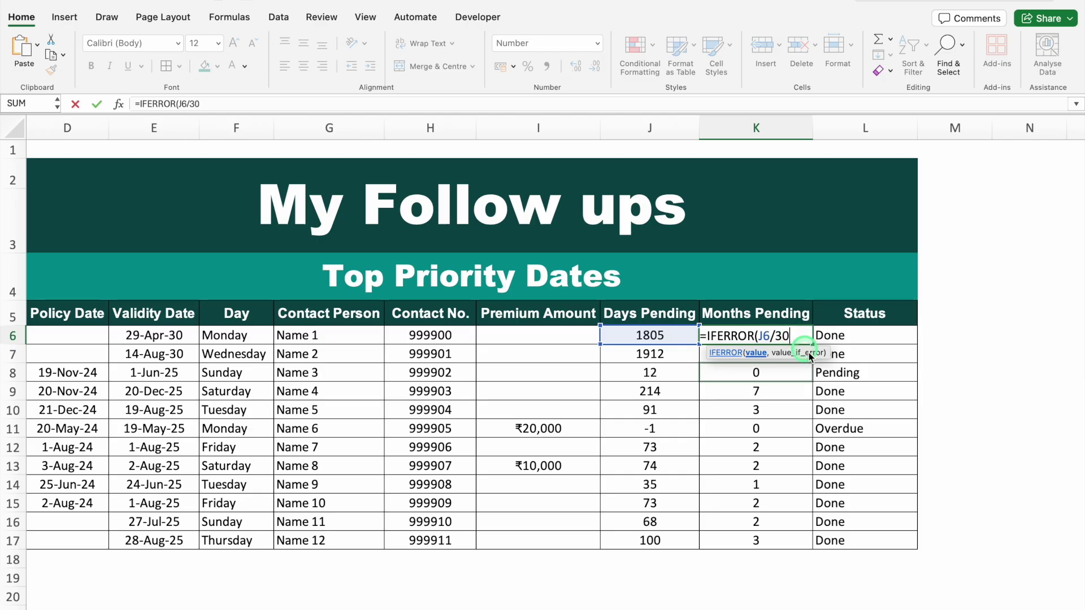
type(",\"\"")
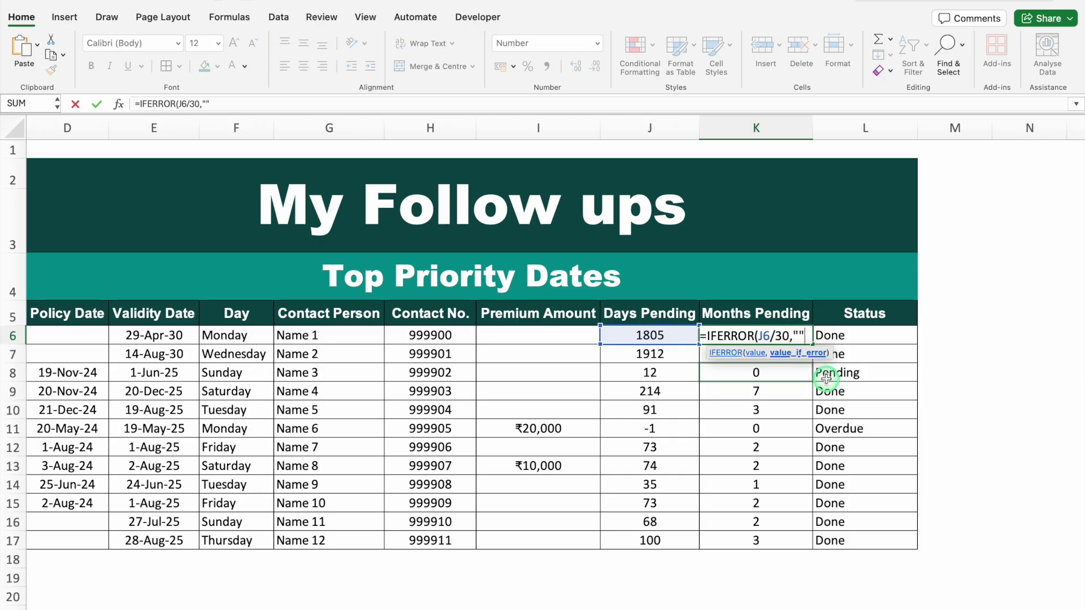
type(")")
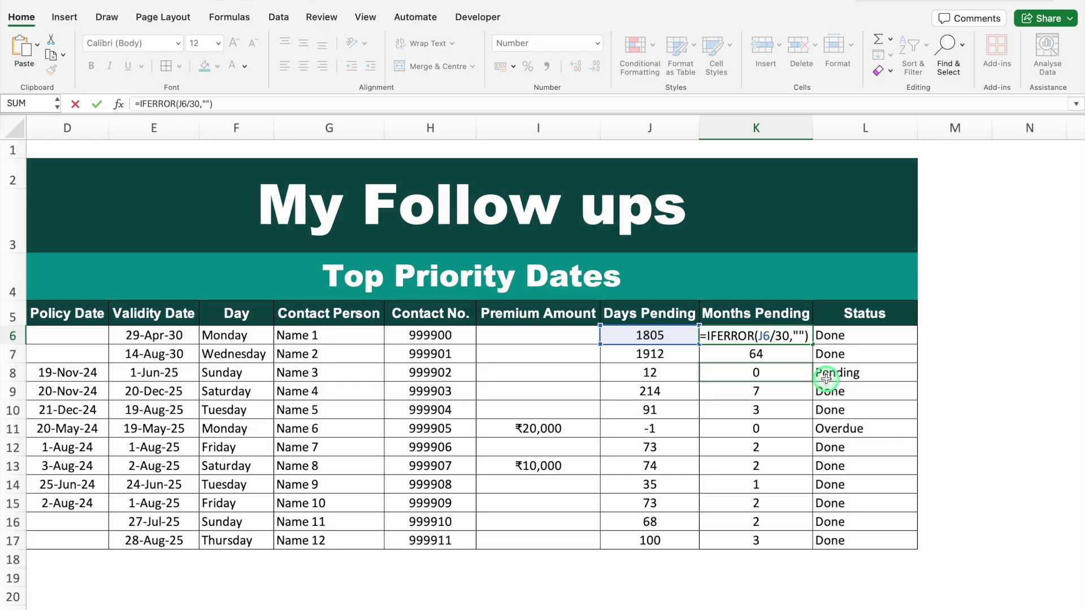
key("Return")
left_click(808, 340)
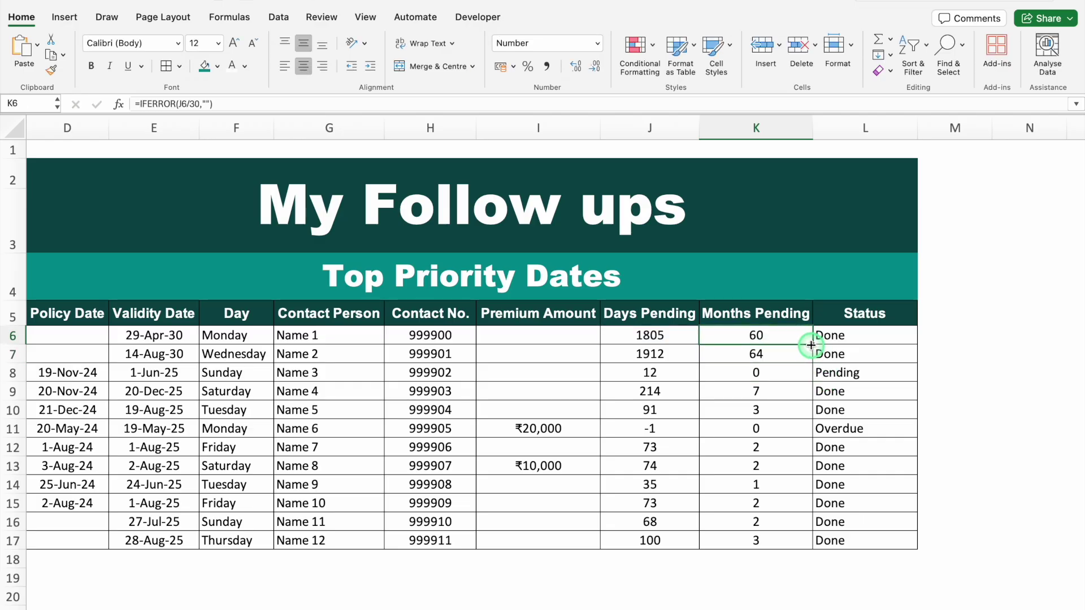
double_click(812, 345)
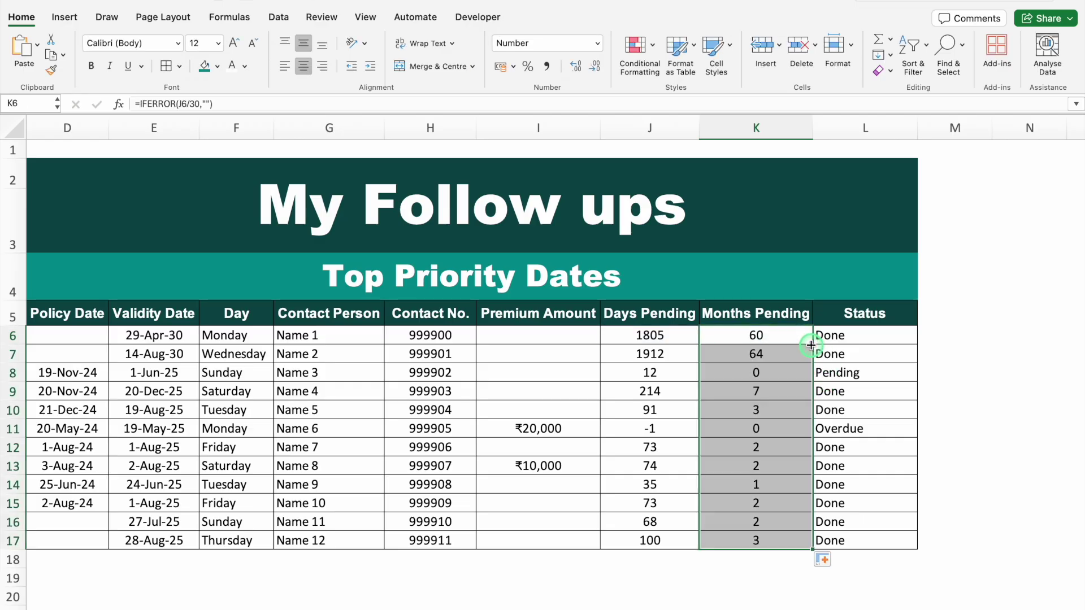
Wrap the L6 status formula in an outer IF that returns a blank when the validity date is empty, starting =IF(E6="","",.
left_click(850, 335)
double_click(850, 335)
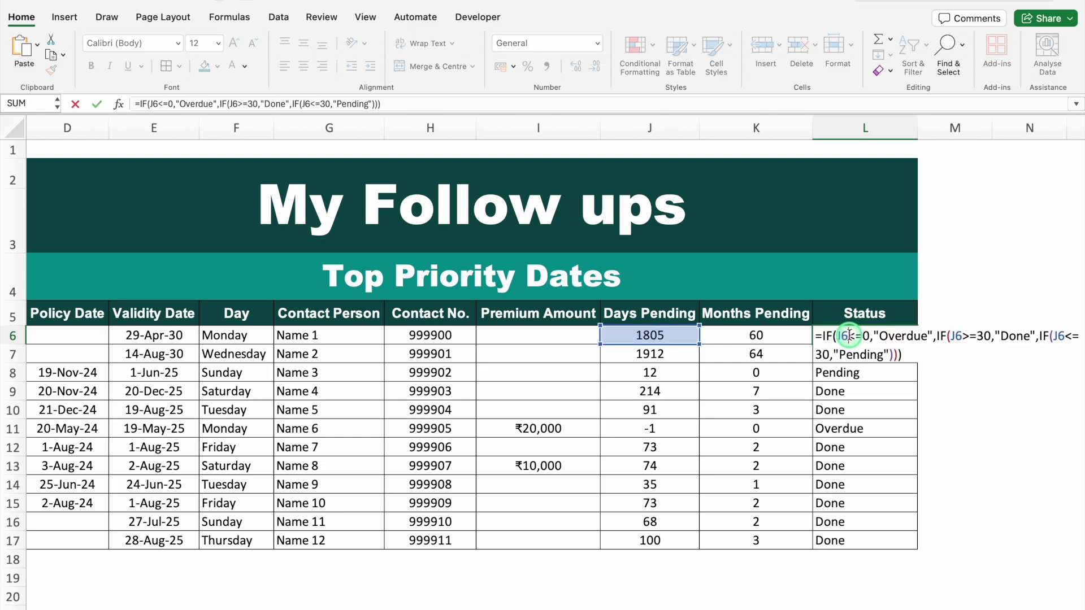
left_click(822, 335)
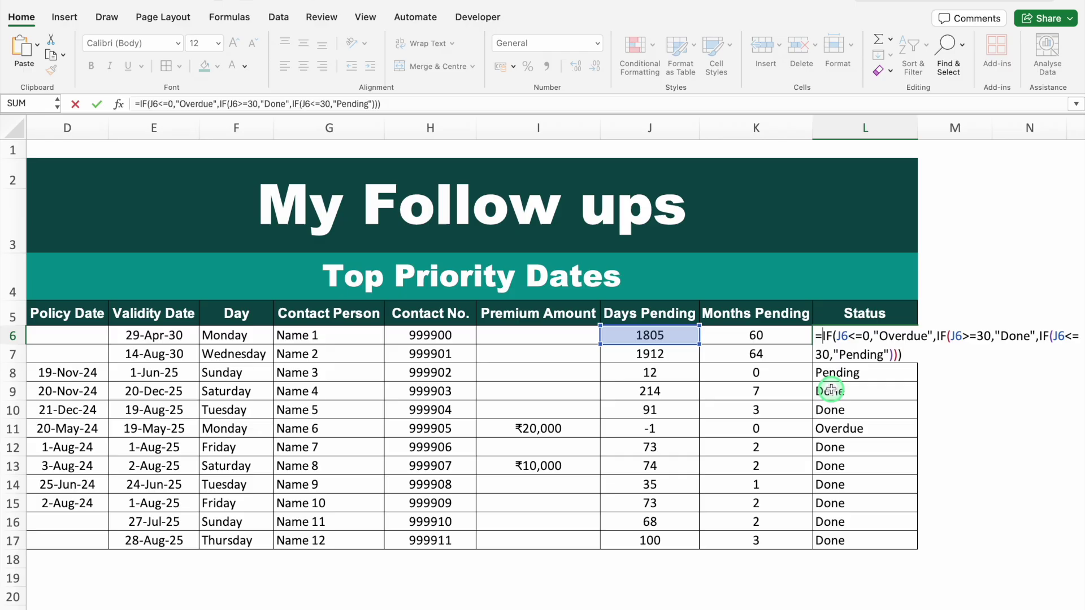
type("IF(")
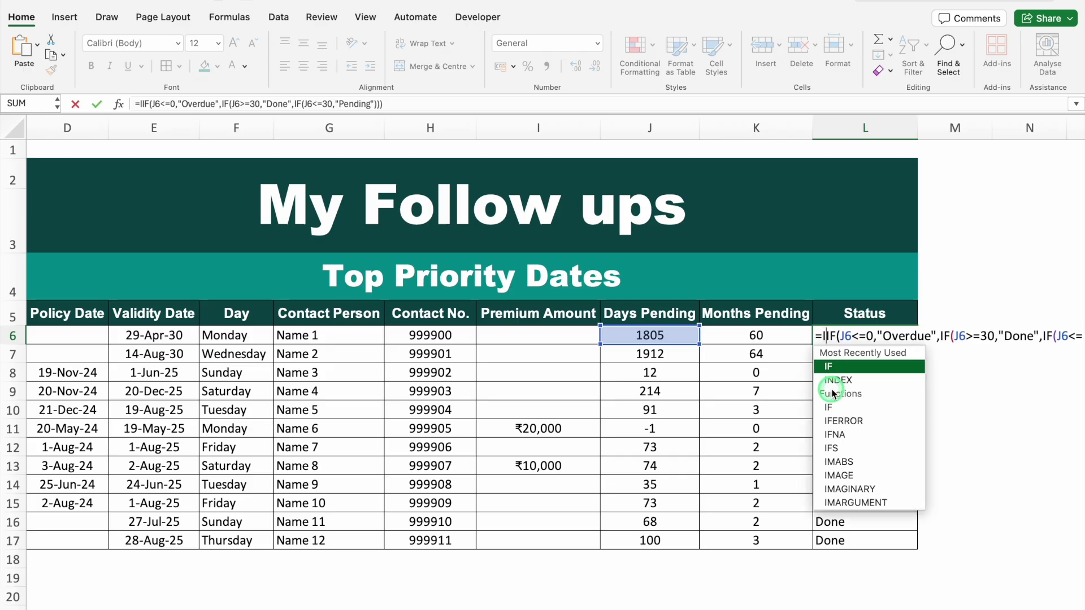
left_click(180, 335)
type("=\"\"")
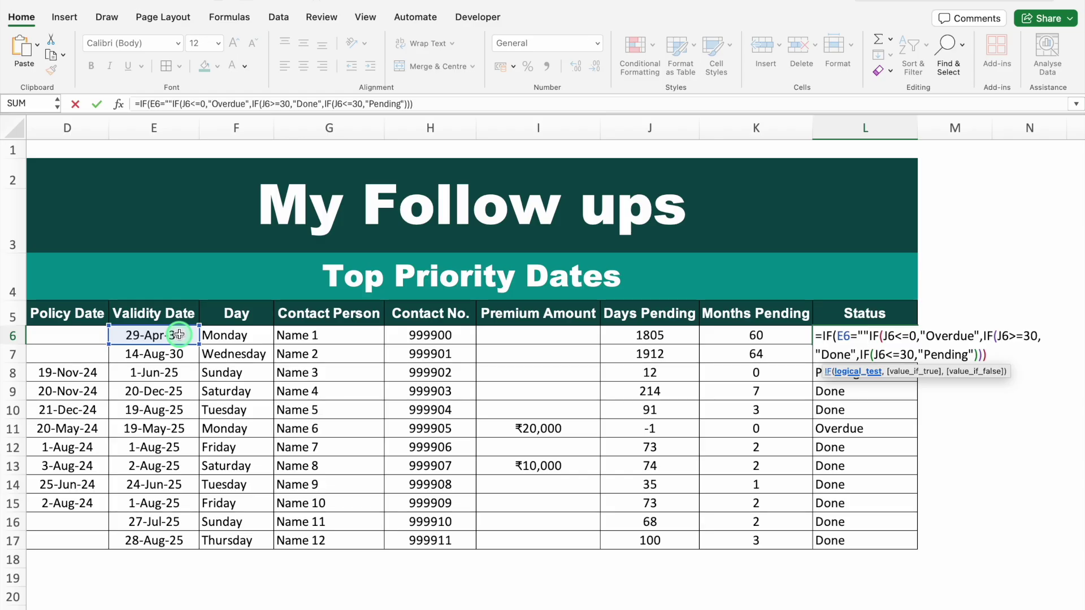
type(",")
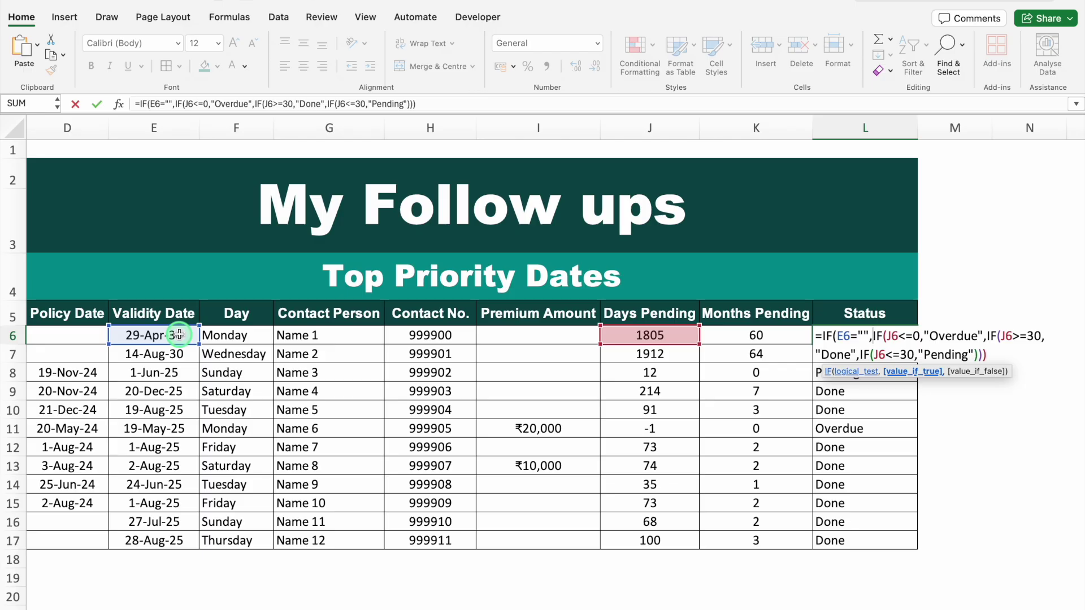
type("\"\"")
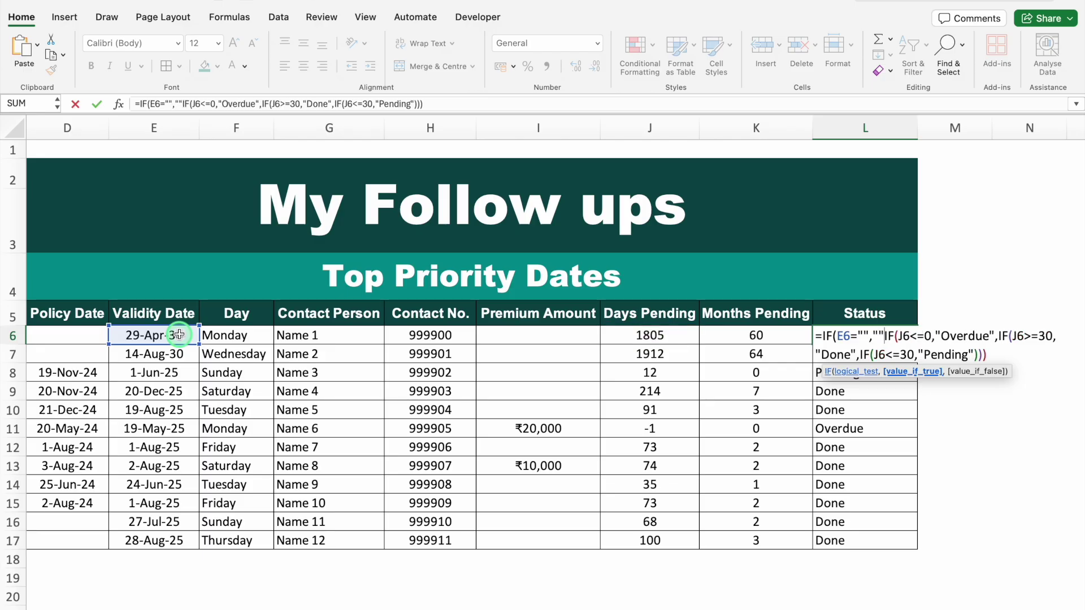
type(",")
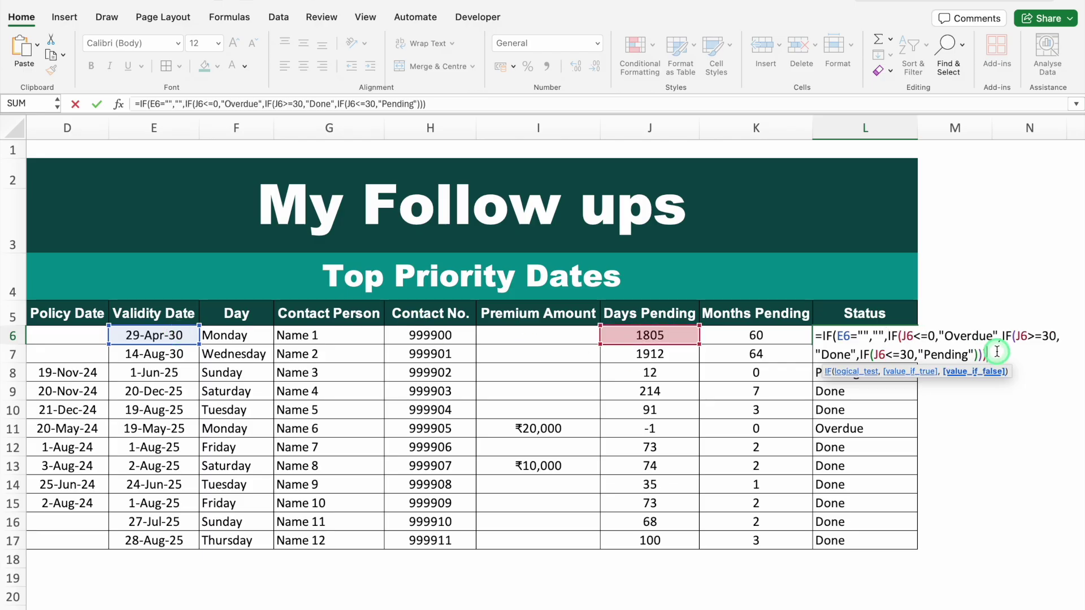
Add the missing closing parenthesis to the L6 formula and fill it down the Status column through L17.
type(")")
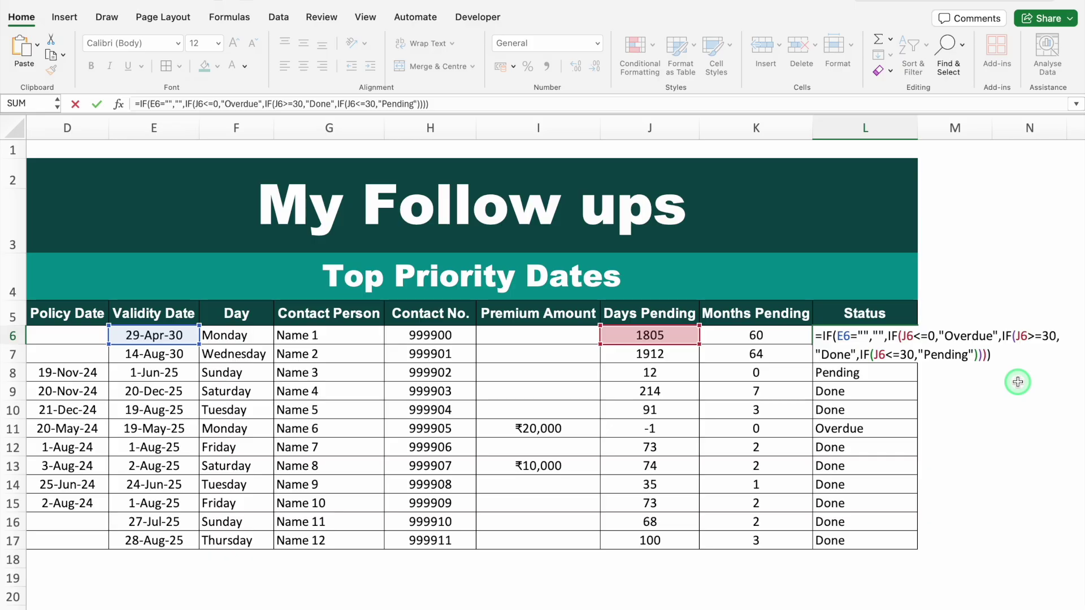
key("Return")
left_click(907, 339)
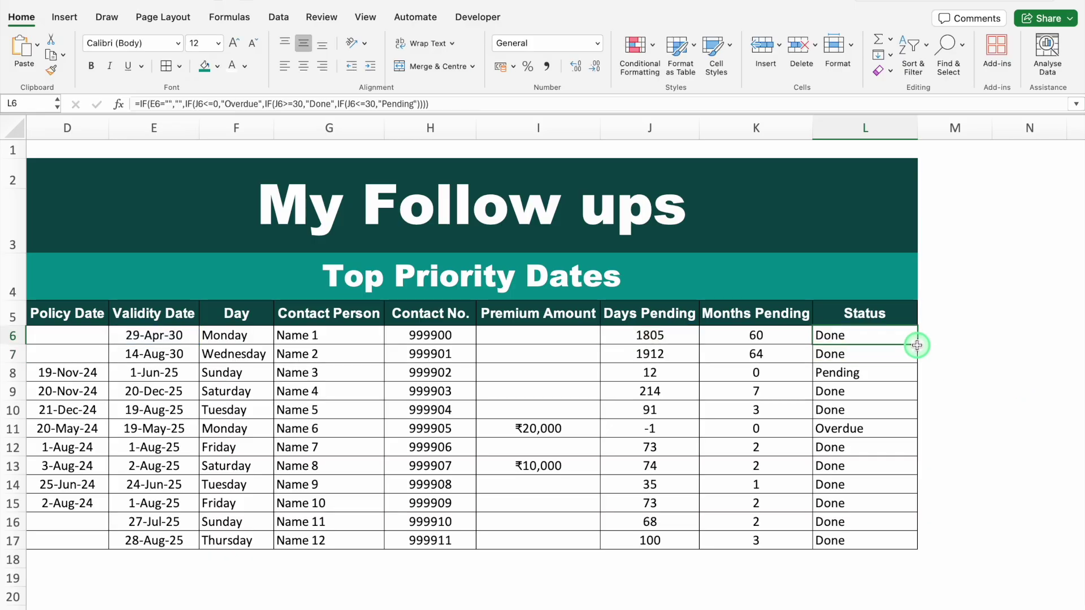
double_click(916, 345)
Clear the validity dates in E6:E17 to test the blank handling of the updated status formula, and undo the deletion.
left_click(173, 335)
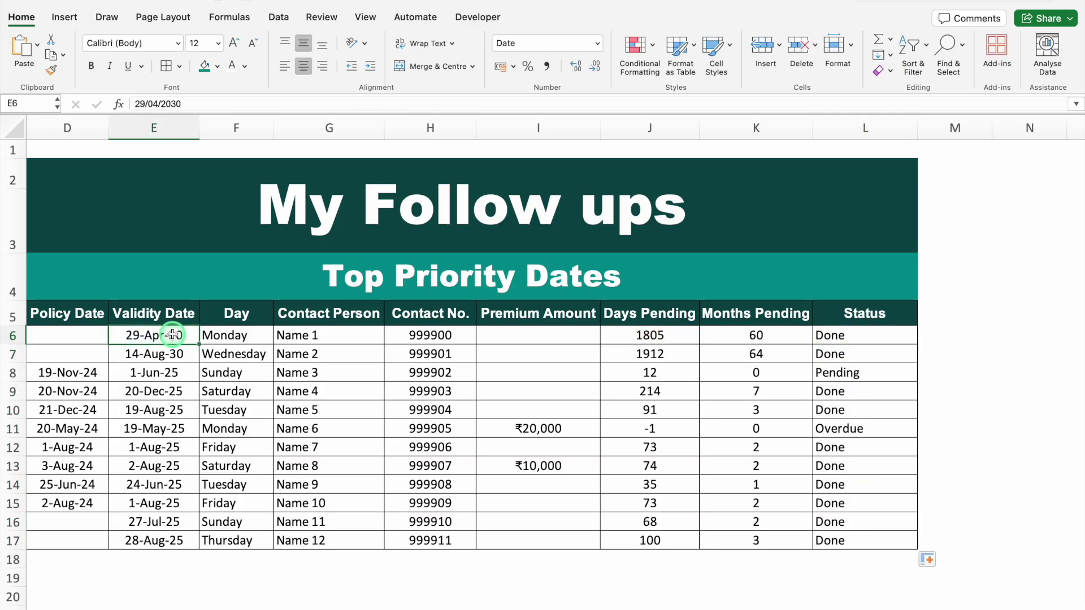
left_click_drag(172, 335, 170, 541)
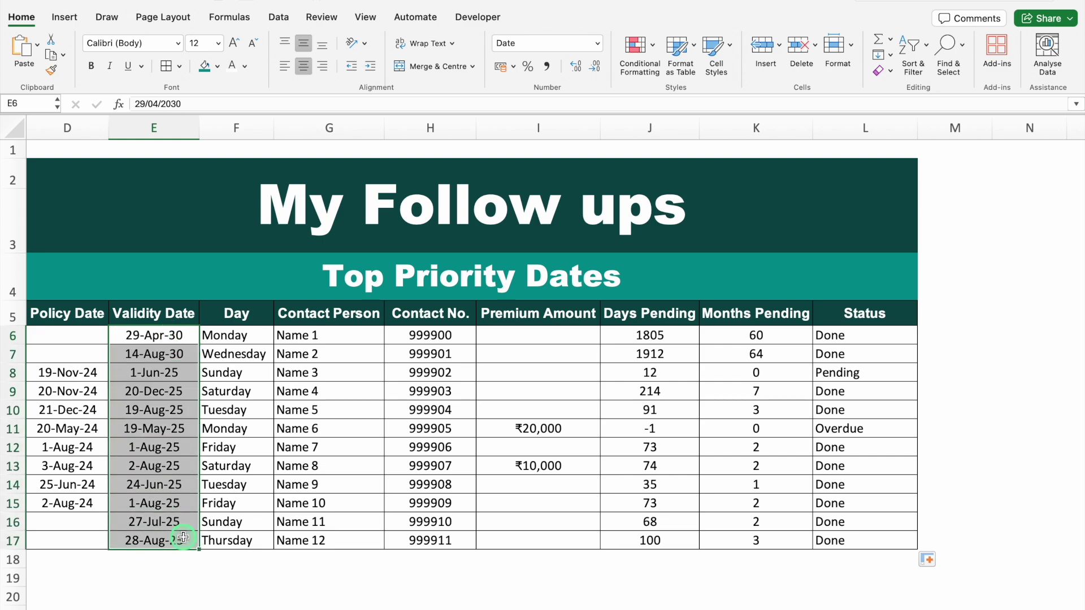
key("Delete")
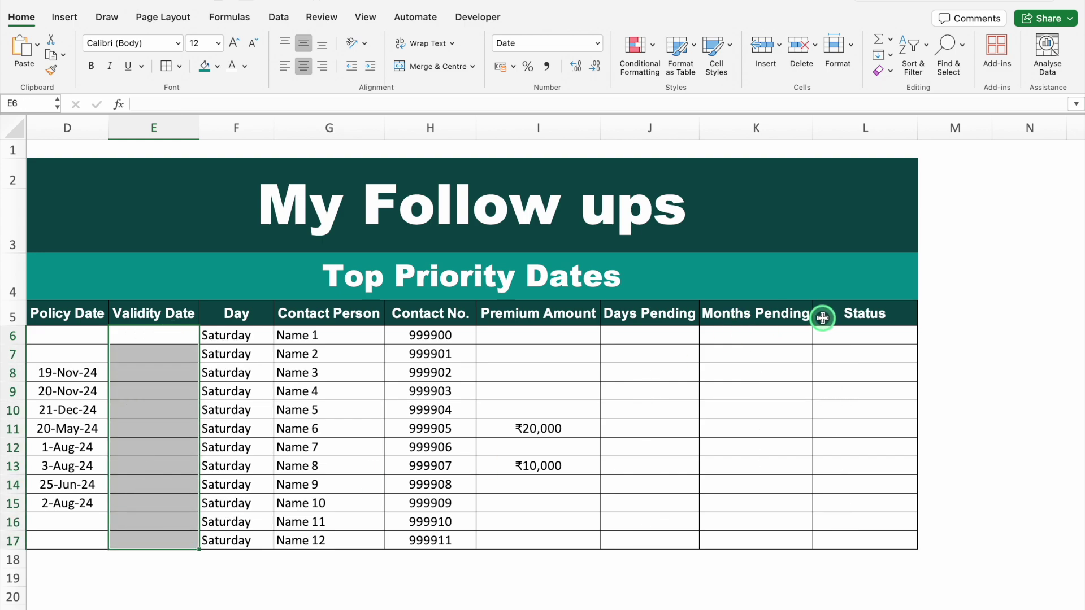
key("super+z")
Start a new conditional formatting rule in the Classic style for the tracker data in C6:L17.
scroll(864, 605, "left", 5)
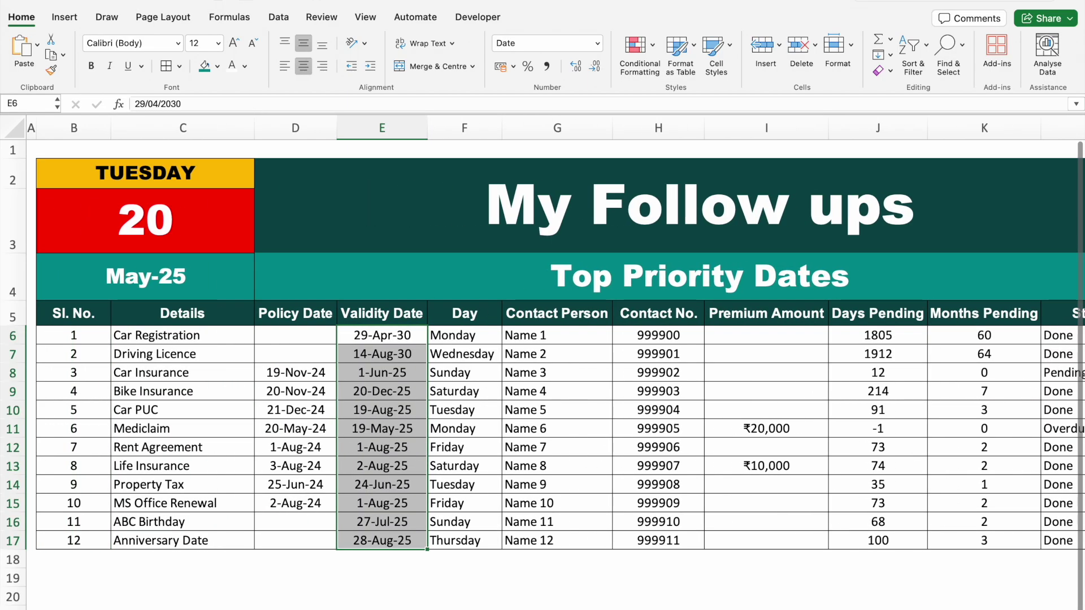
scroll(194, 317, "down", 2)
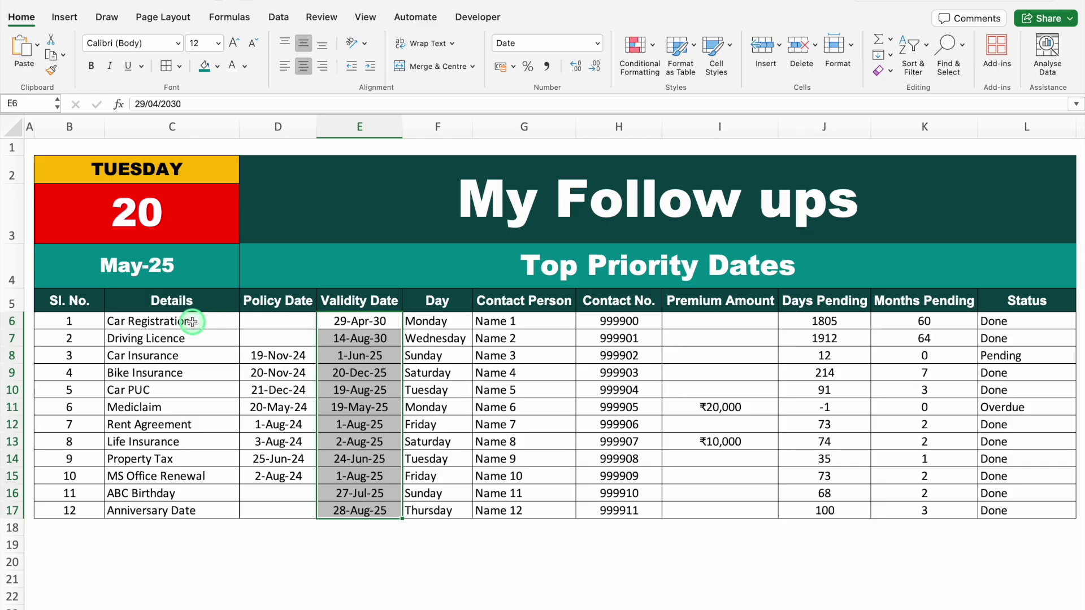
left_click(192, 321)
scroll(153, 317, "right", 2)
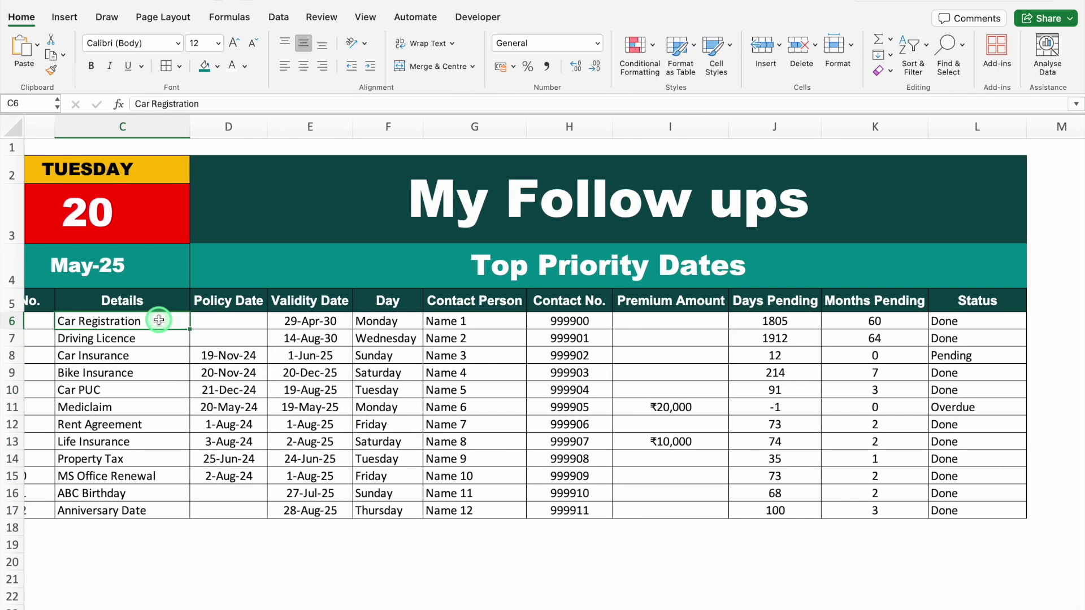
key("ctrl+shift+Down")
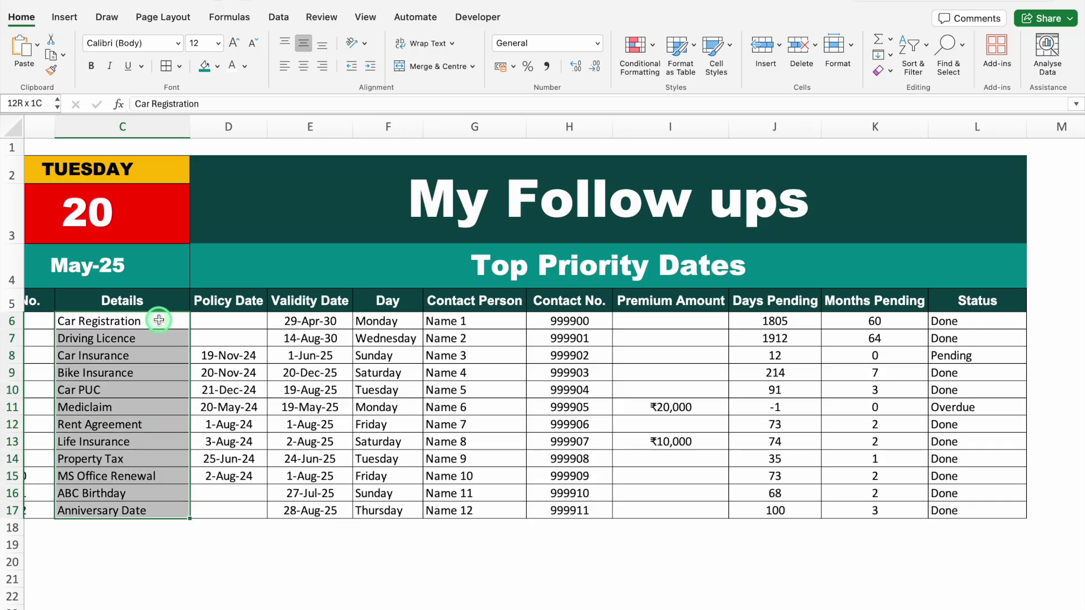
key("ctrl+shift+Right")
key("ctrl+shift+Right")
key("ctrl+shift+Right")
key("ctrl+shift+Right")
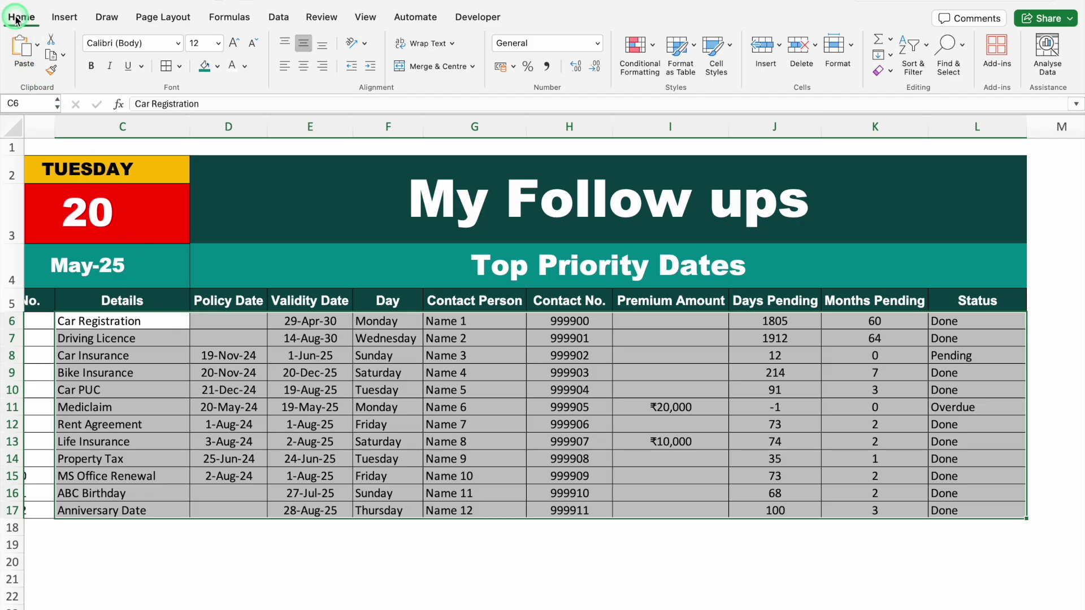
left_click(653, 49)
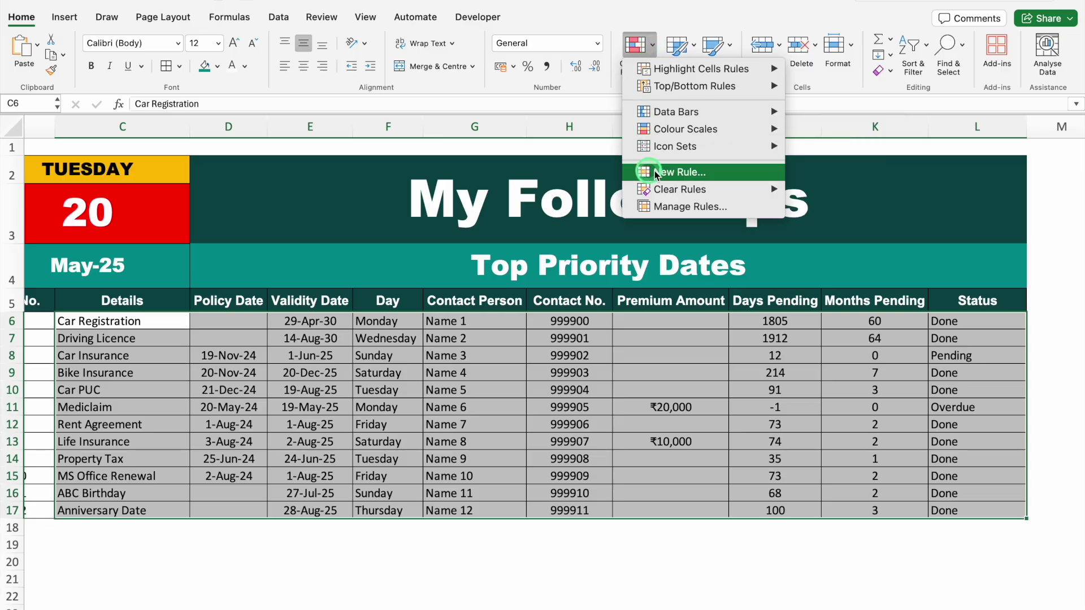
left_click(704, 174)
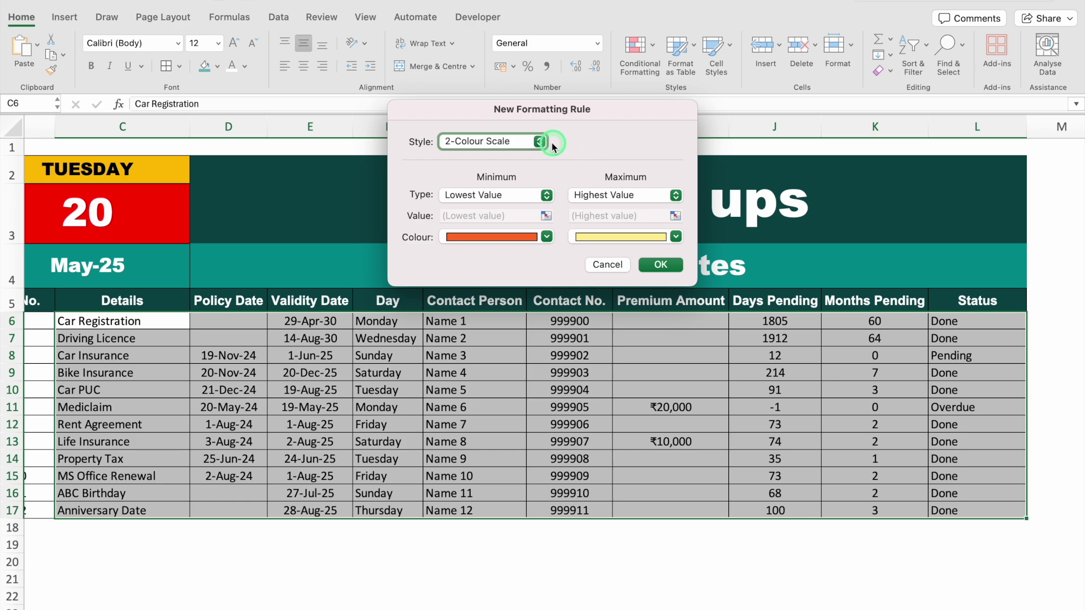
left_click(540, 141)
left_click(484, 204)
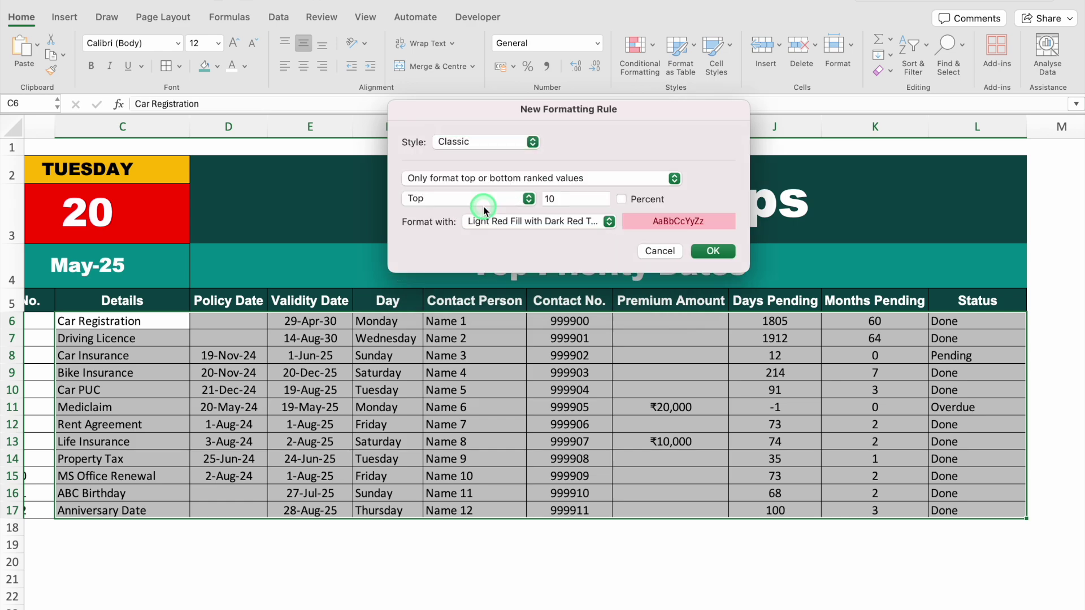
Make the rule use a formula to determine which cells to format, with the condition =$L6="Overdue".
left_click(572, 180)
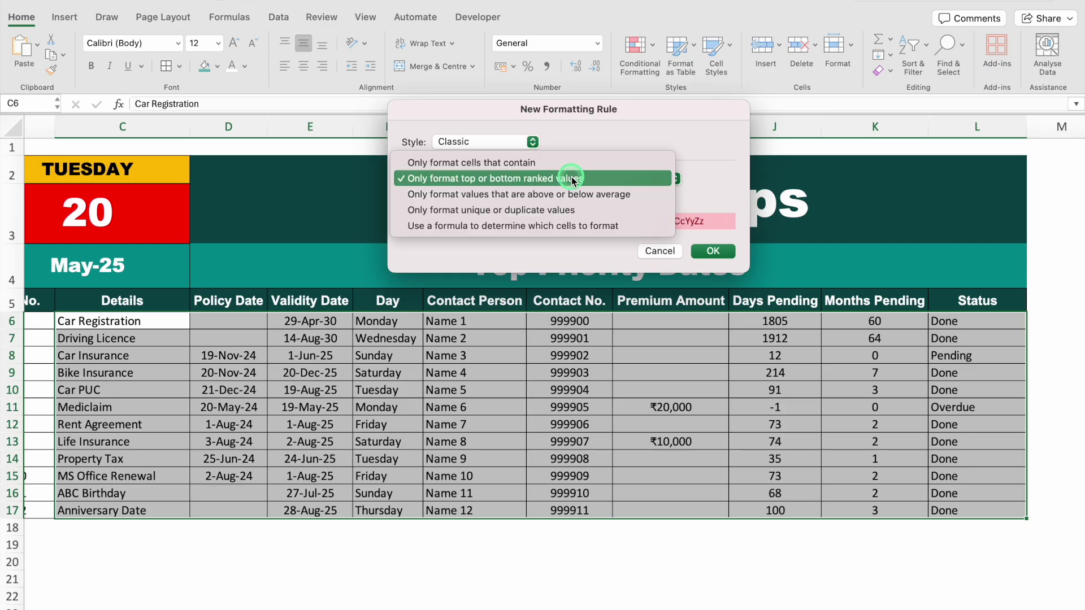
left_click(643, 228)
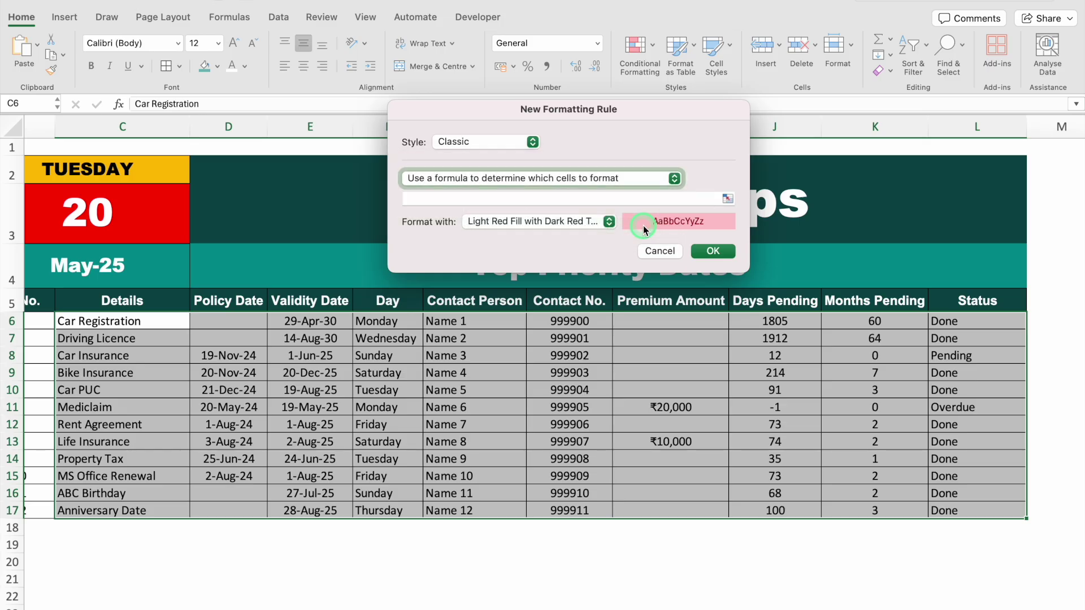
left_click(541, 198)
type("=")
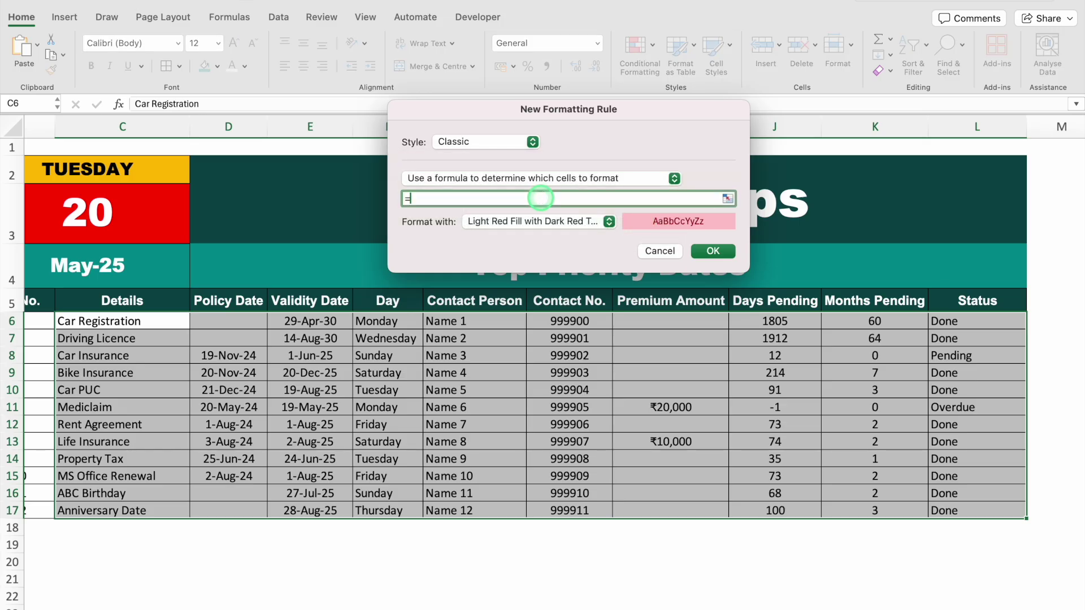
left_click(982, 322)
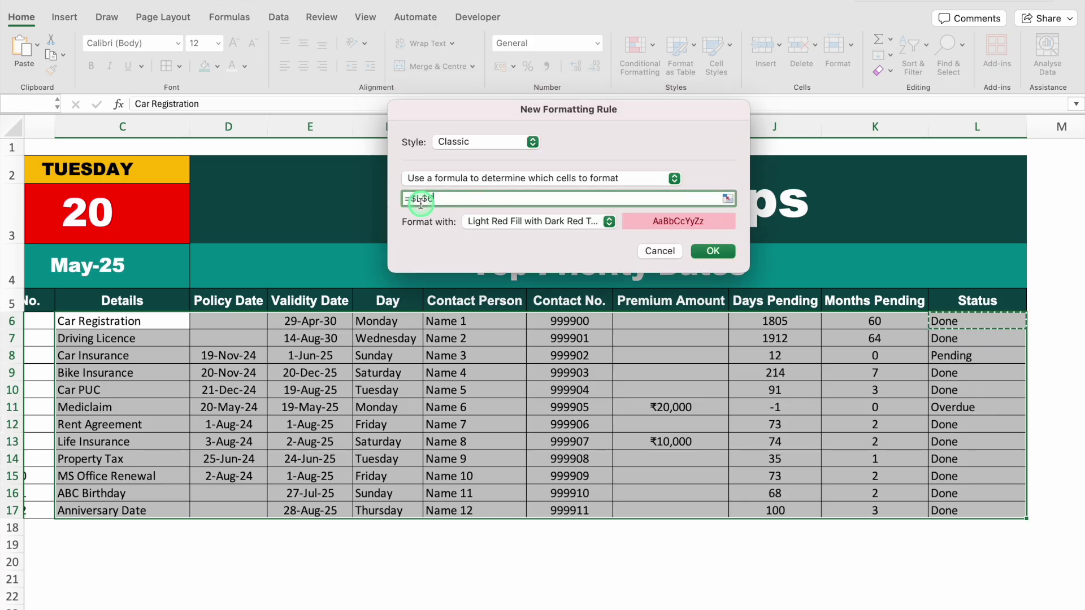
left_click(421, 199)
key("Delete")
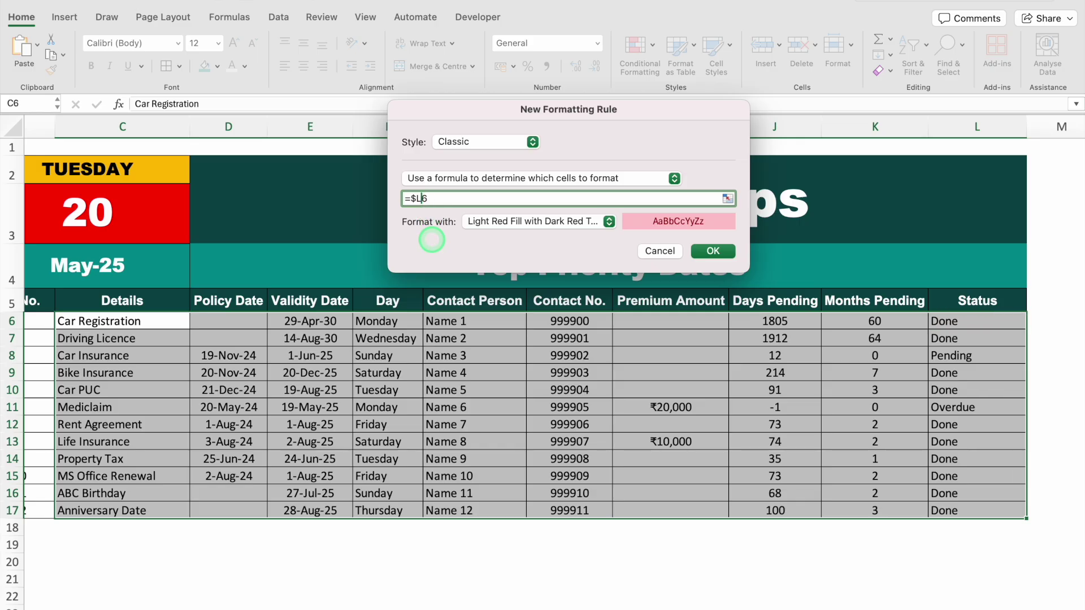
left_click(447, 198)
type("=")
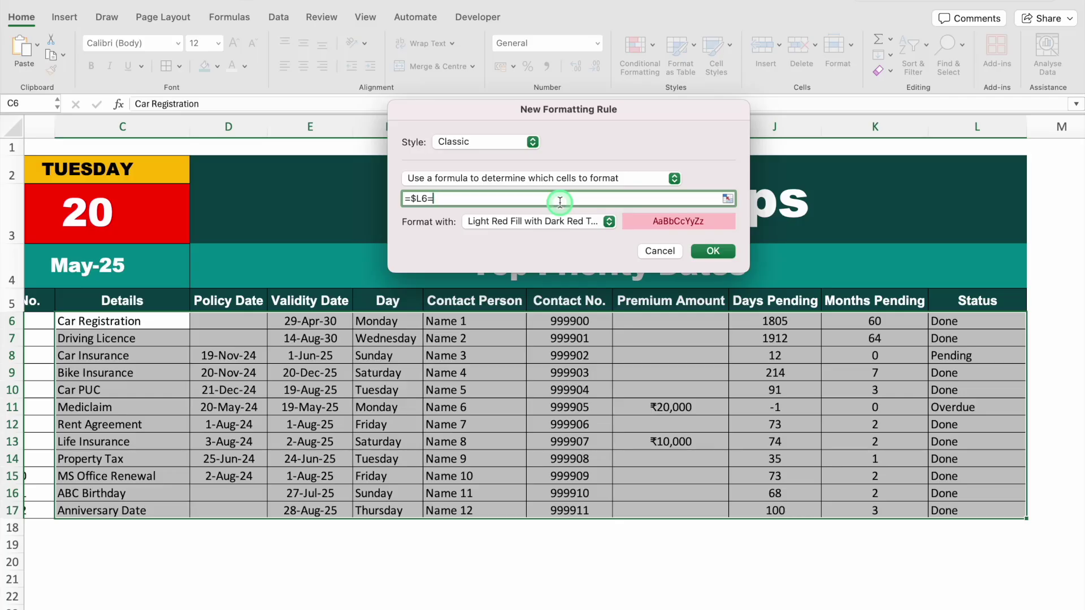
type("\"Overdue\"")
Give the Overdue rule a customised format with a standard red fill and white font, and apply the rule.
left_click(609, 222)
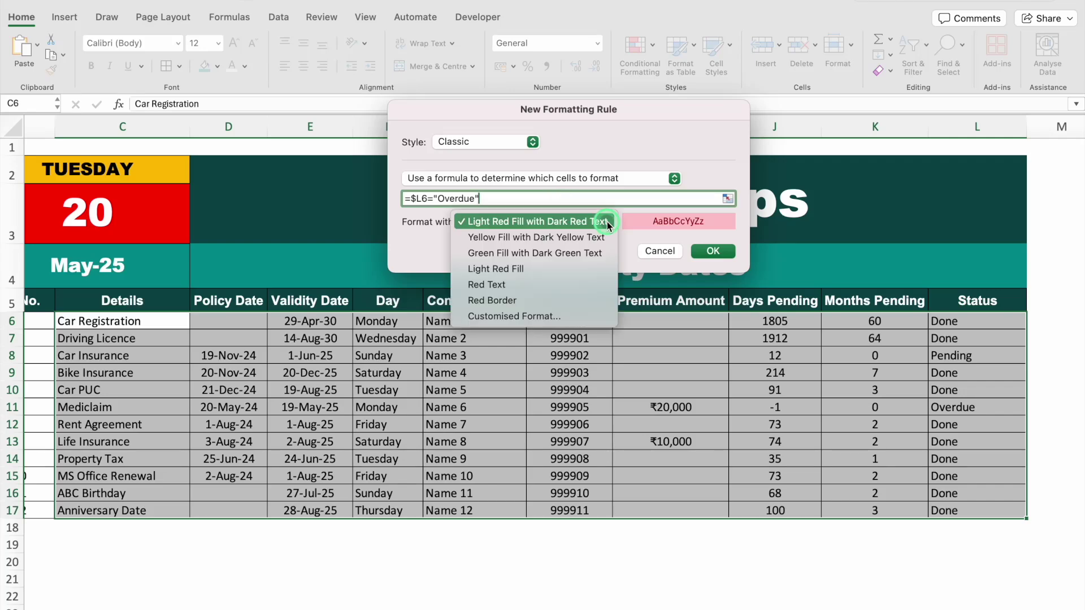
left_click(519, 317)
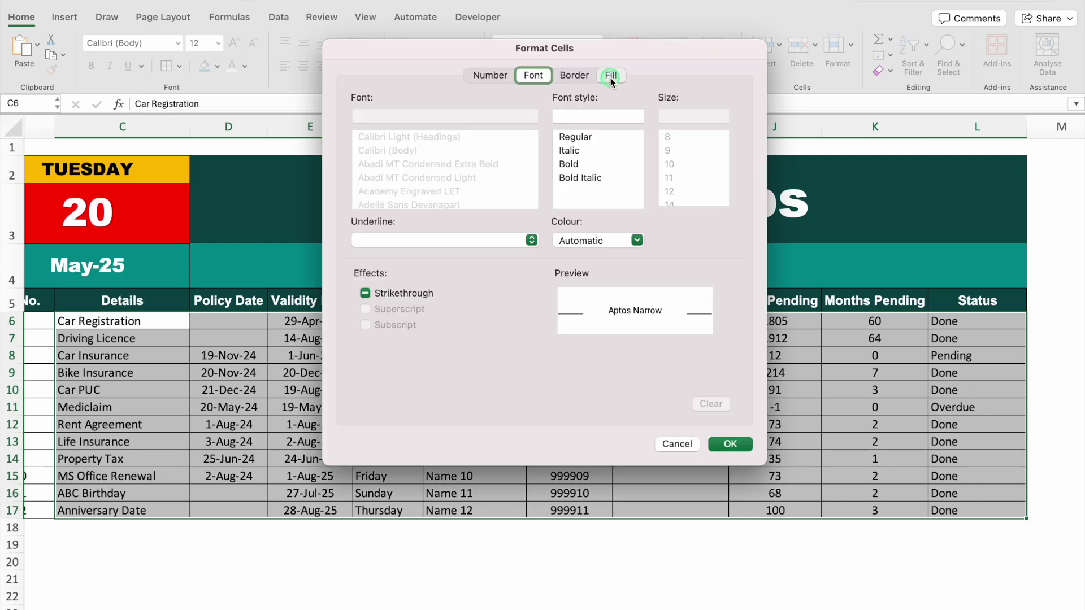
left_click(610, 78)
left_click(500, 130)
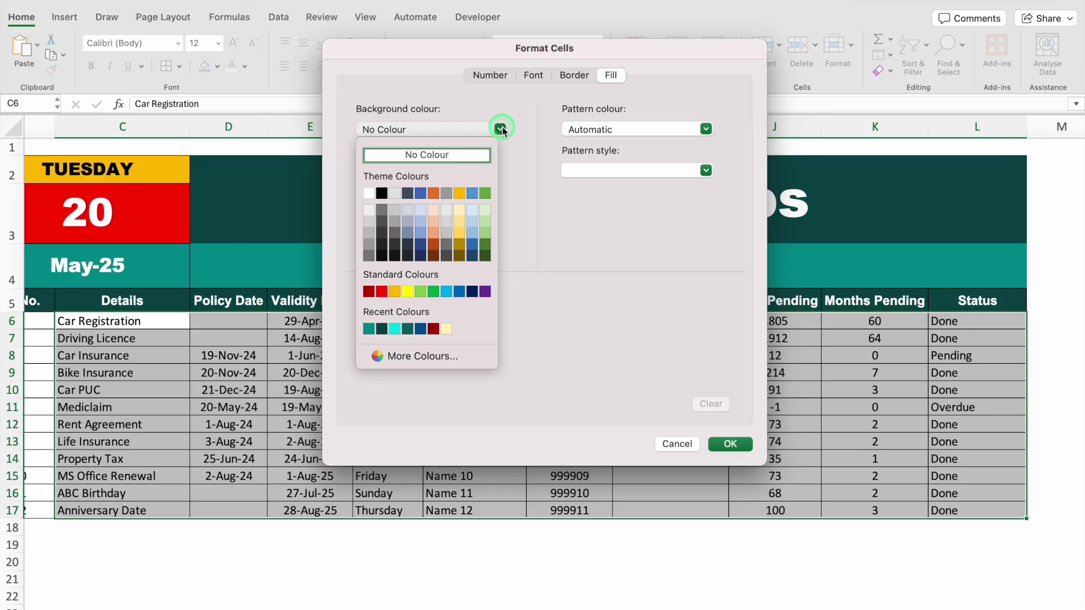
left_click(380, 291)
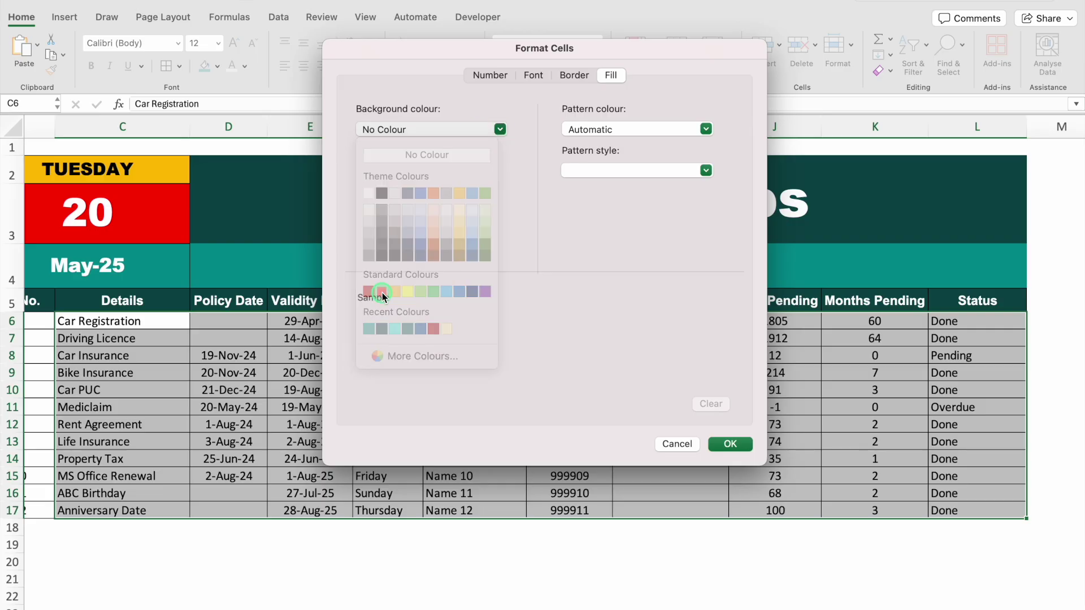
left_click(531, 76)
left_click(627, 237)
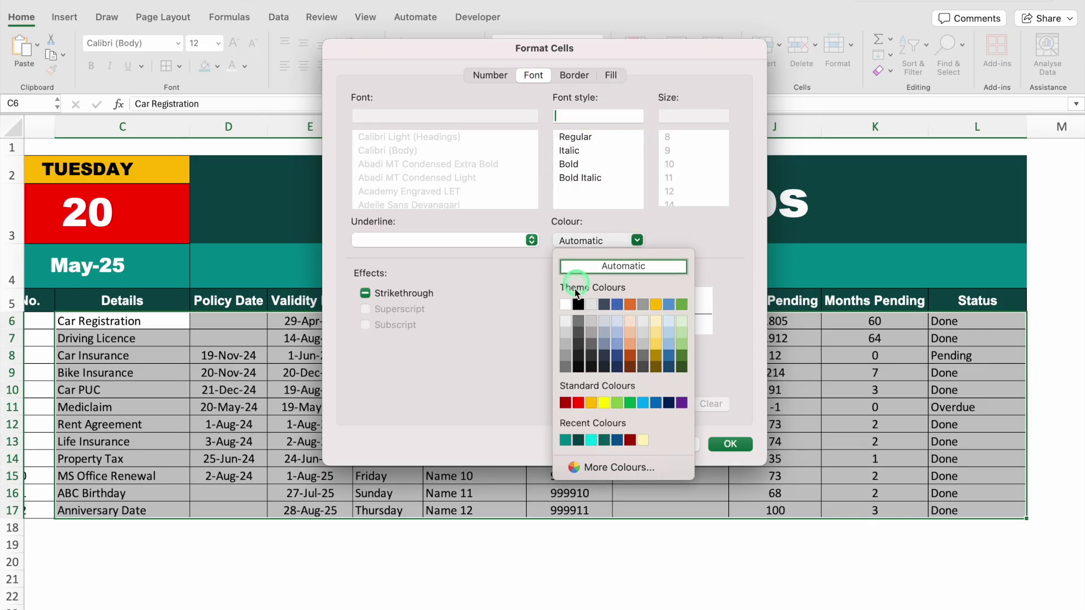
left_click(566, 304)
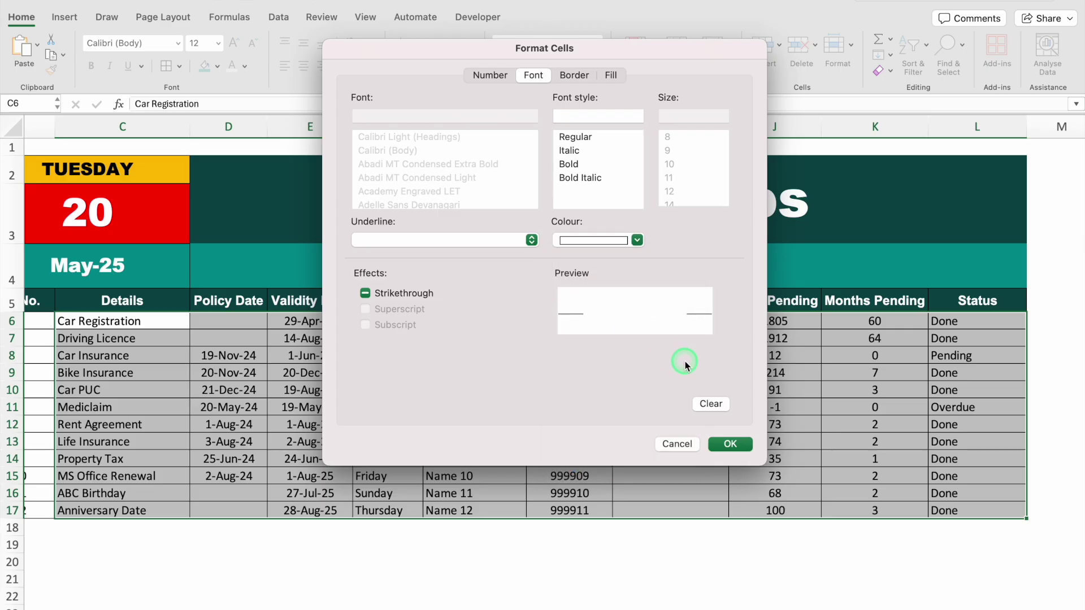
left_click(730, 444)
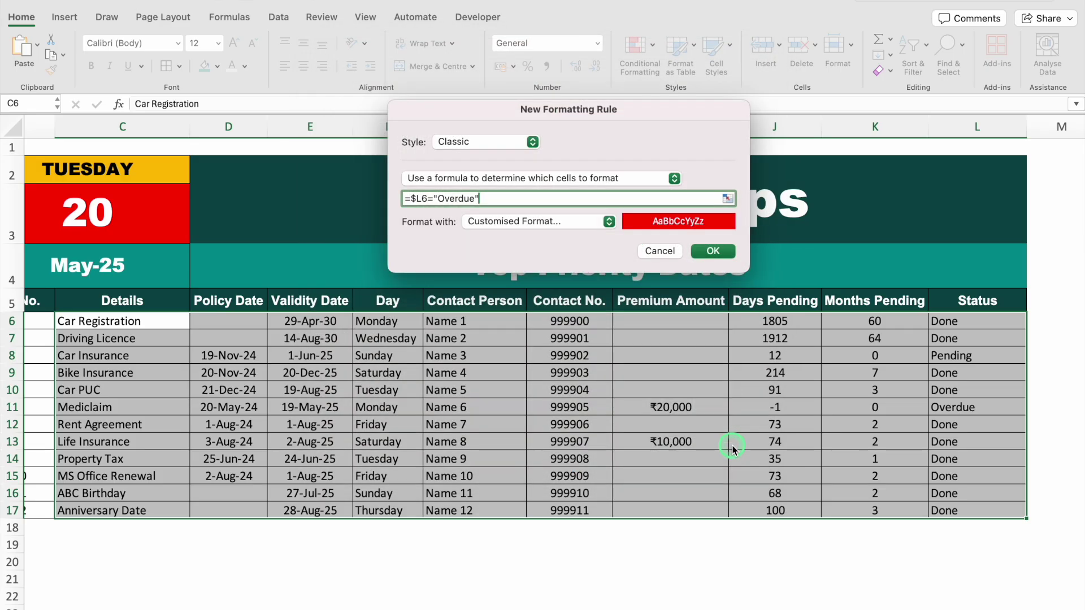
left_click(713, 251)
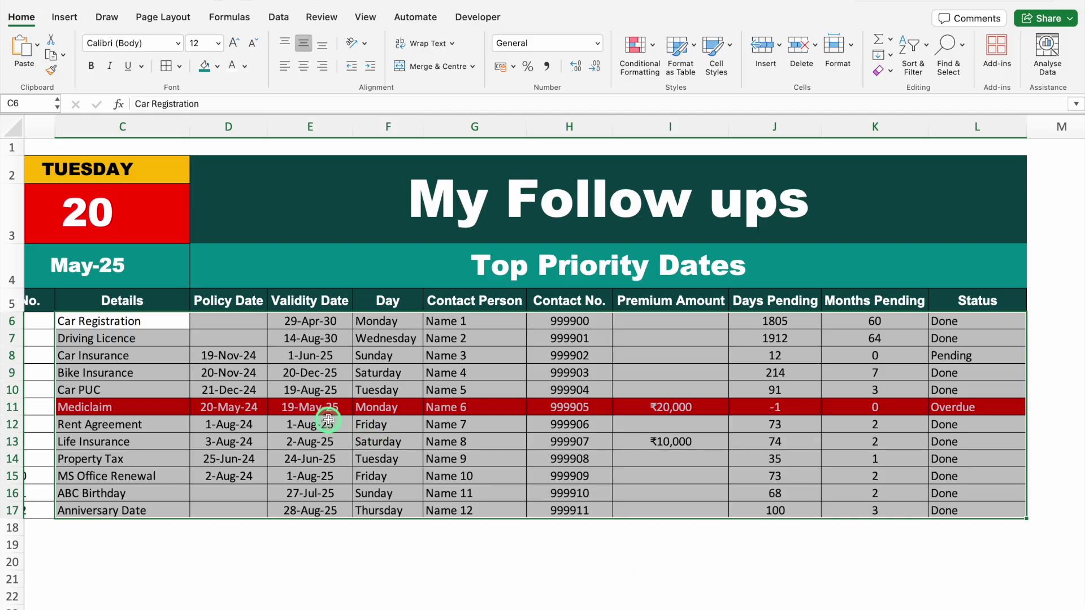
left_click(345, 410)
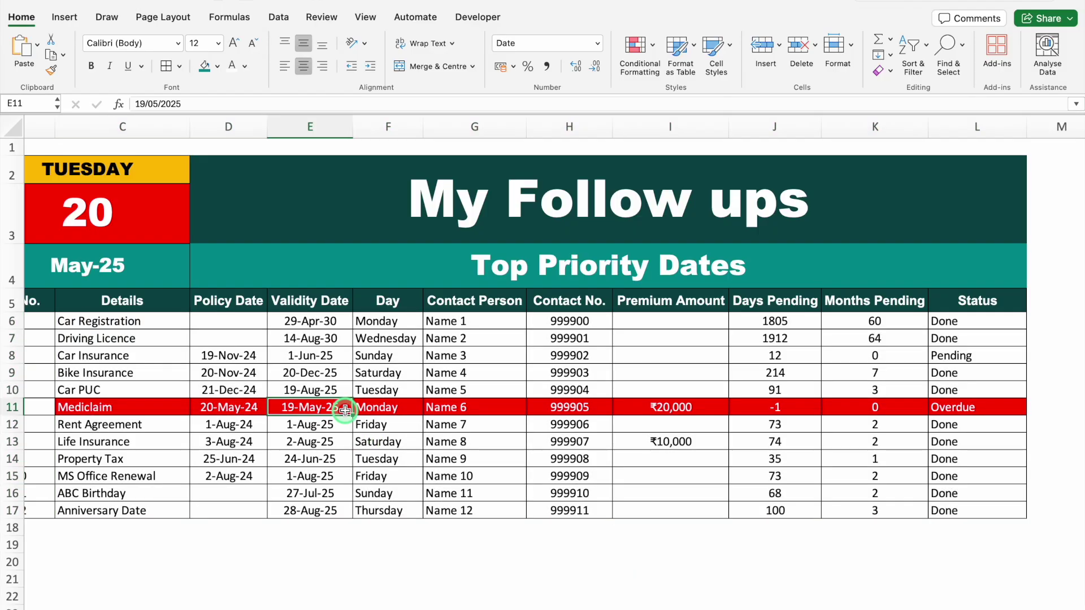
Change the Mediclaim validity date in E11 to 19/08/2025 to test the Overdue row colouring, and undo the change.
left_click(158, 105)
key("BackSpace")
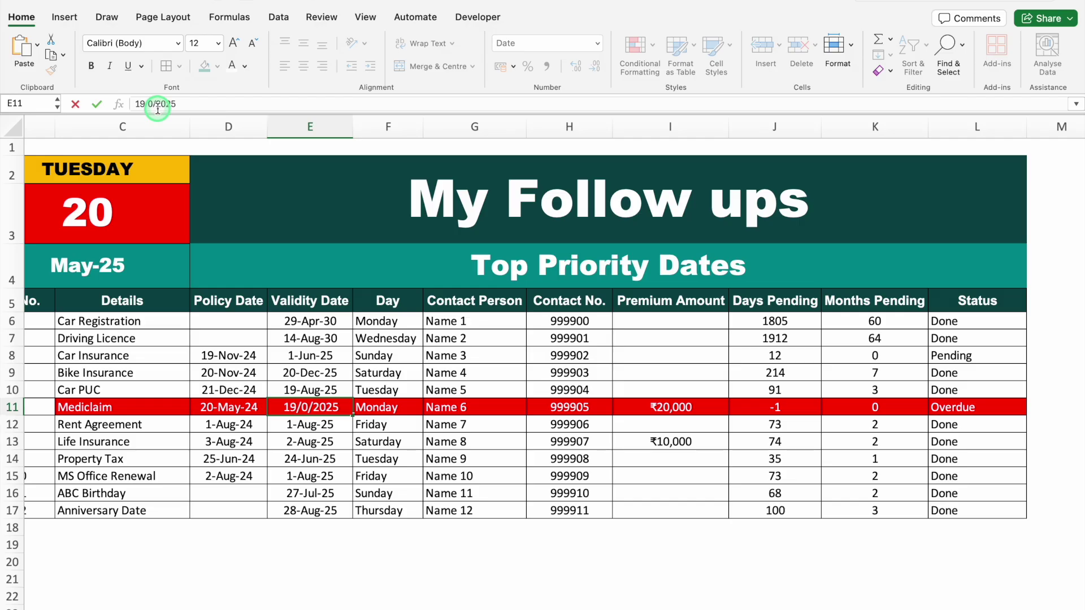
type("8")
key("Return")
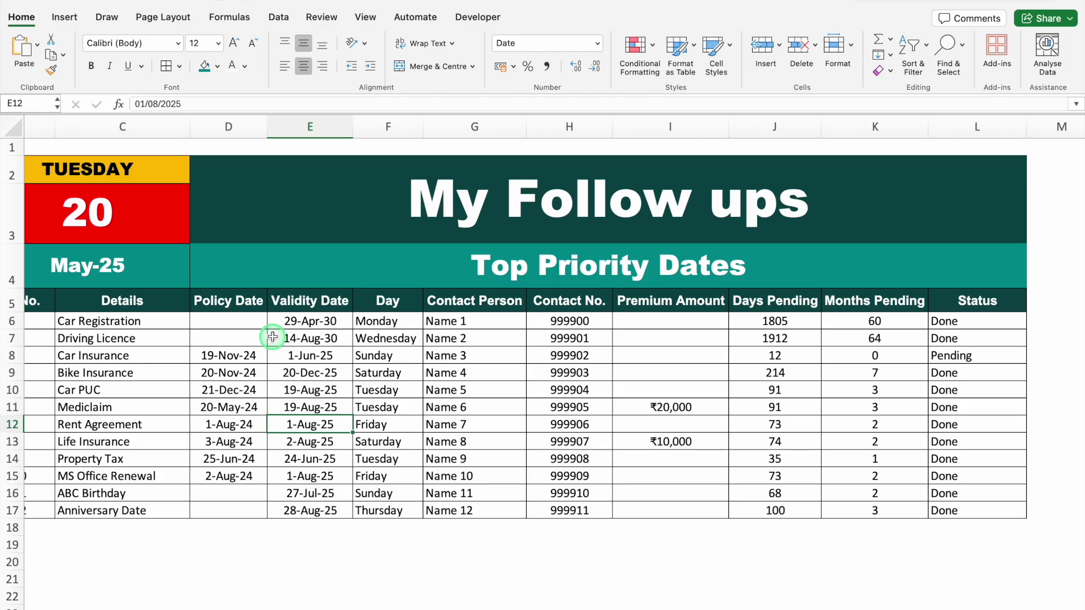
key("super+z")
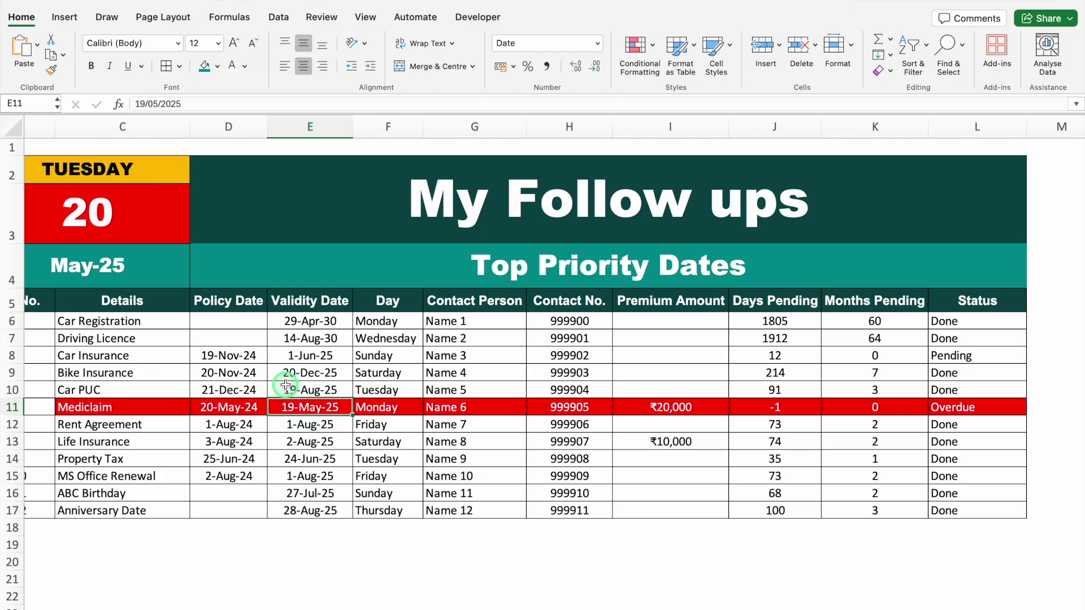
Start a second conditional formatting rule in the Classic style for the tracker data in C6:L17.
left_click(950, 356)
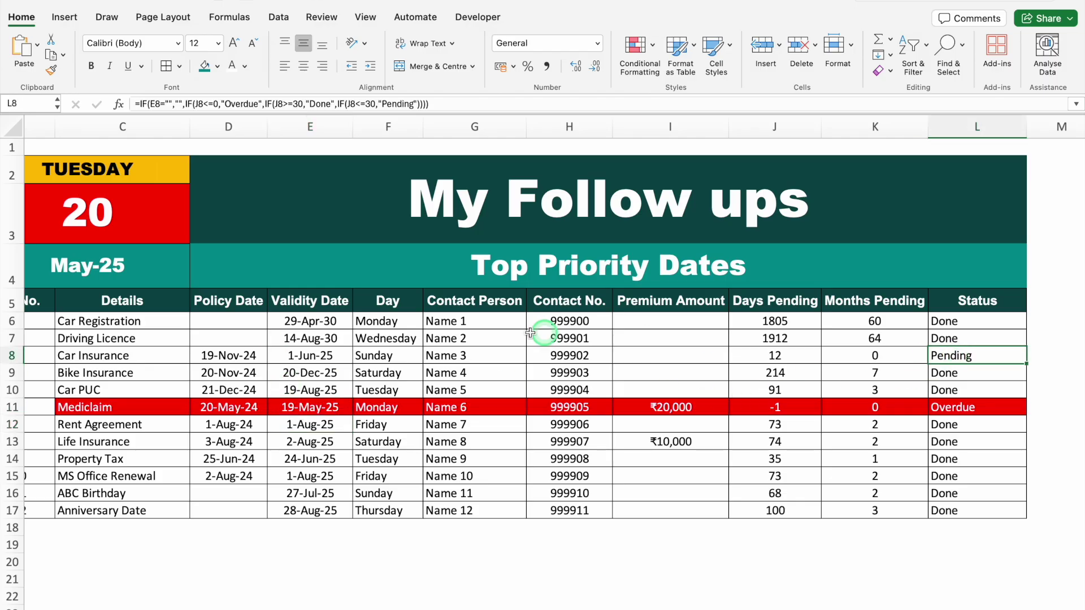
left_click(160, 323)
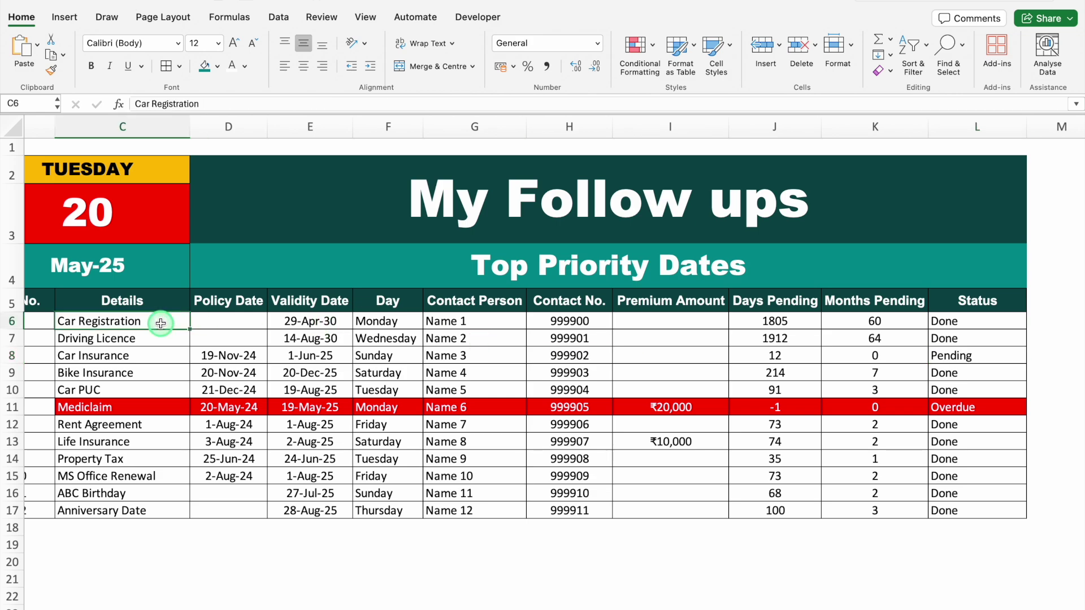
key("ctrl+shift+Down")
key("shift+Right")
key("shift+Right")
key("shift+Right")
key("shift+Right")
key("shift+Right")
key("shift+Right")
key("shift+Right")
key("shift+Right")
key("shift+Right")
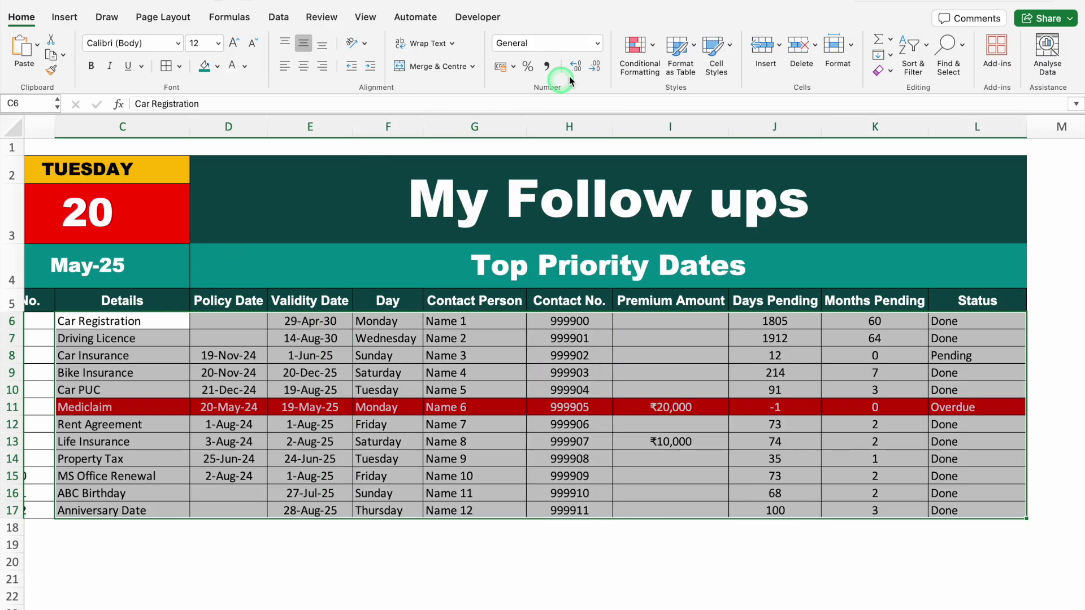
left_click(633, 48)
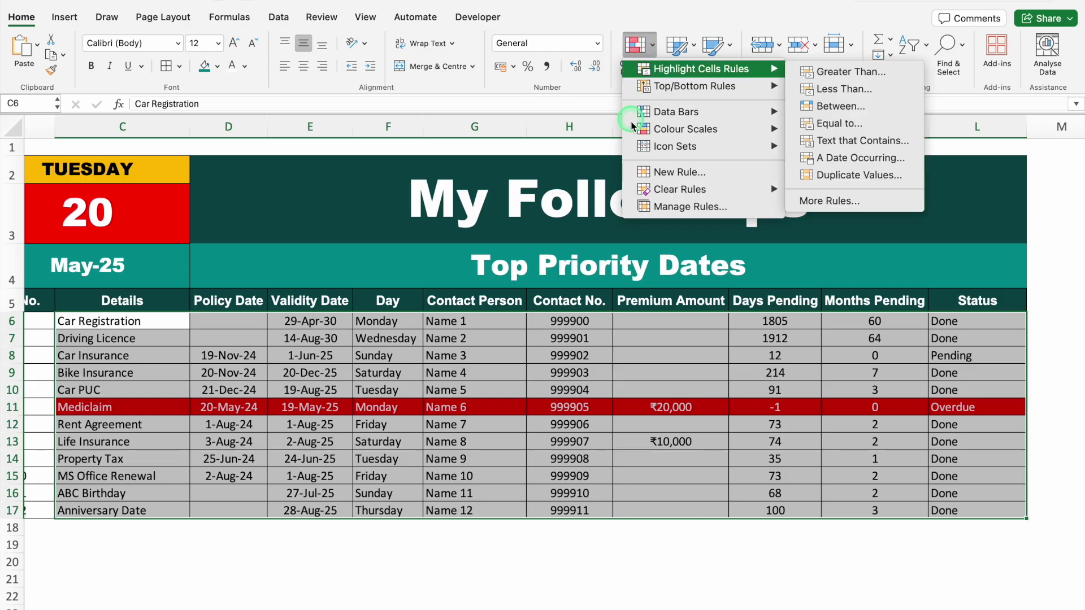
left_click(678, 175)
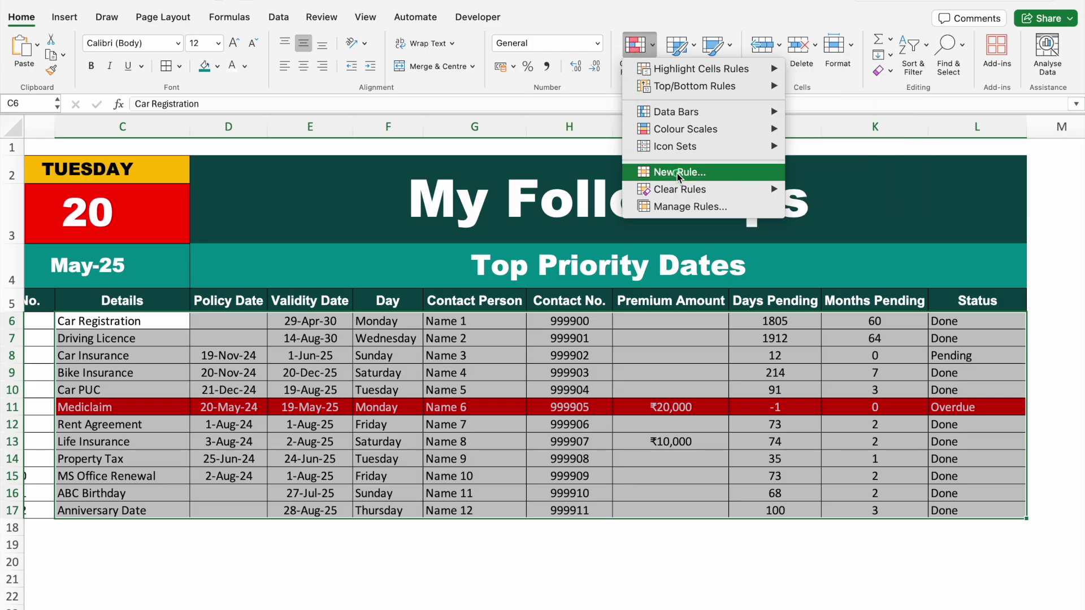
left_click(533, 142)
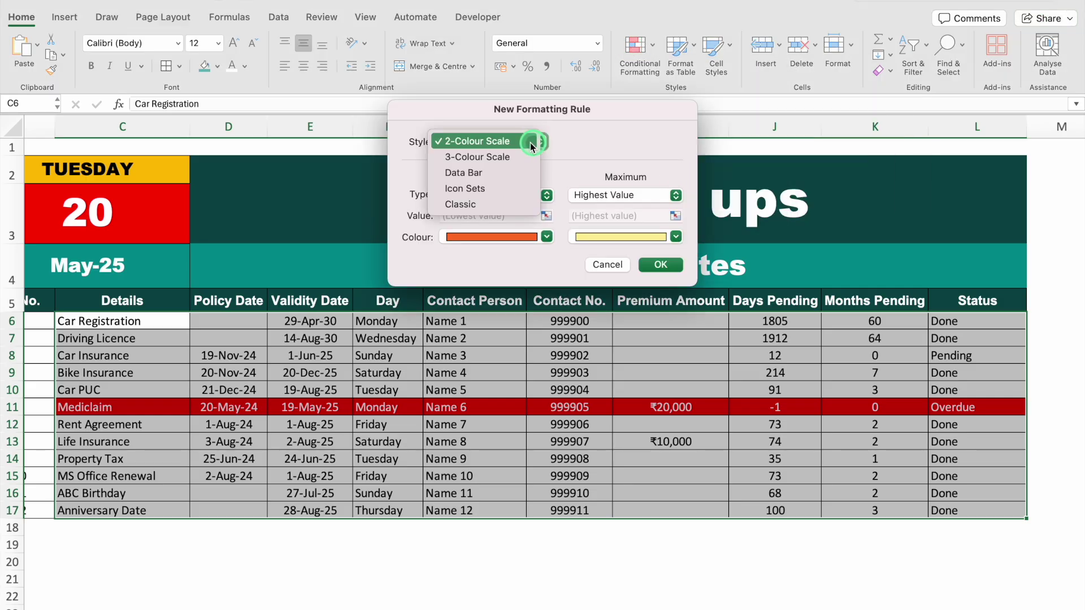
left_click(469, 204)
Make the rule use a formula to determine which cells to format, with the Months Pending condition =$K6<2.
left_click(520, 181)
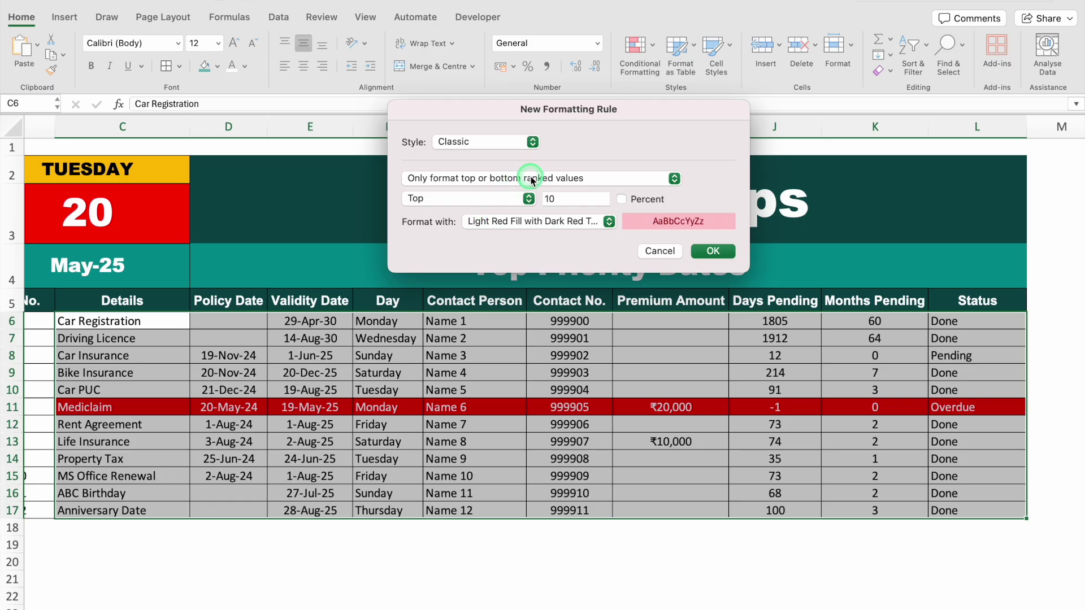
left_click(531, 180)
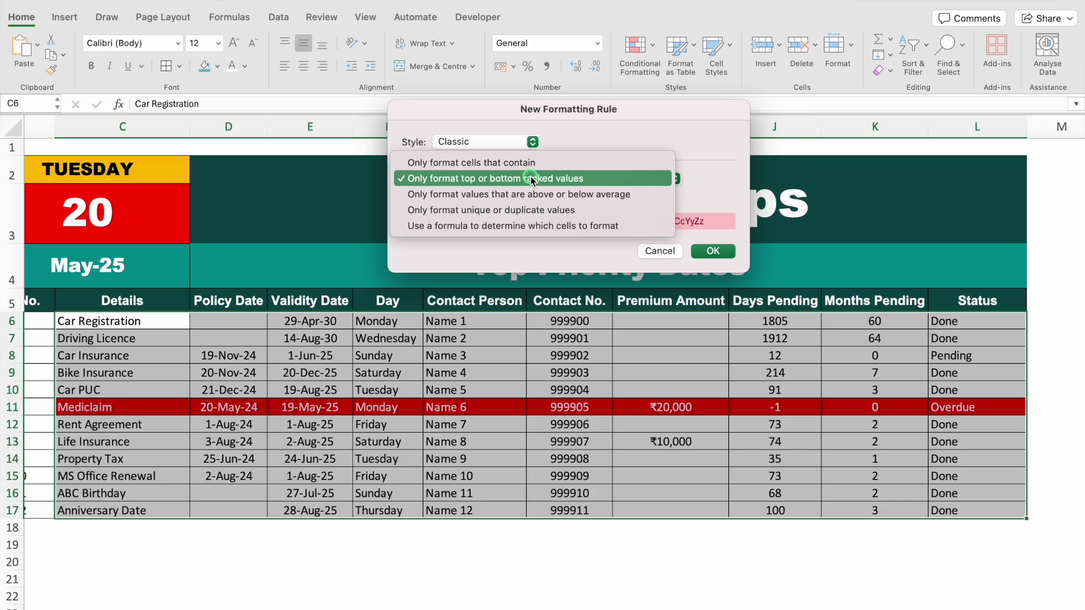
left_click(575, 228)
left_click(480, 199)
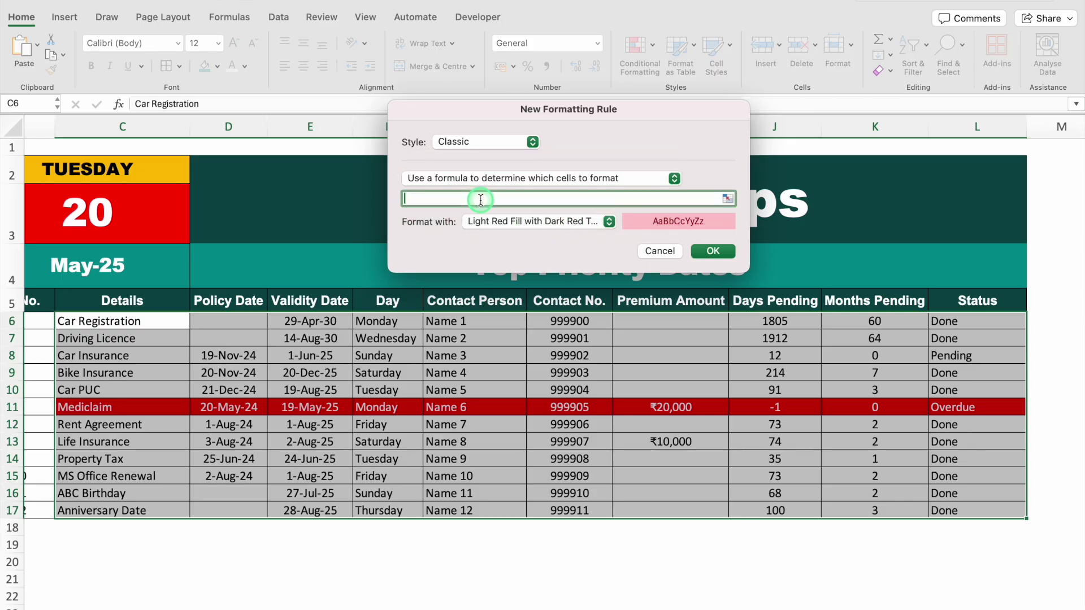
type("=")
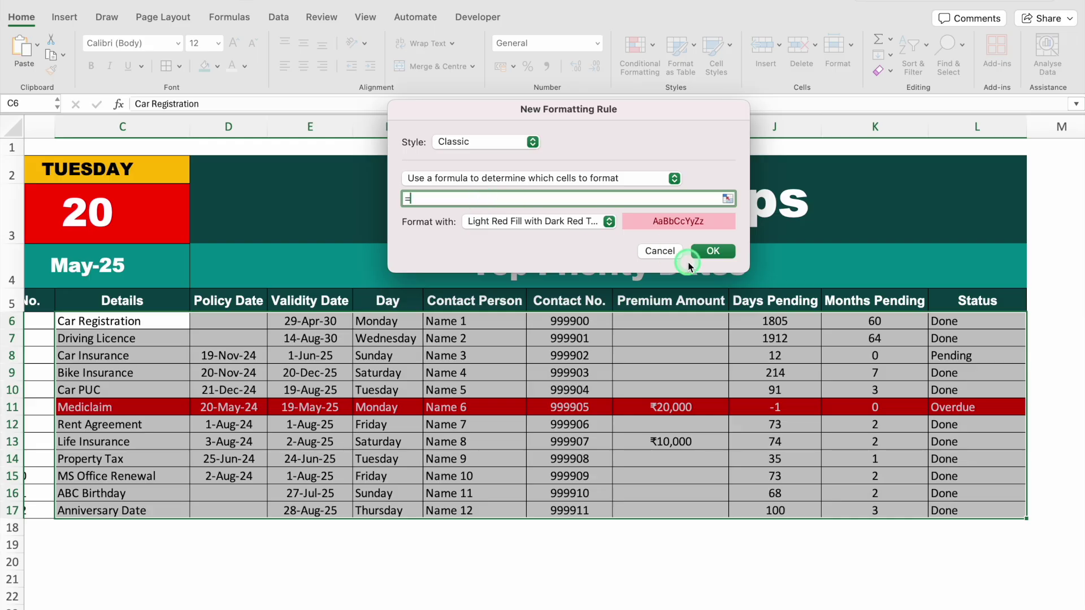
left_click(894, 320)
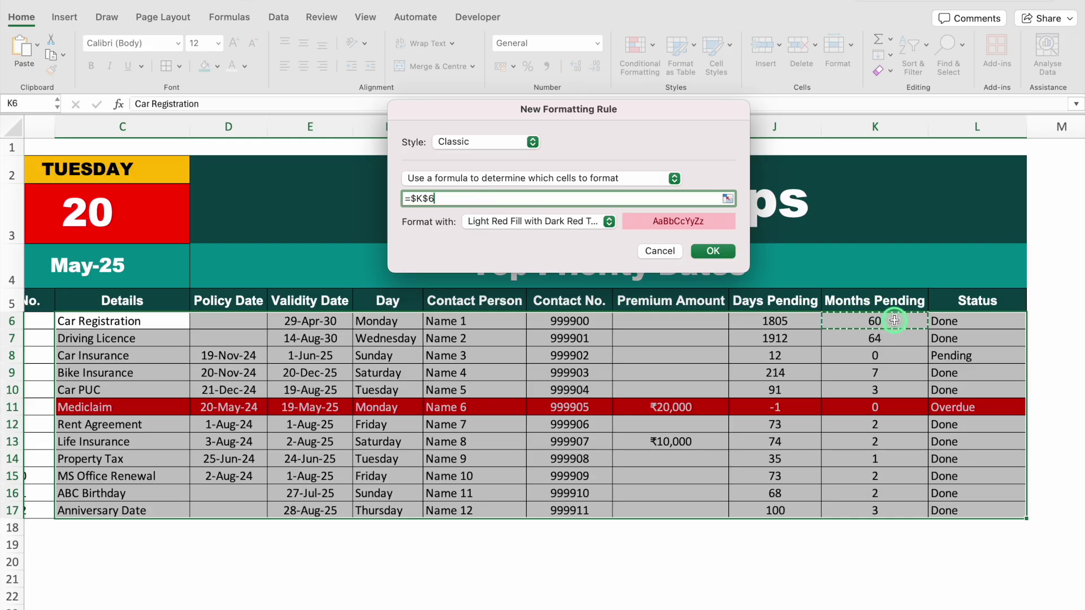
left_click(447, 197)
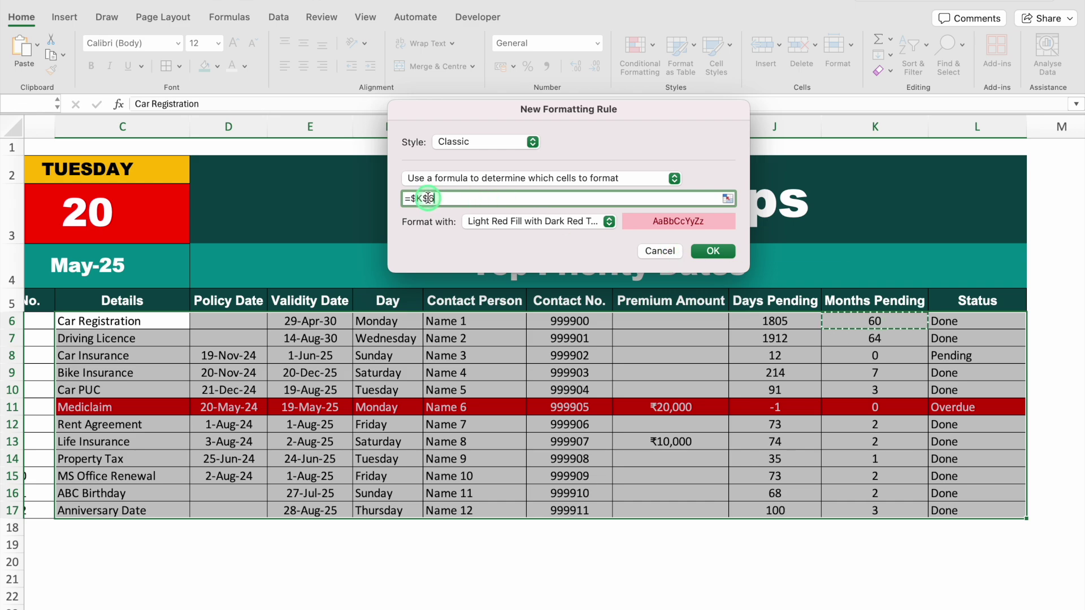
left_click(429, 198)
key("BackSpace")
left_click(452, 199)
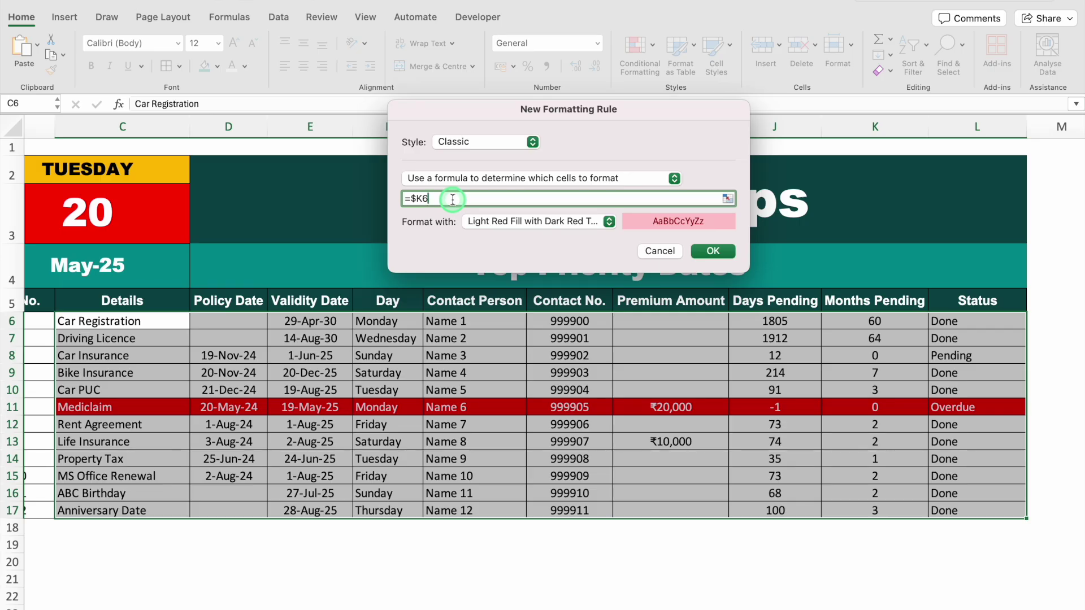
type("<2")
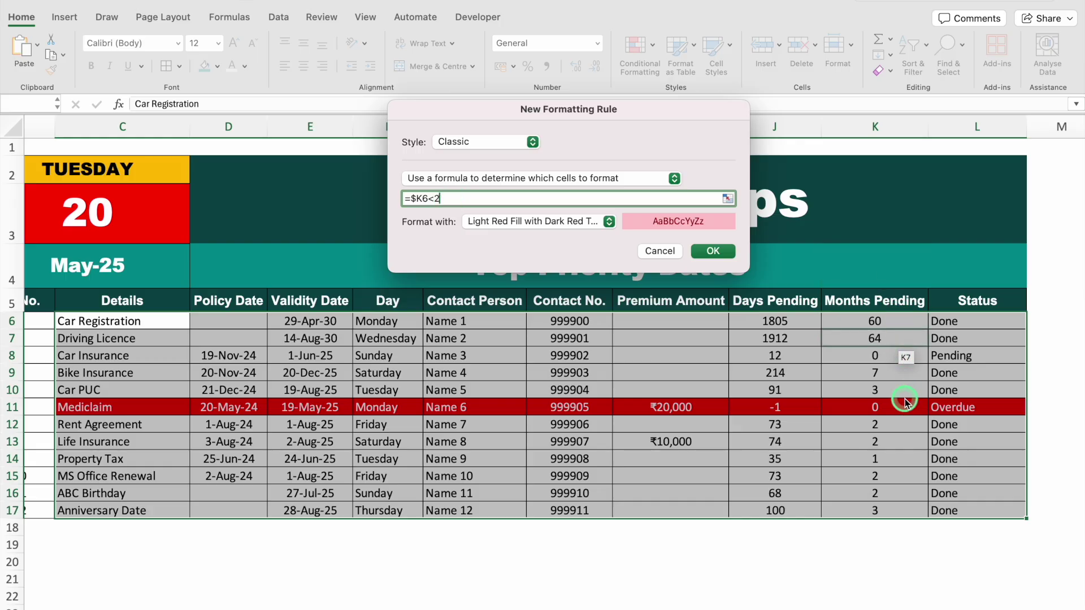
Give the Months Pending rule a customised format with a standard blue fill and white font, and apply the rule.
left_click(609, 221)
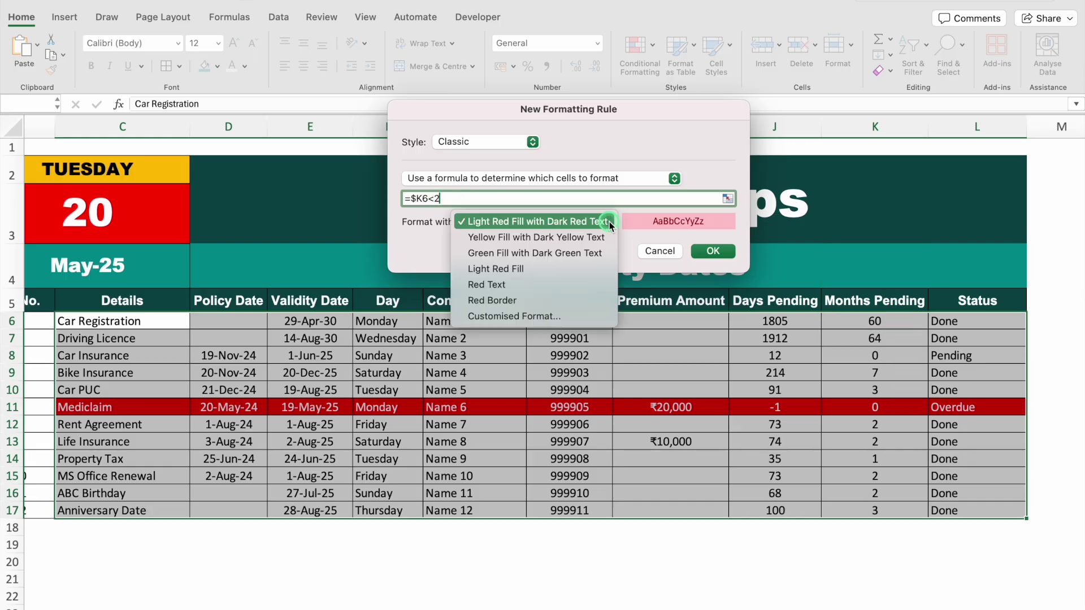
left_click(547, 317)
left_click(610, 75)
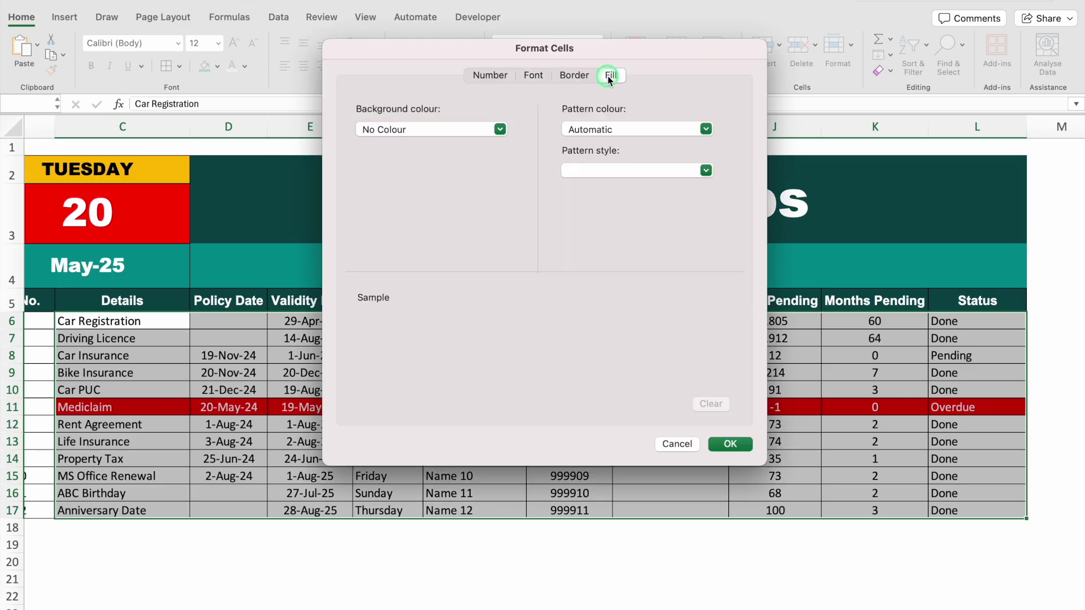
left_click(500, 129)
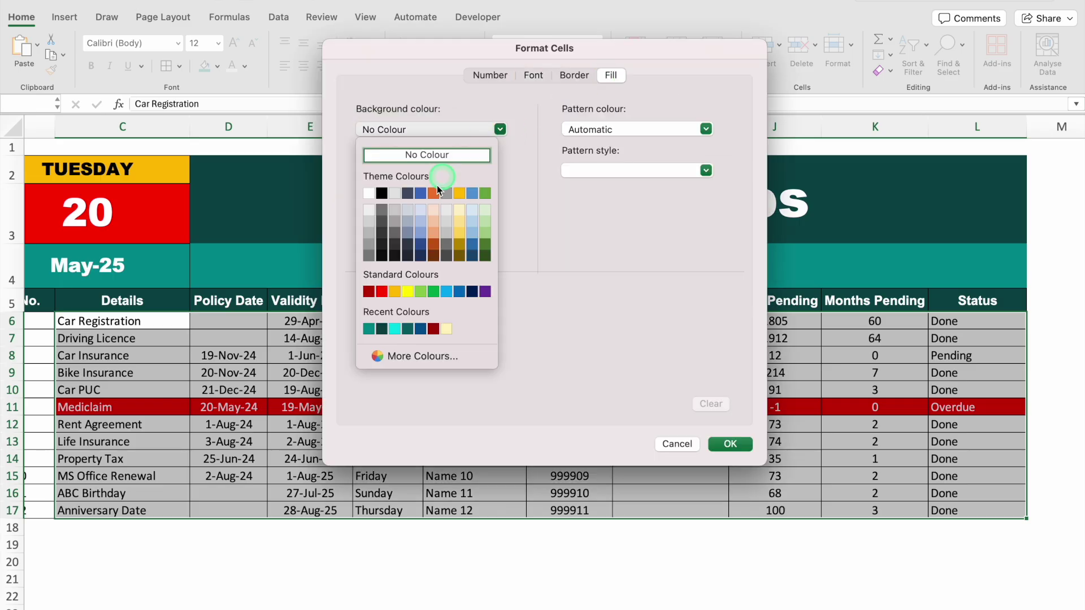
left_click(460, 290)
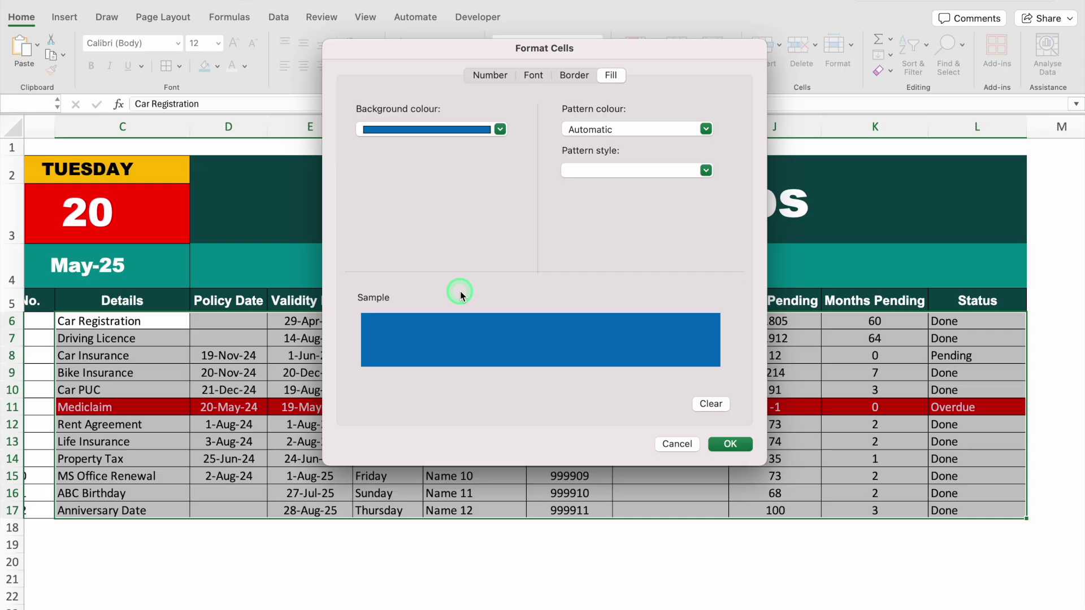
left_click(534, 76)
left_click(598, 240)
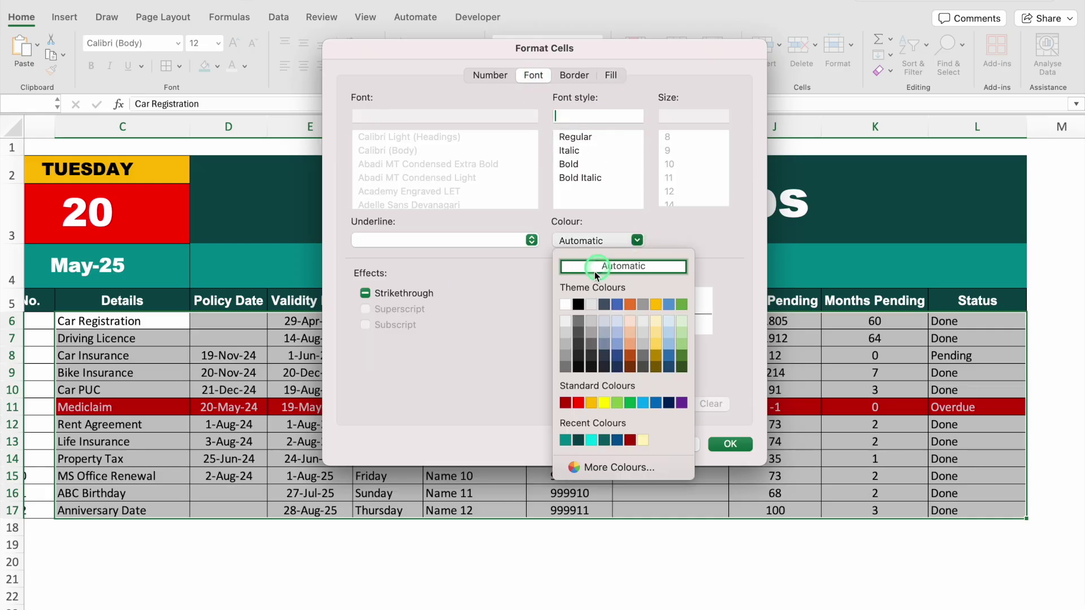
left_click(568, 307)
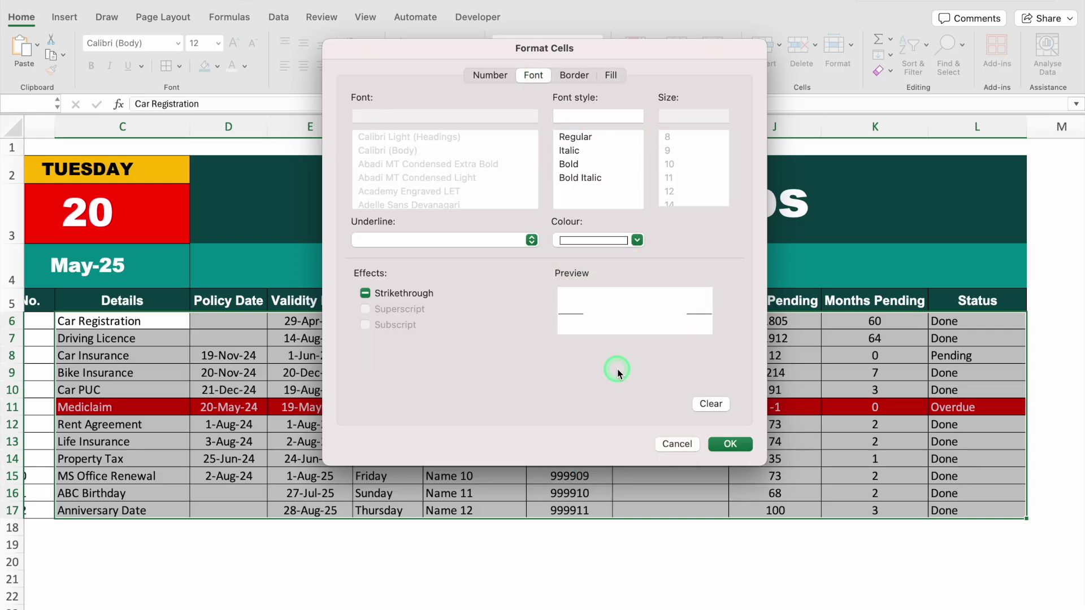
left_click(740, 447)
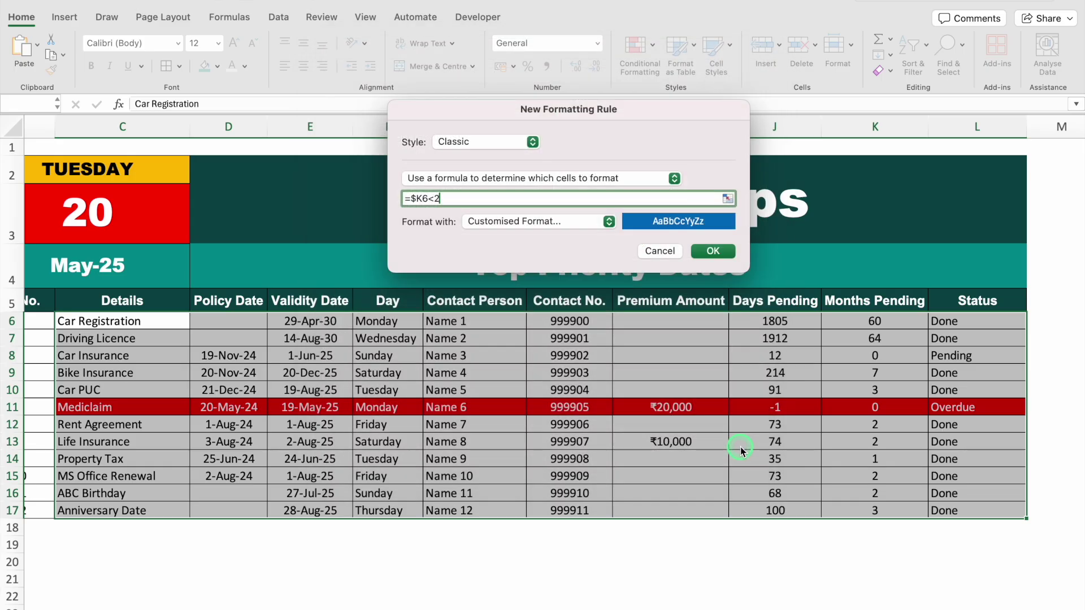
left_click(704, 251)
left_click(755, 565)
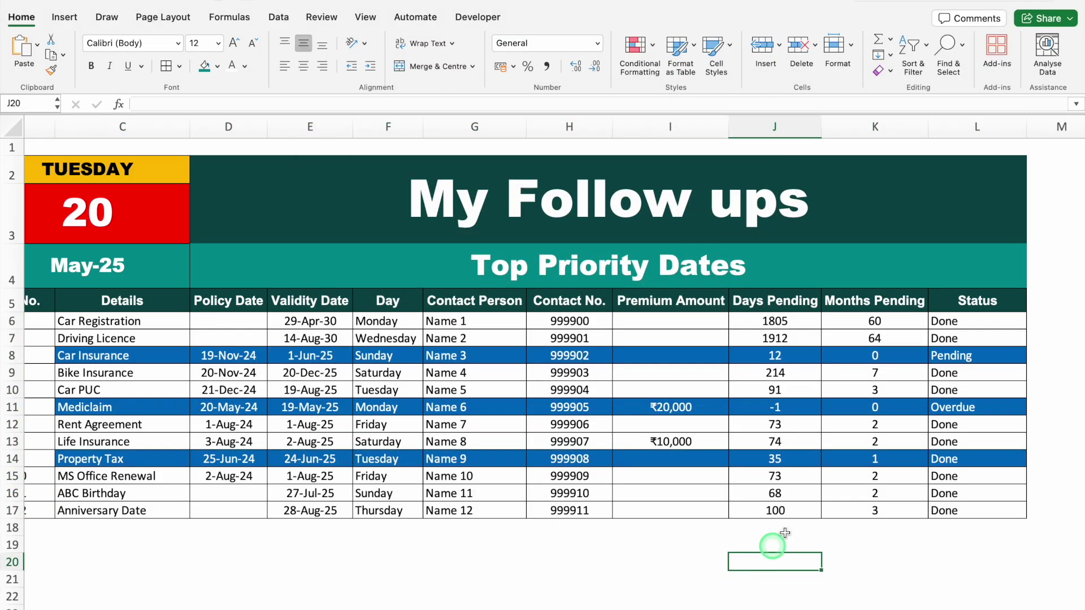
Move the Overdue rule above the =$K6<2 rule in the rule order, turn on Stop if true for it, and apply.
left_click(988, 354)
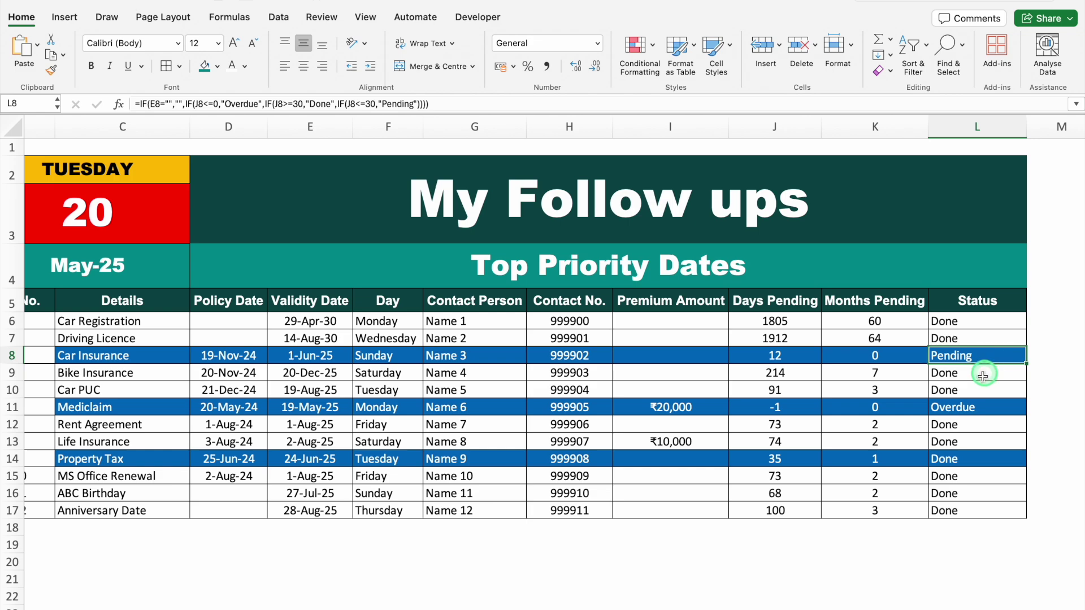
left_click(981, 408)
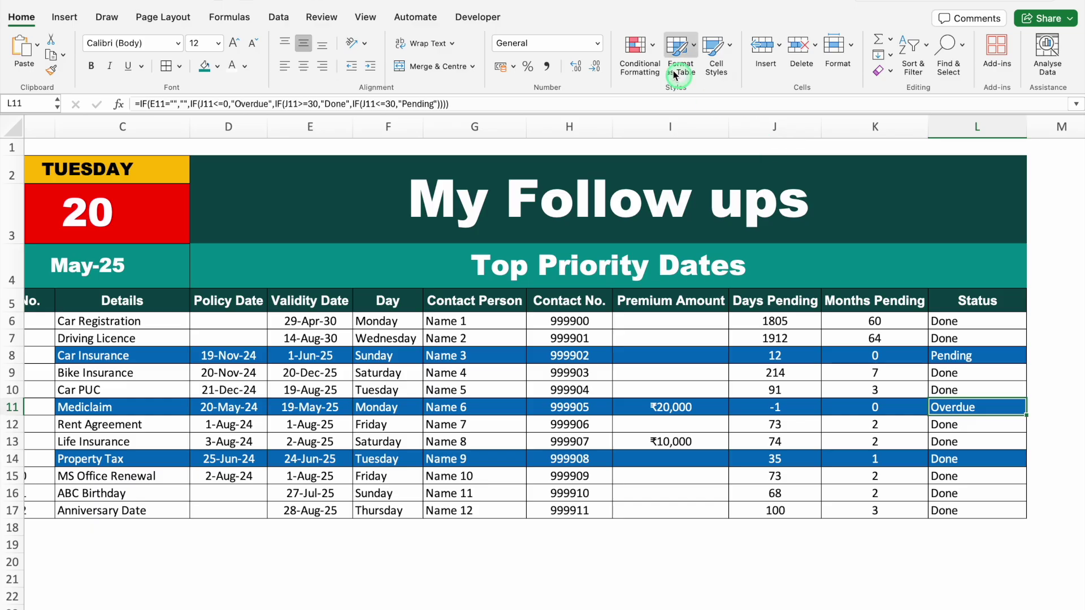
left_click(639, 49)
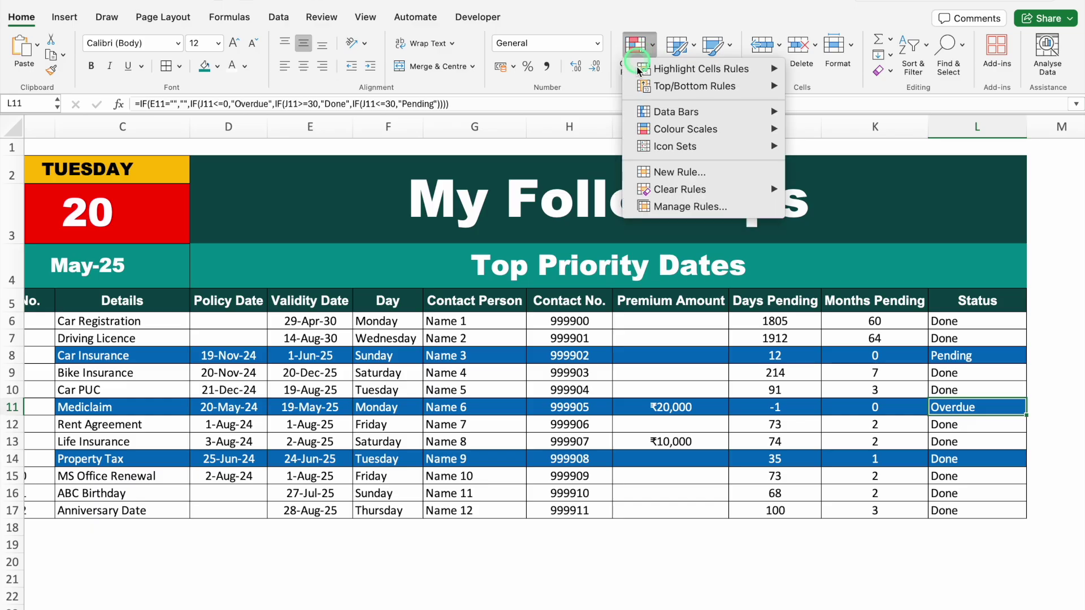
left_click(648, 204)
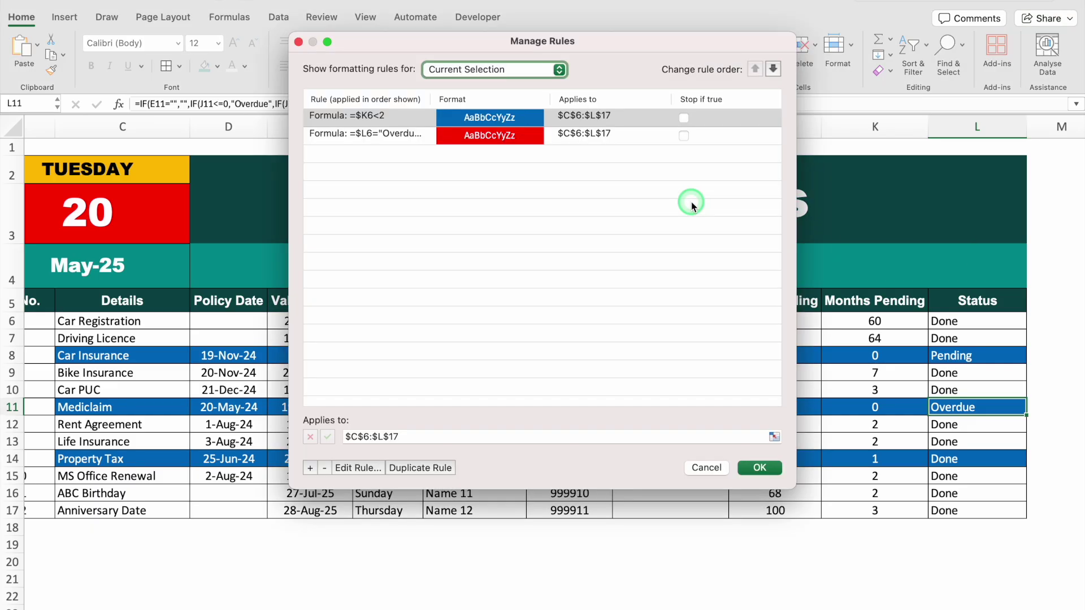
left_click(421, 131)
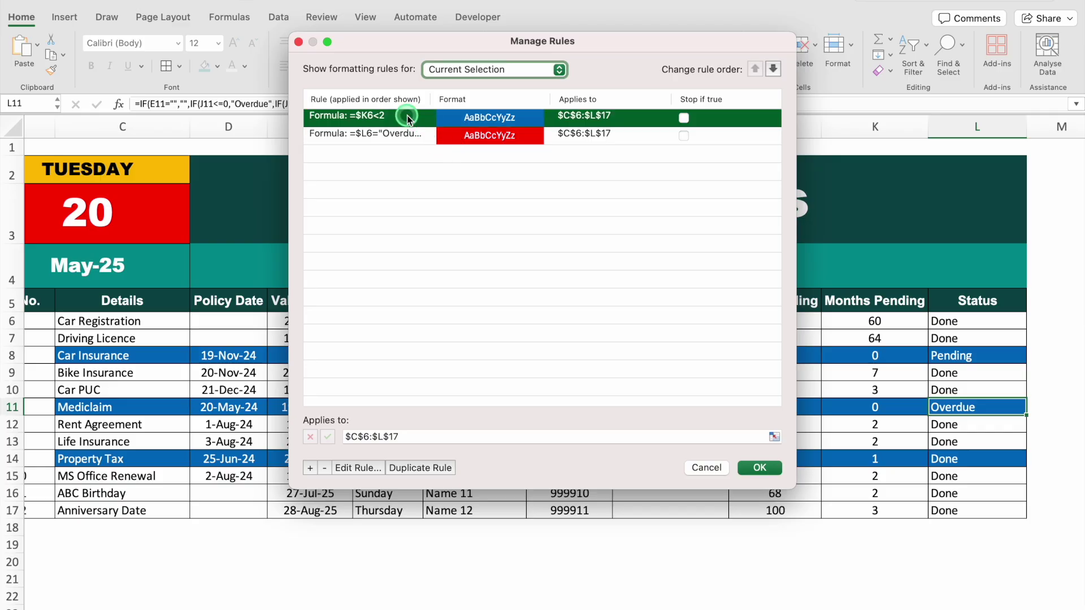
left_click(417, 137)
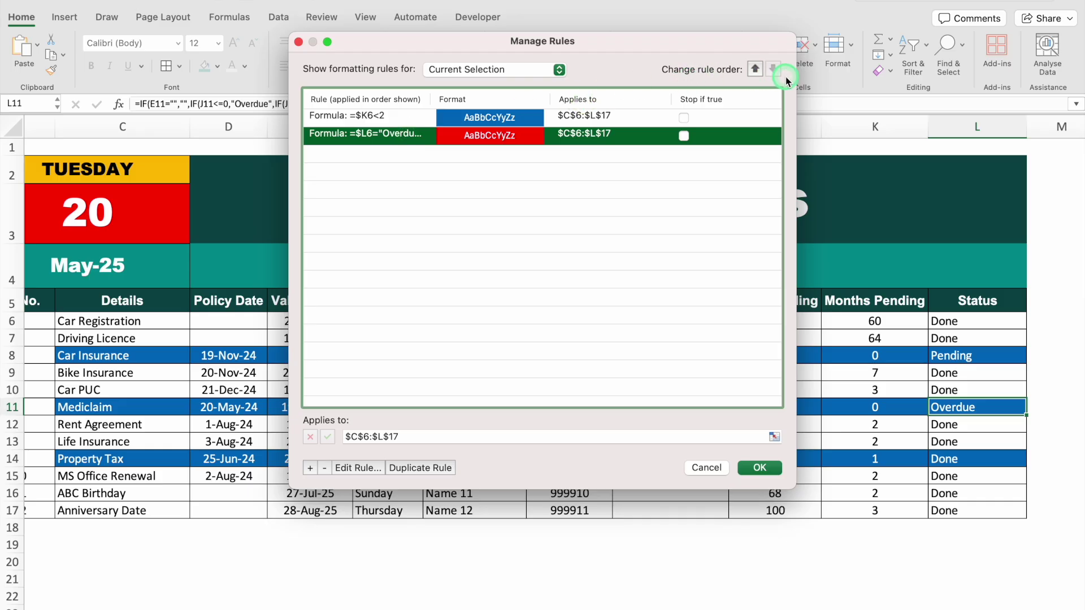
left_click(755, 70)
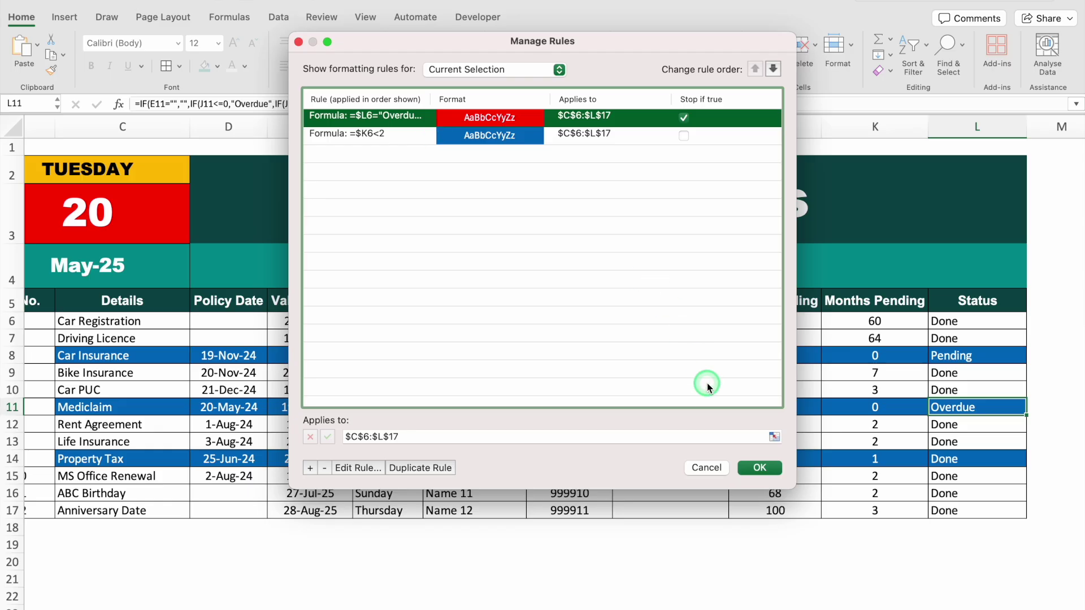
left_click(760, 468)
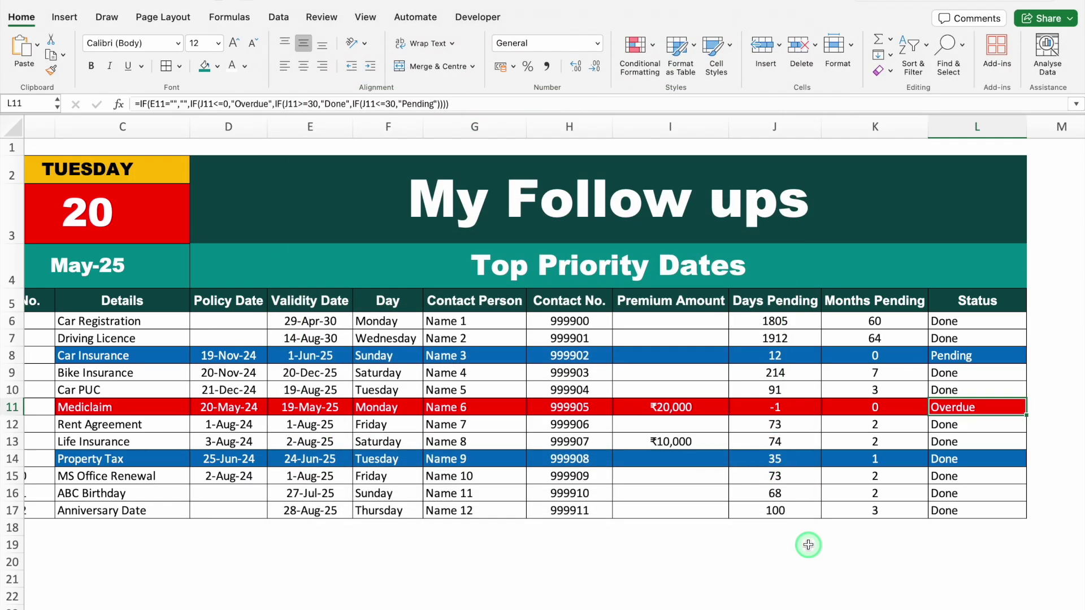
left_click(656, 558)
scroll(656, 558, "left", 2)
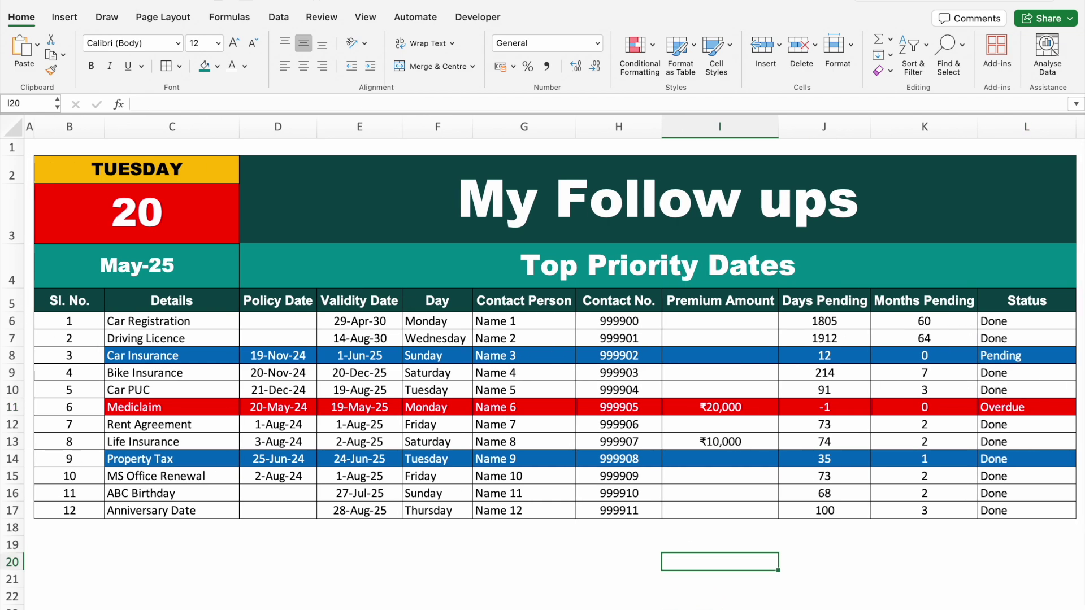